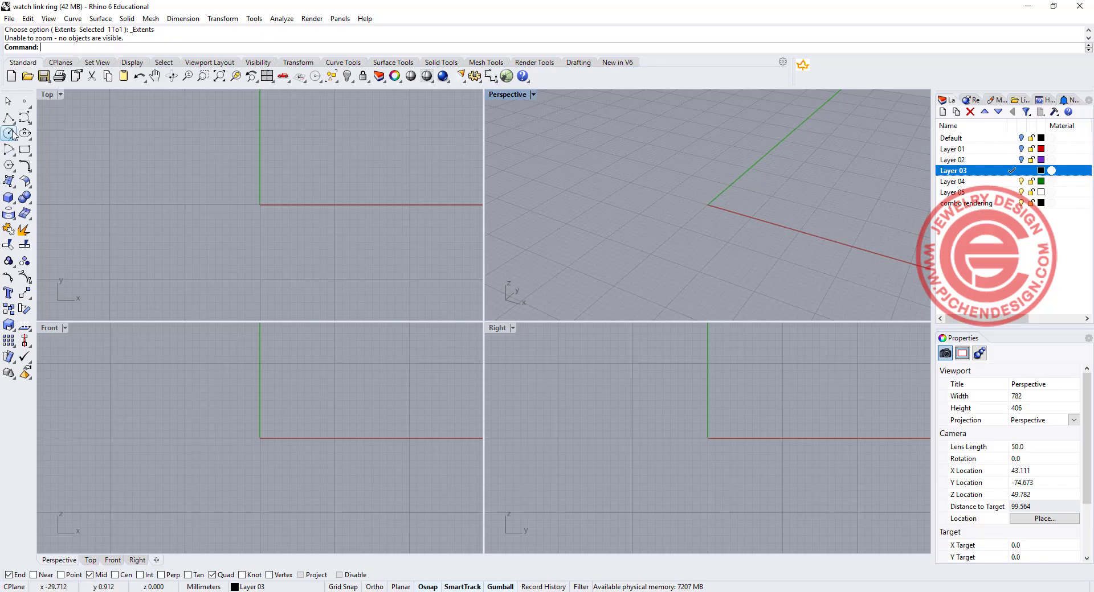
Draw a 16 mm diameter circle centred on the origin in the Front view and maximize that view.
click(10, 133)
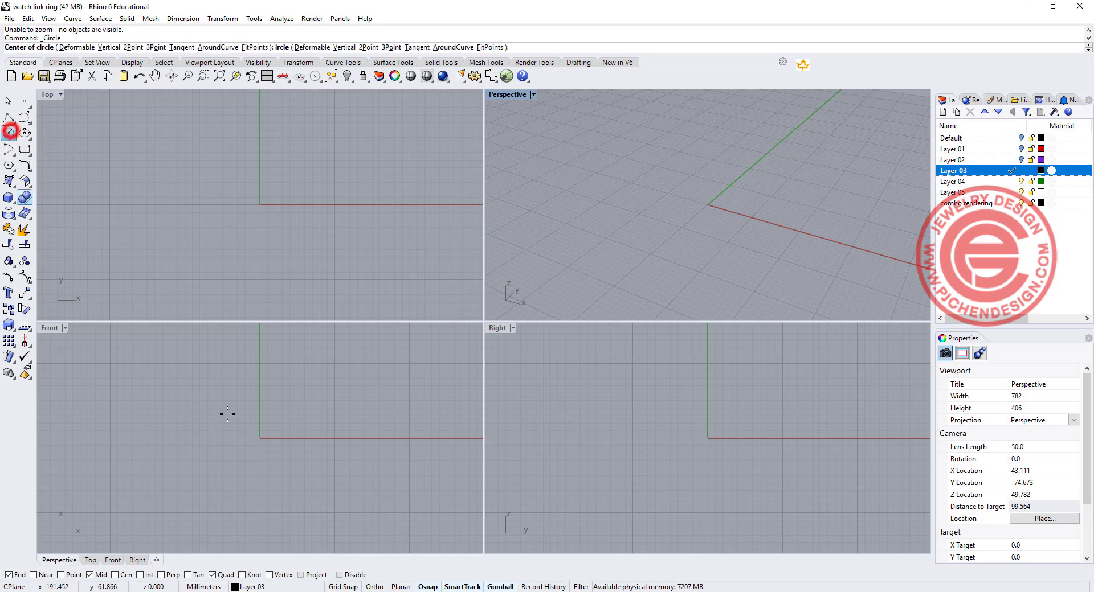
text(0)
key(Return)
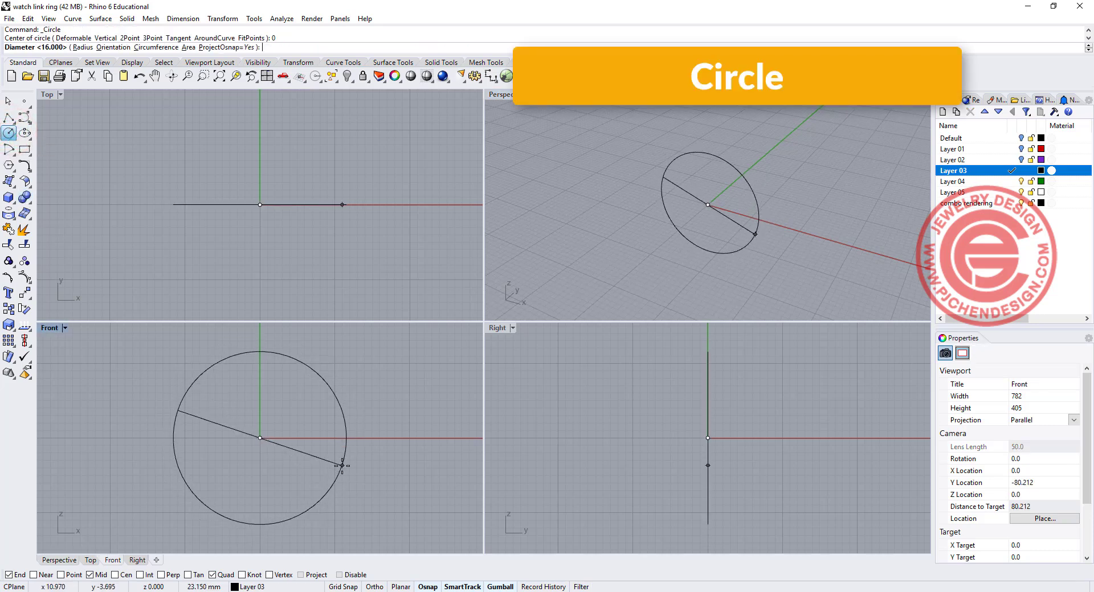
key(Return)
right_drag(283, 410, 243, 401)
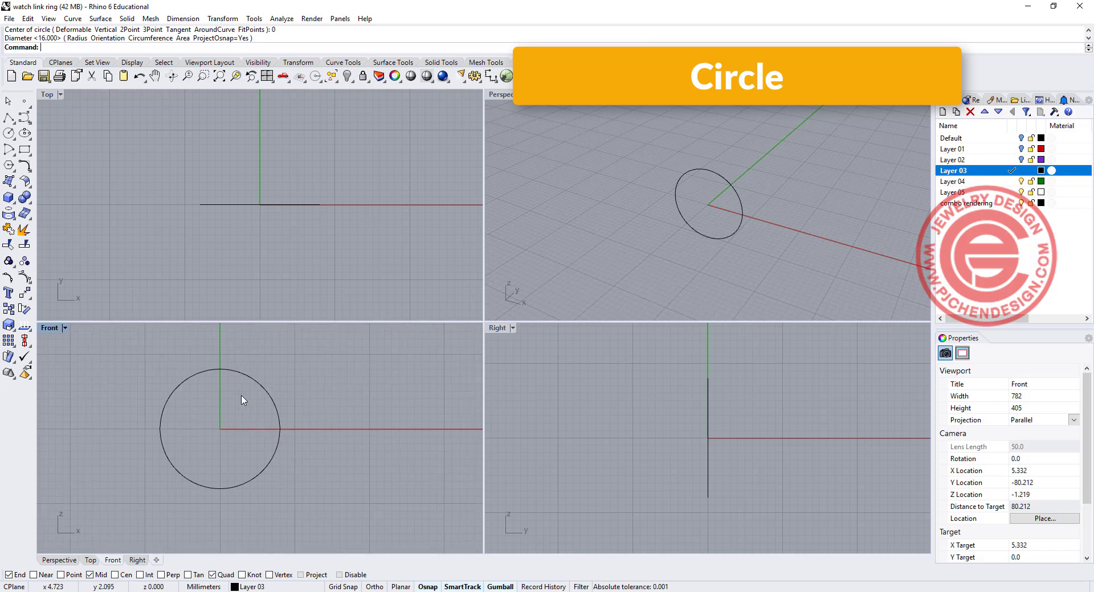
double_click(49, 329)
scroll(365, 222, up, 2)
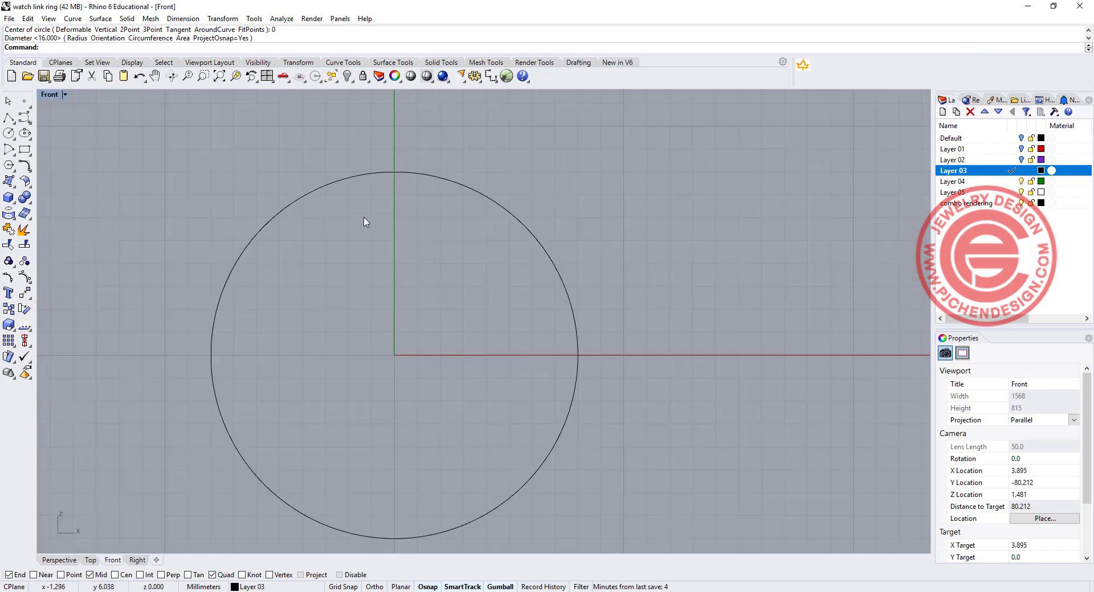
Scale a duplicate of the circle uniformly outward from its centre to make a concentric outer circle about 9.8 mm in radius.
click(340, 188)
scroll(374, 294, down, 4)
right_drag(381, 290, 374, 309)
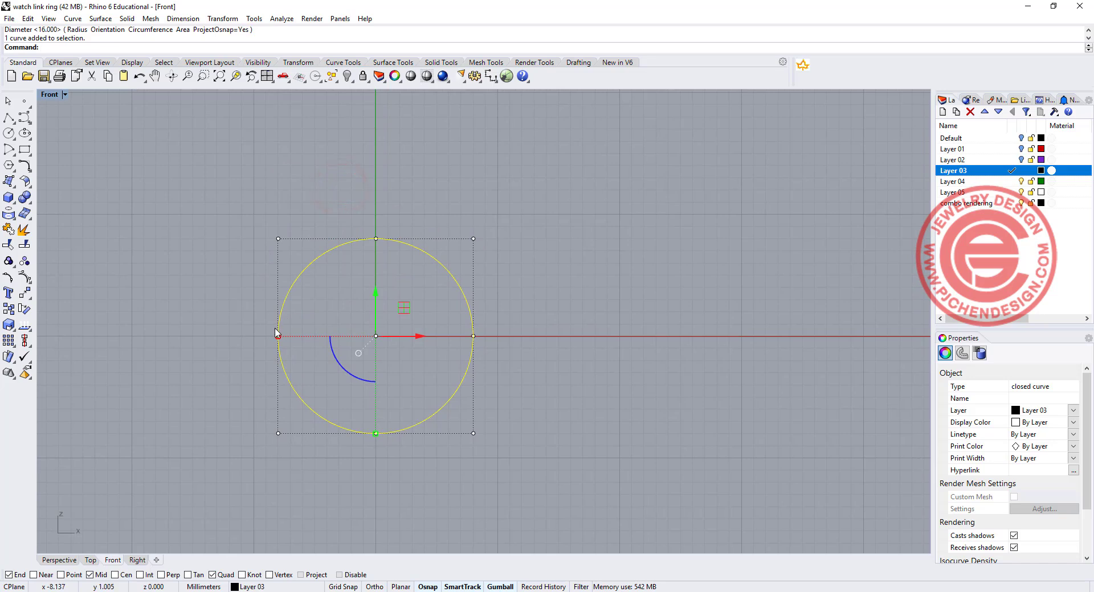
shift+drag(279, 336, 271, 336)
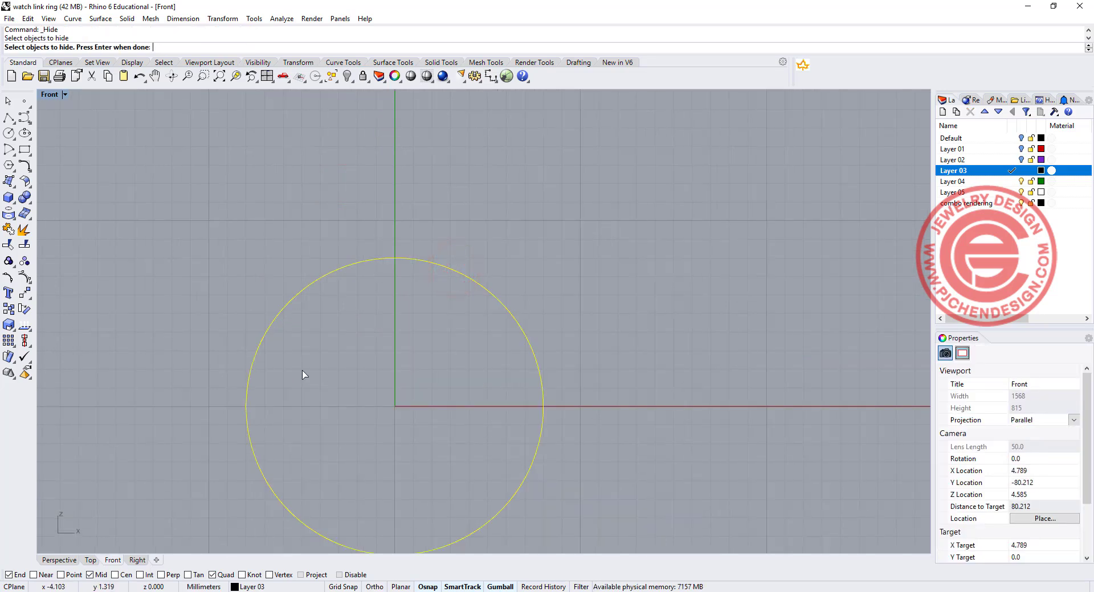
click(245, 406)
mouse_move(244, 406)
mouse_down()
mouse_move(210, 407)
mouse_move(212, 397)
mouse_up()
key(ctrl+z)
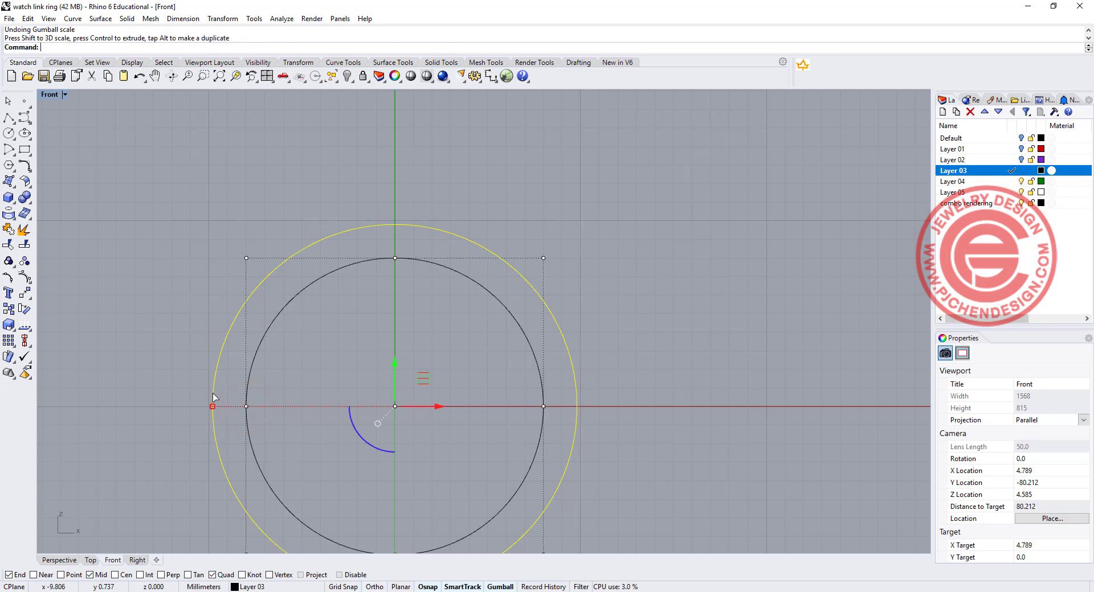
click(641, 232)
Draw a vertical polyline from the origin upward past the outer circle, about 12.2 mm long.
right_drag(412, 257, 379, 262)
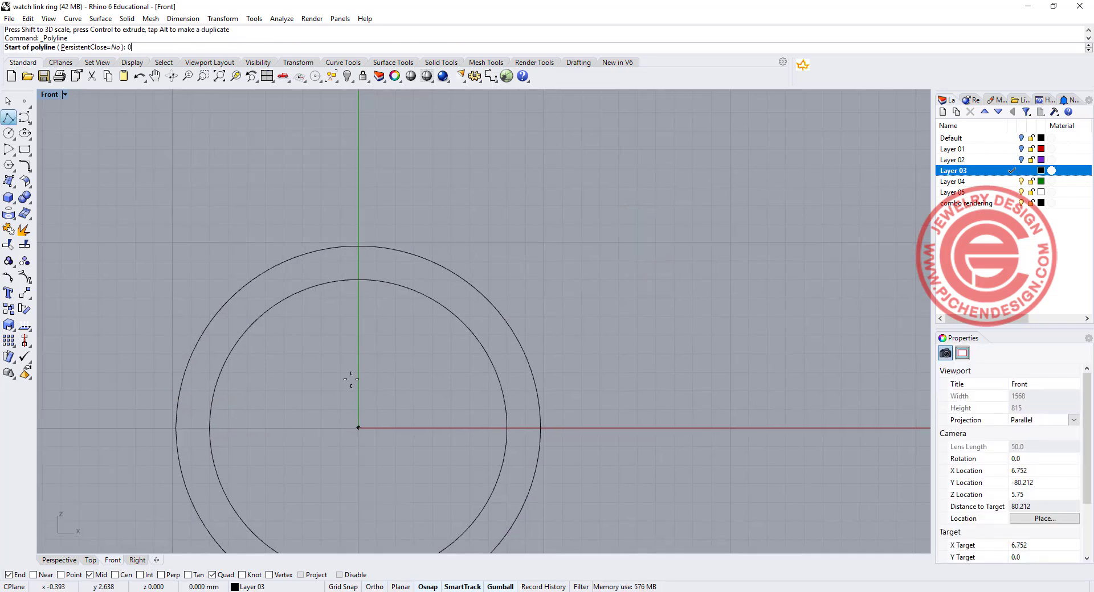
text(0)
key(Return)
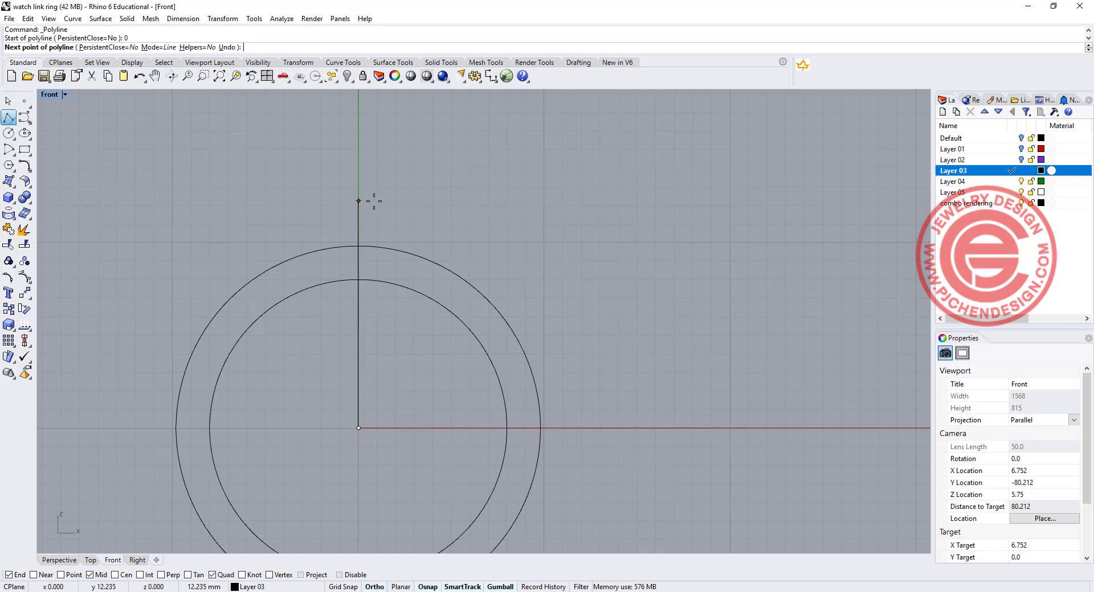
click(359, 201)
key(Return)
right_drag(361, 305, 403, 279)
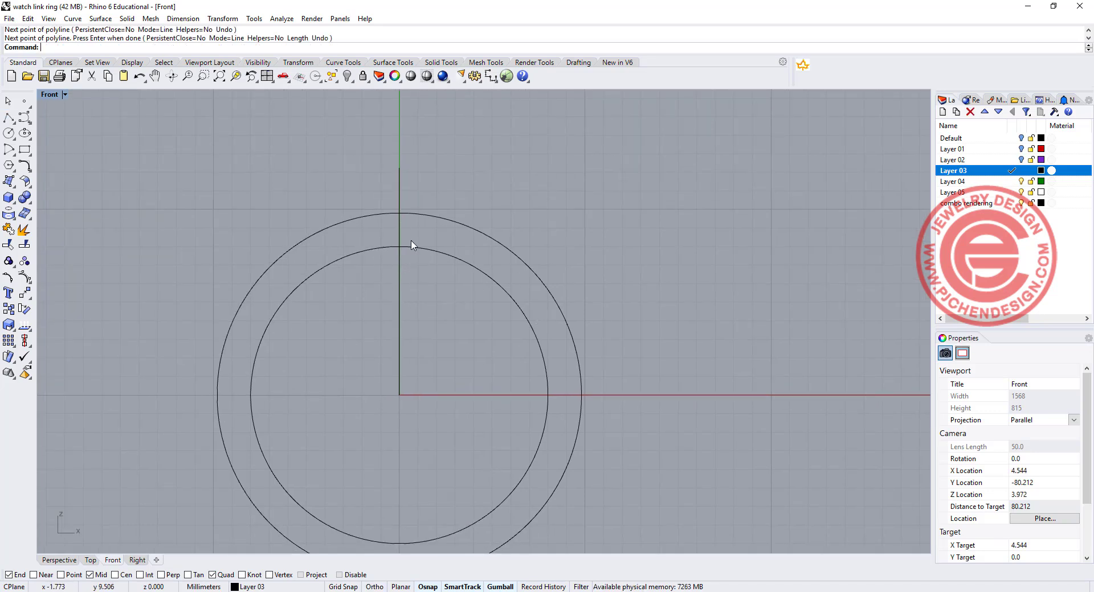
Polar array the vertical line around the origin with 10 items over 360 degrees.
click(400, 300)
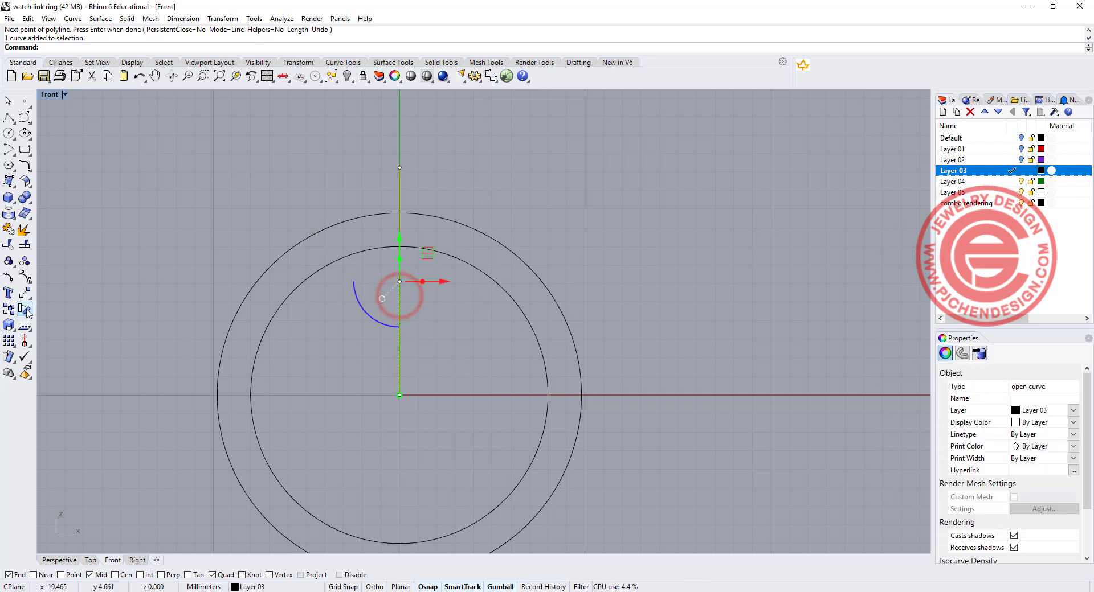
click(13, 350)
click(50, 349)
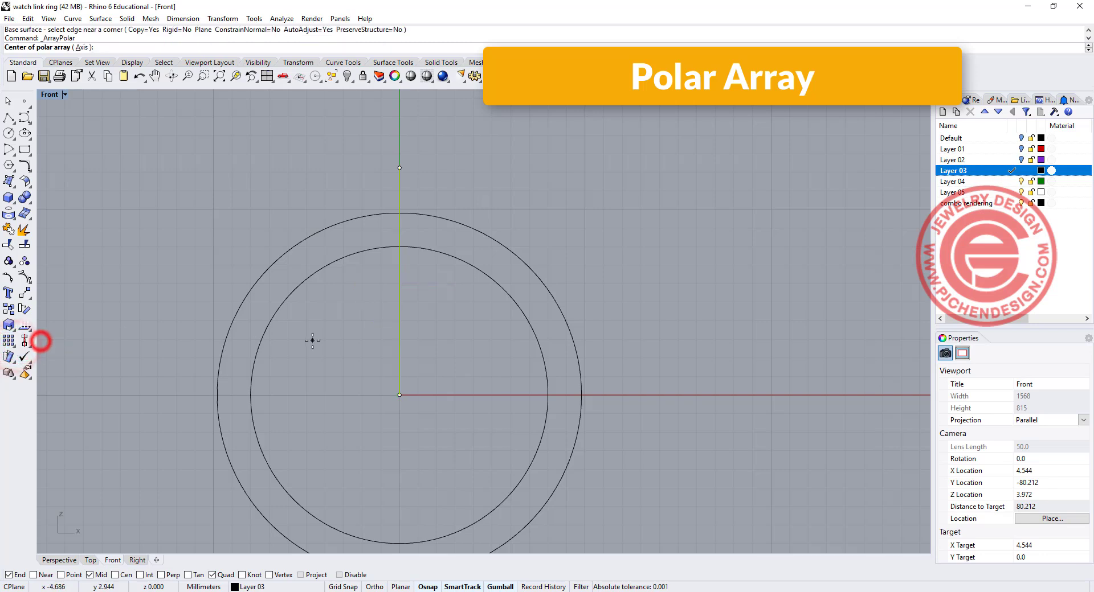
text(0)
key(Return)
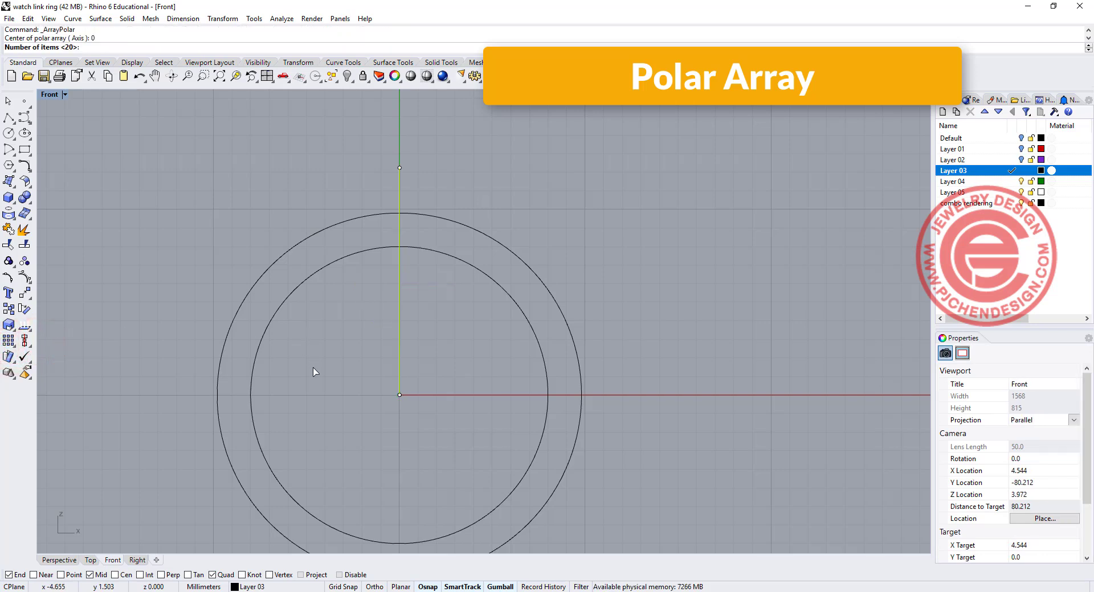
text(10)
key(Return)
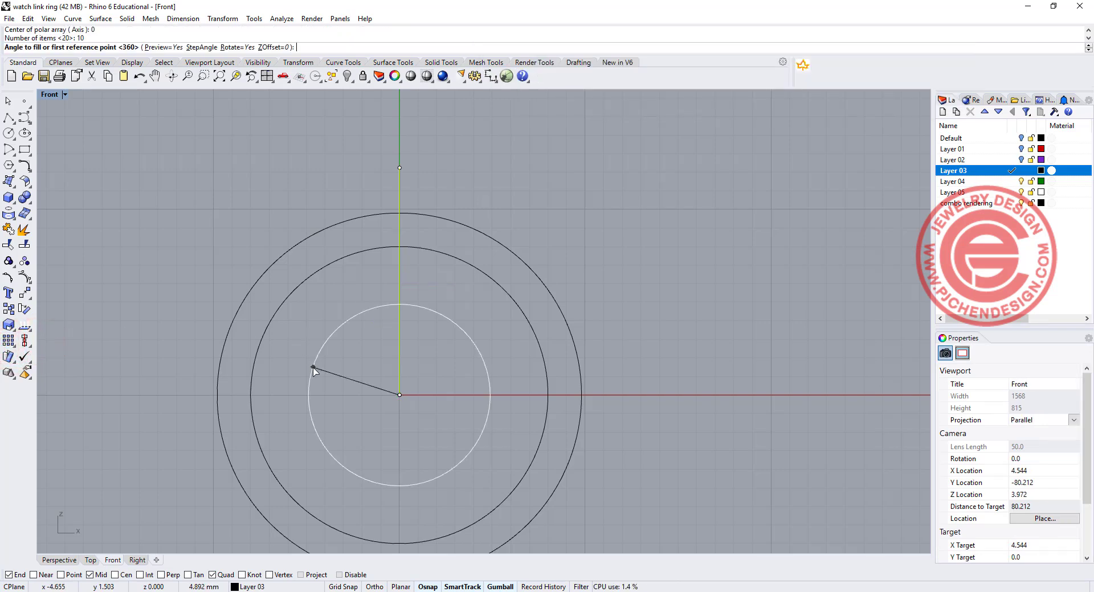
key(Return)
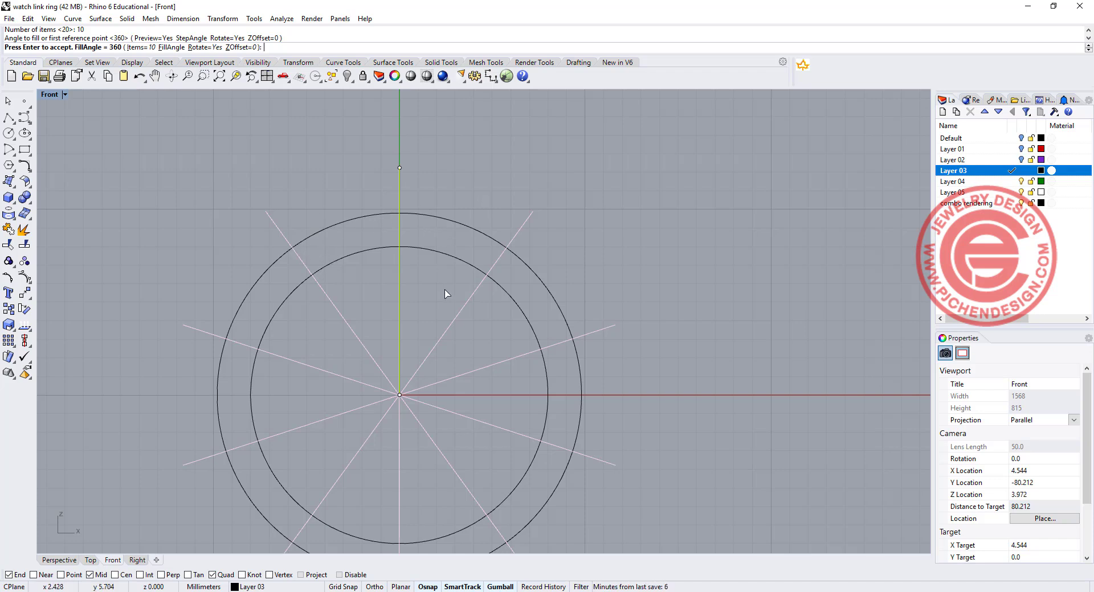
key(Return)
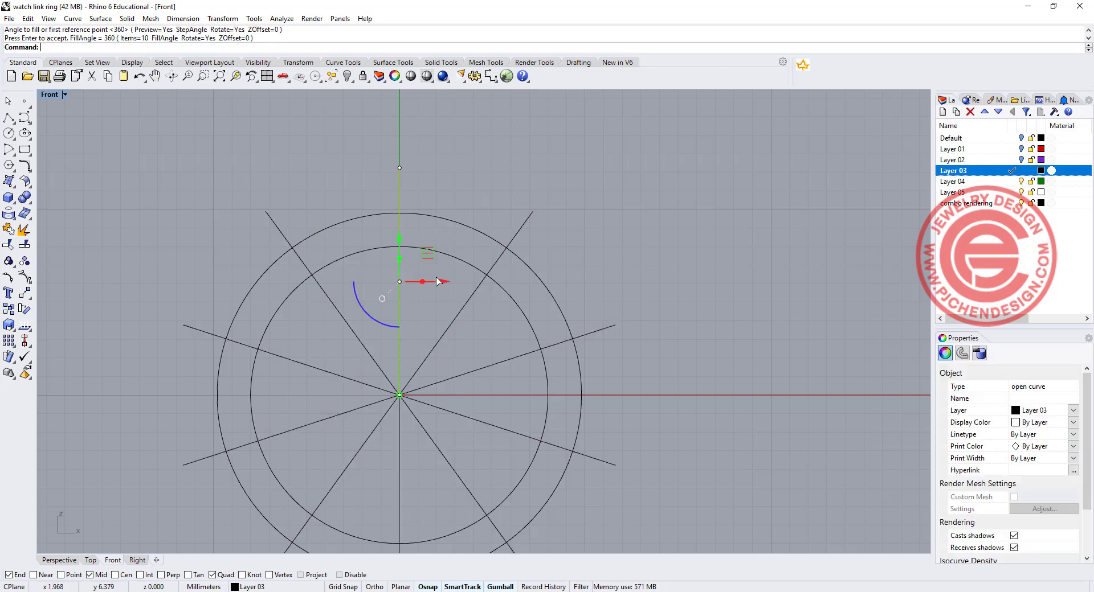
click(471, 335)
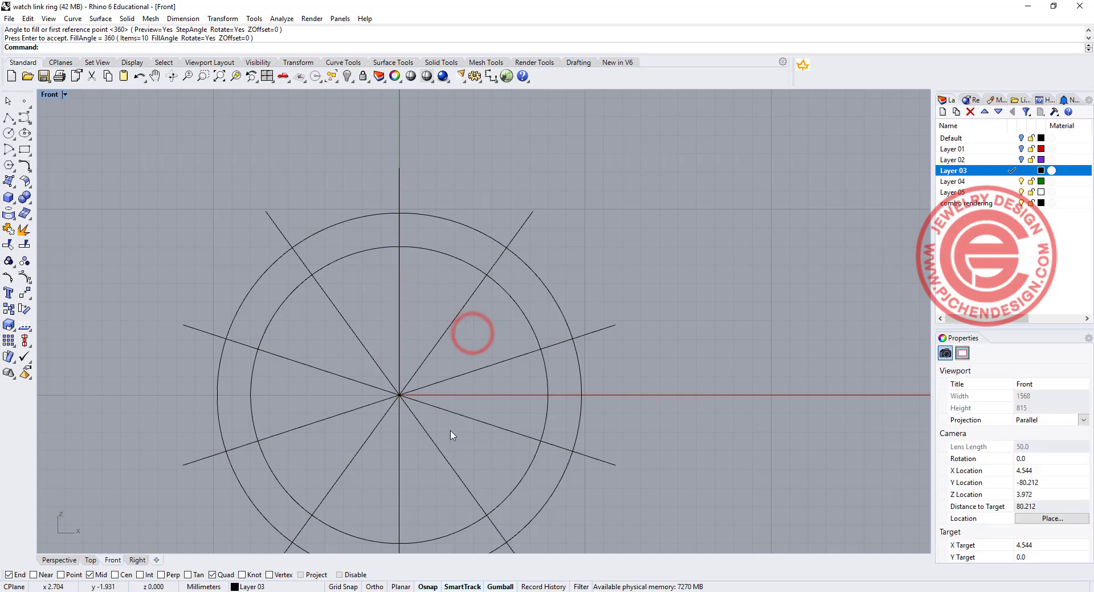
Rotate all ten radial lines together by 18 degrees about the origin.
drag(350, 359, 349, 359)
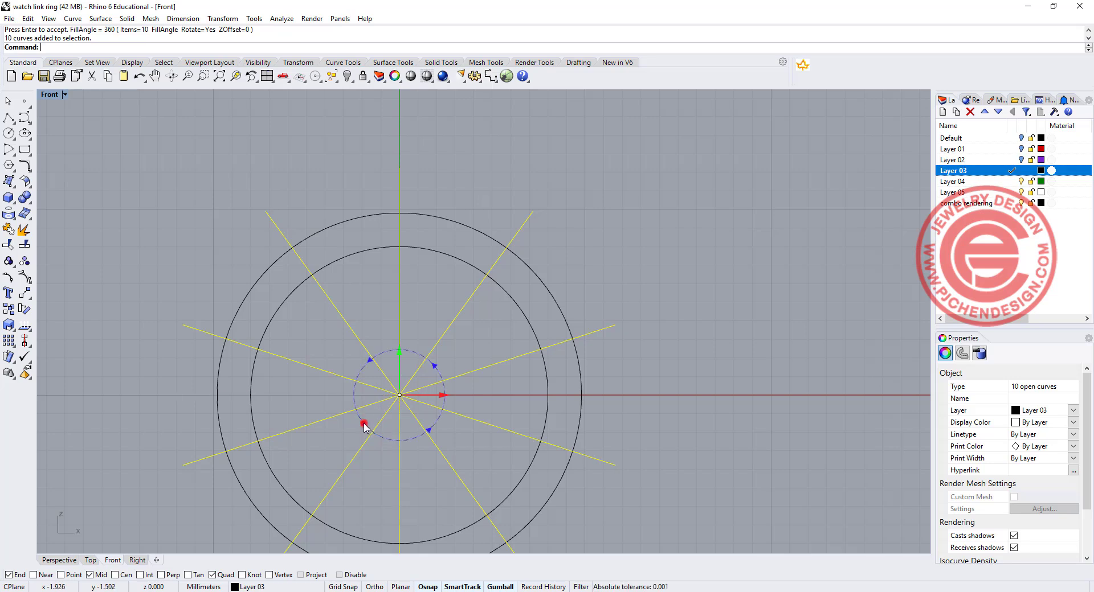
click(363, 424)
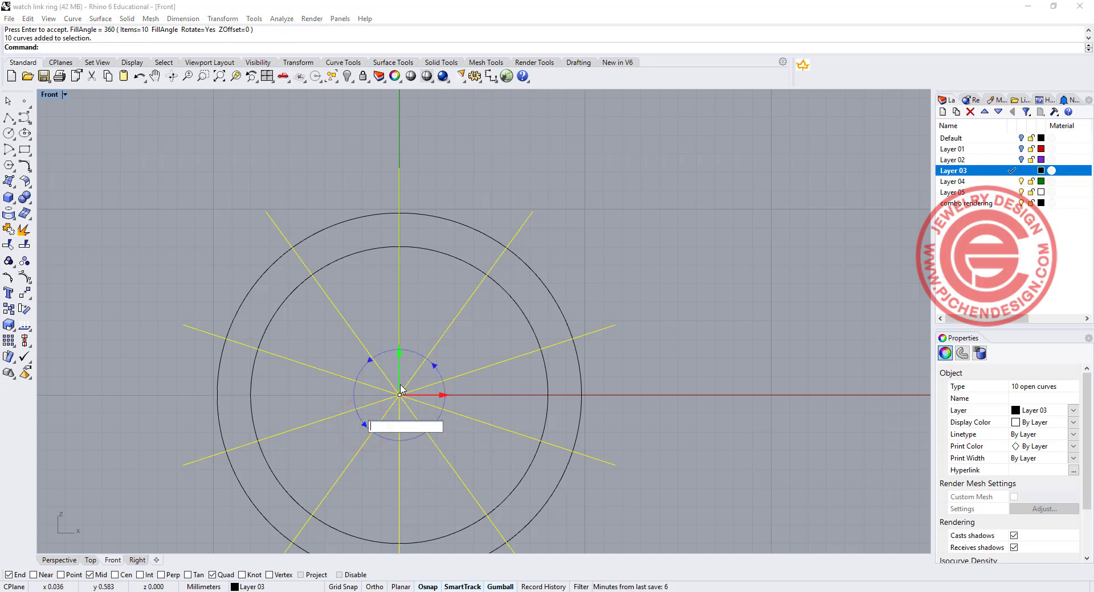
text(18)
key(Return)
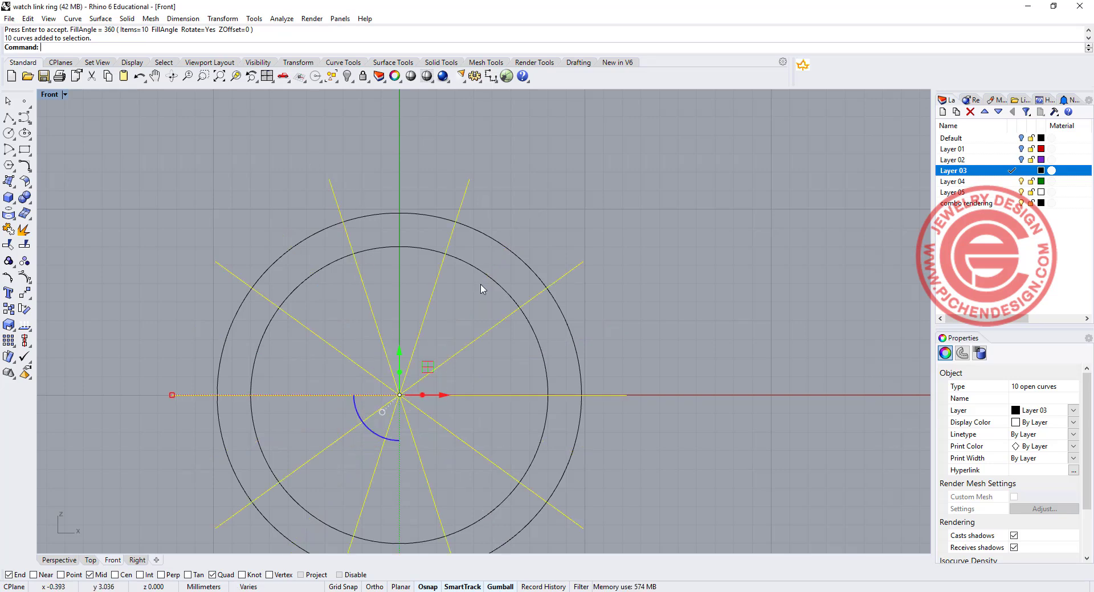
click(453, 307)
Trim both circles with the two upper radial lines, keeping only the arcs between them.
click(449, 221)
click(432, 247)
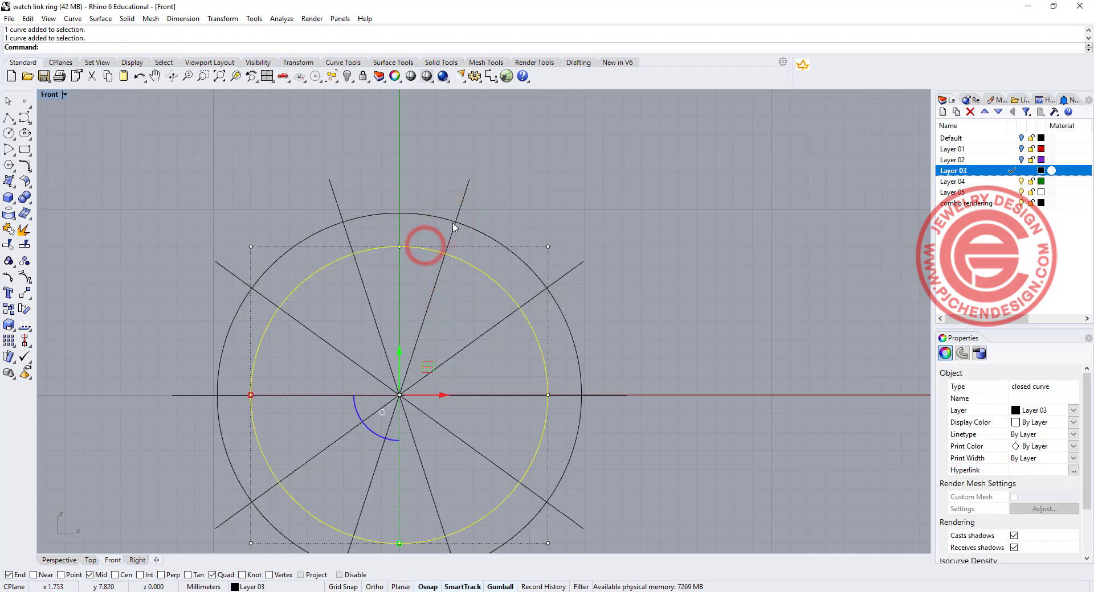
drag(445, 313, 347, 297)
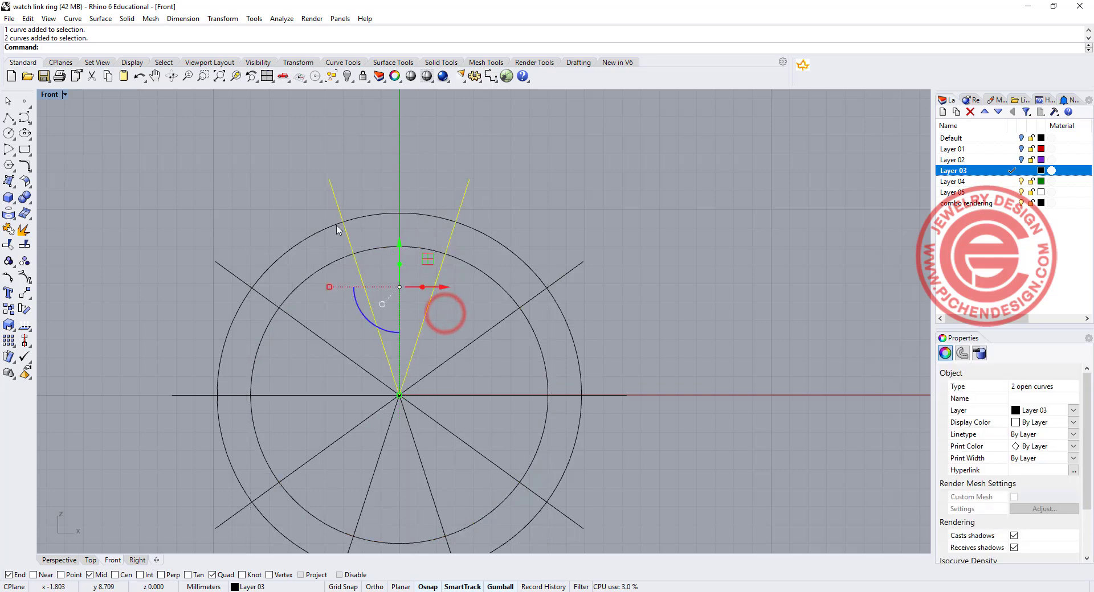
click(9, 245)
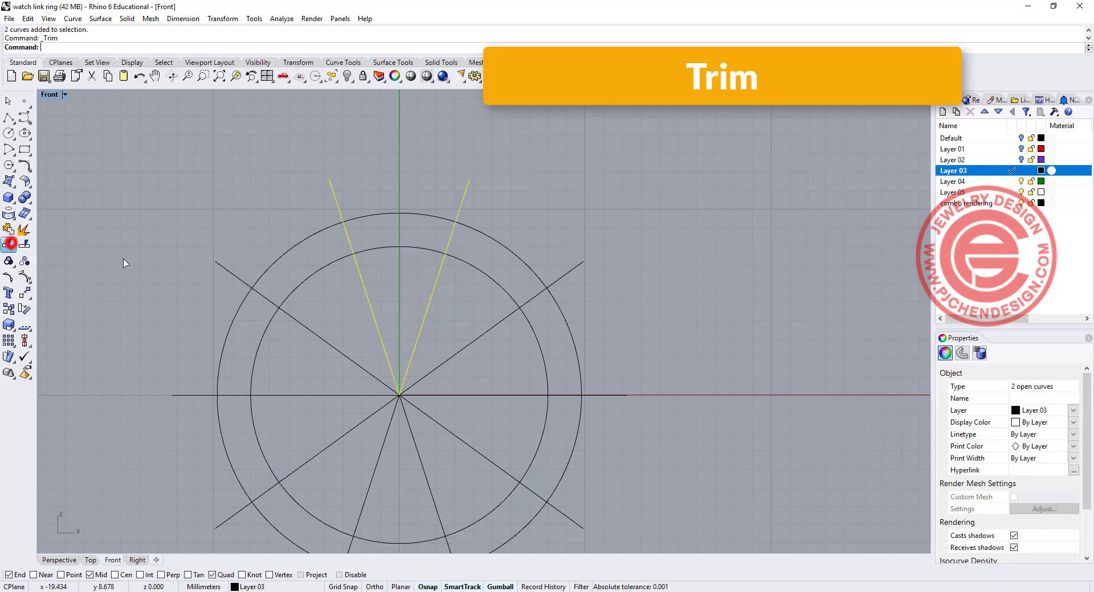
drag(478, 239, 393, 228)
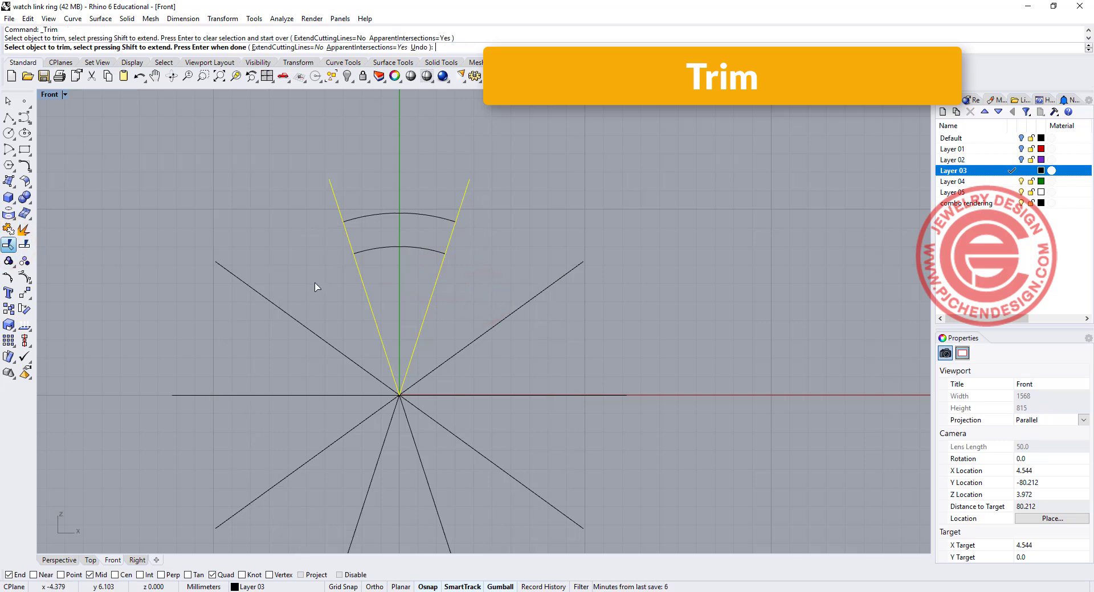
key(Return)
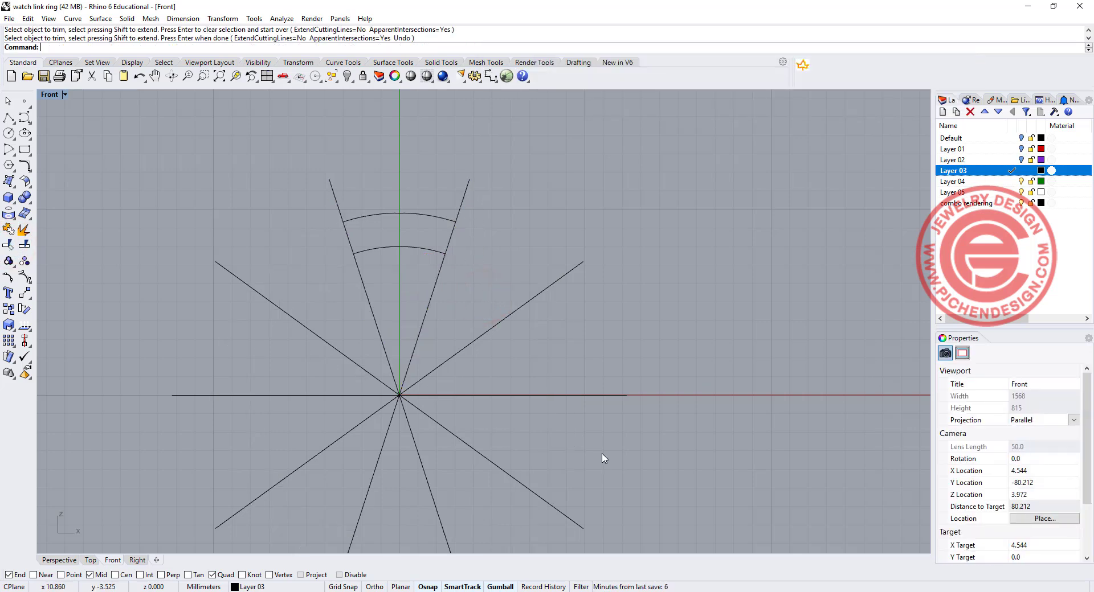
Delete the eight other radial lines, leaving the upper wedge and its two arcs.
drag(520, 345, 487, 316)
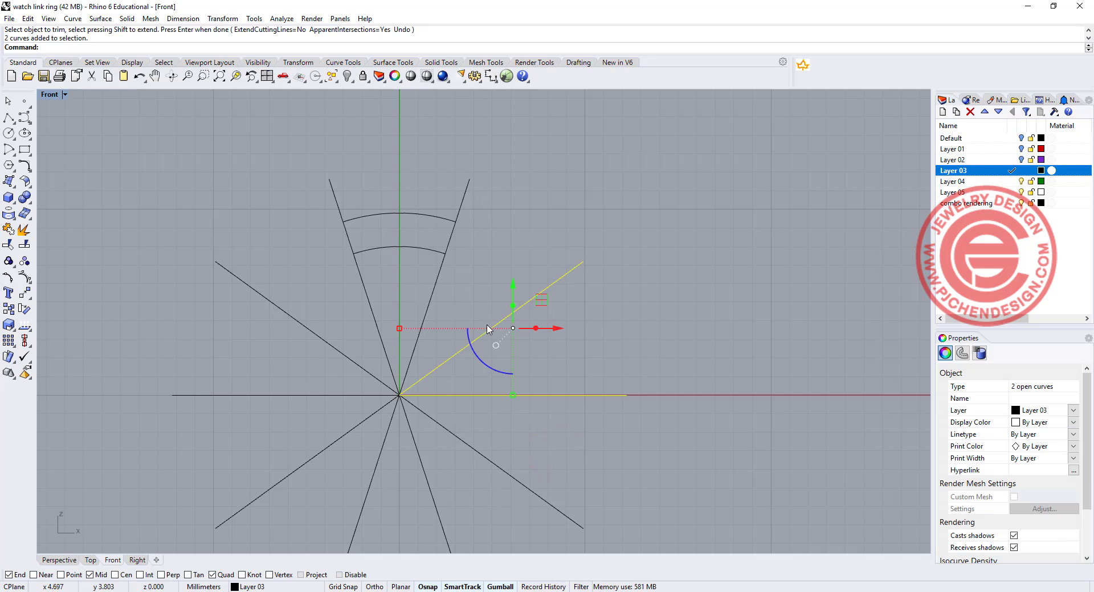
key(Delete)
drag(525, 465, 334, 295)
key(Delete)
key(Delete)
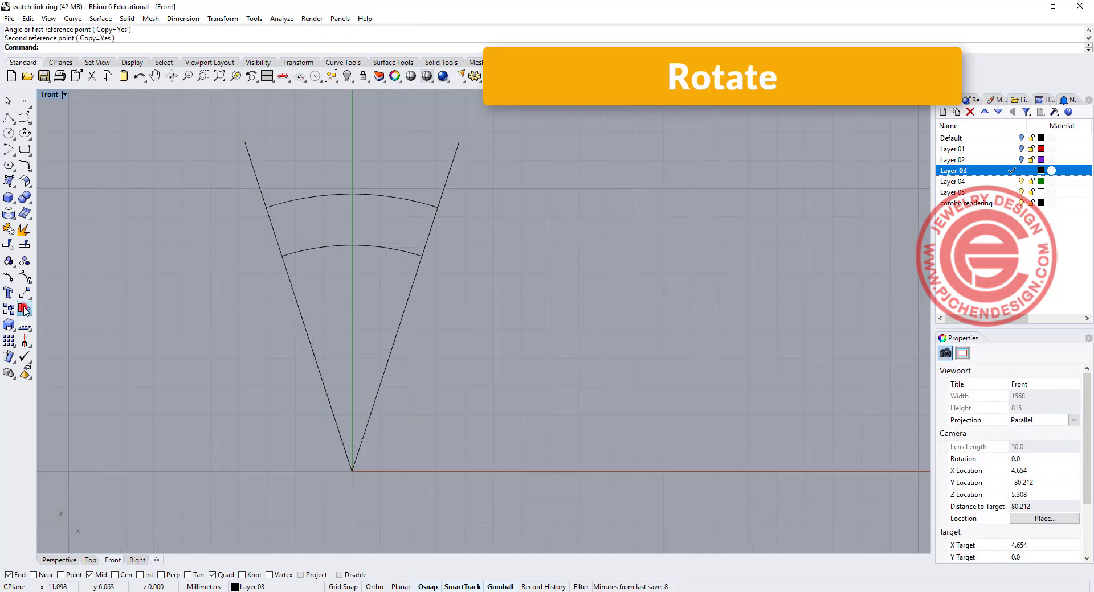
Rotate a copy of the wedge's left line about the origin, about 4.7 degrees inward.
click(24, 311)
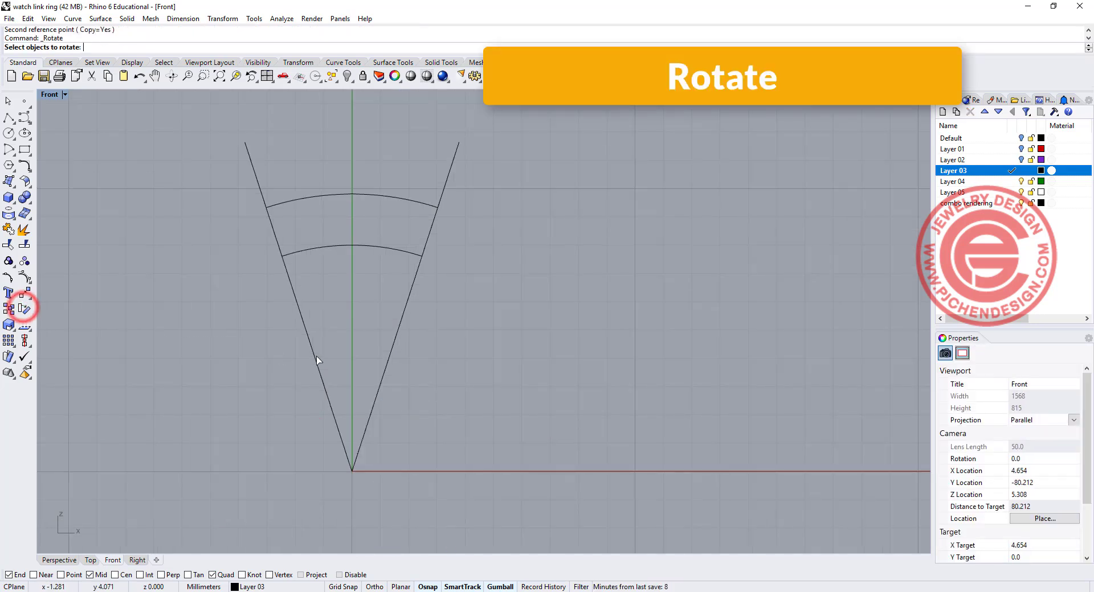
click(316, 354)
key(Return)
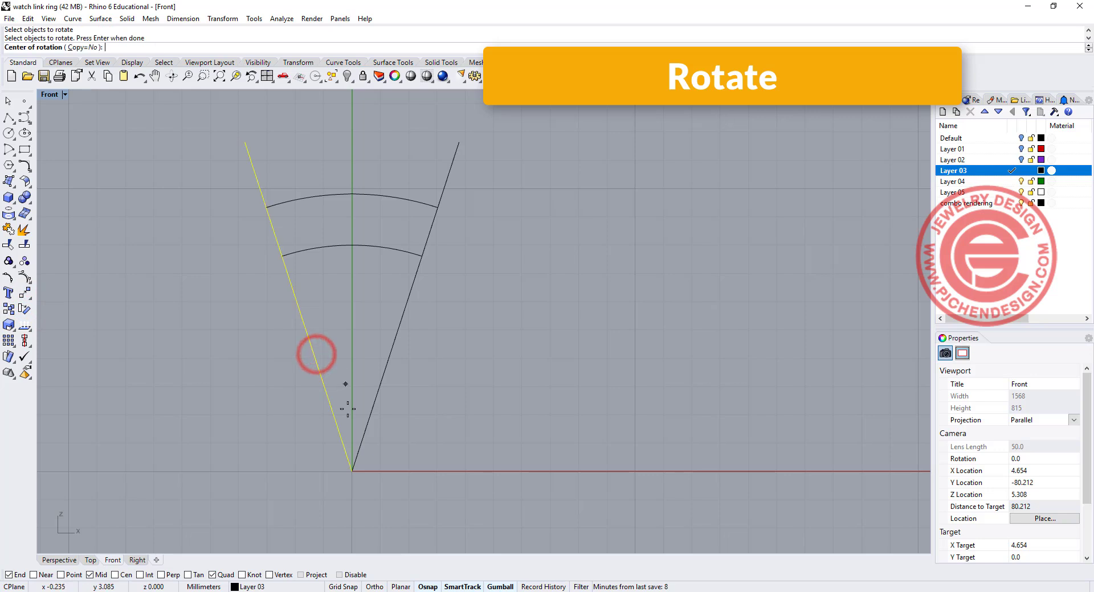
click(351, 471)
click(245, 142)
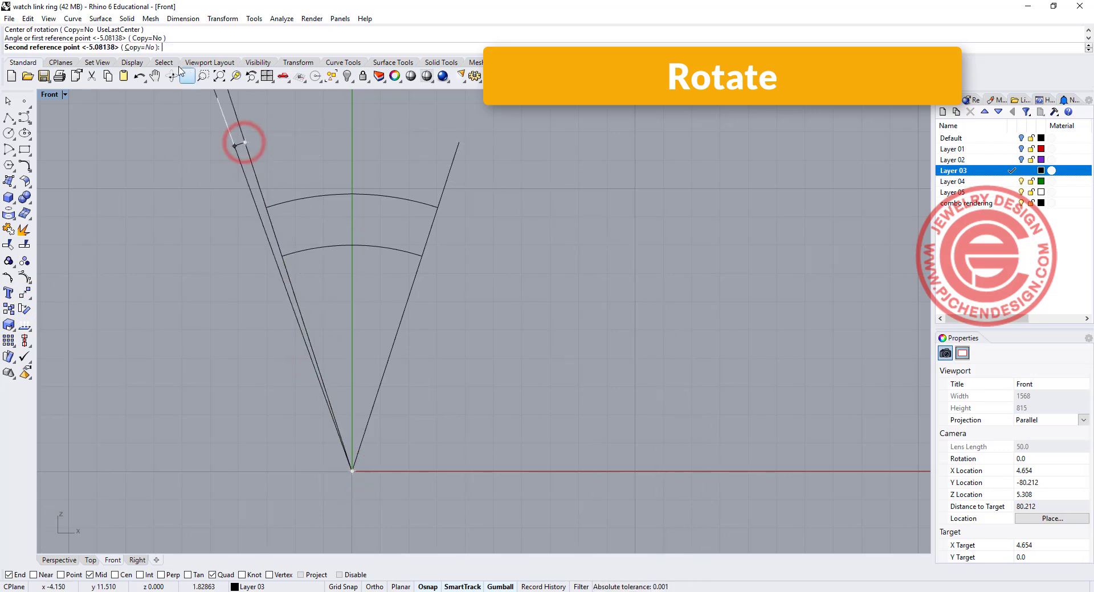
click(140, 48)
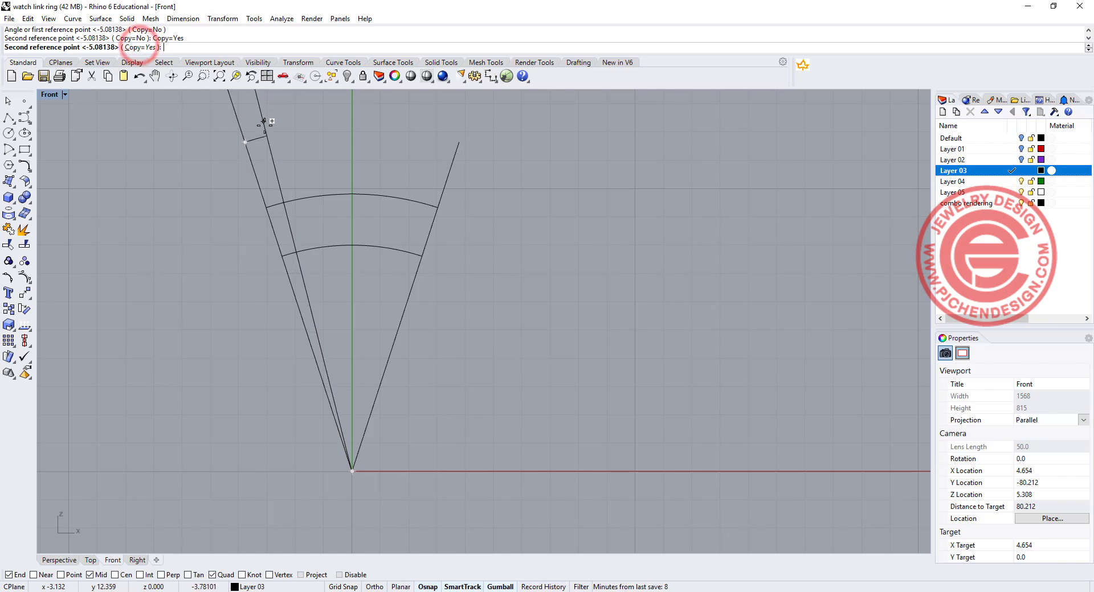
click(272, 133)
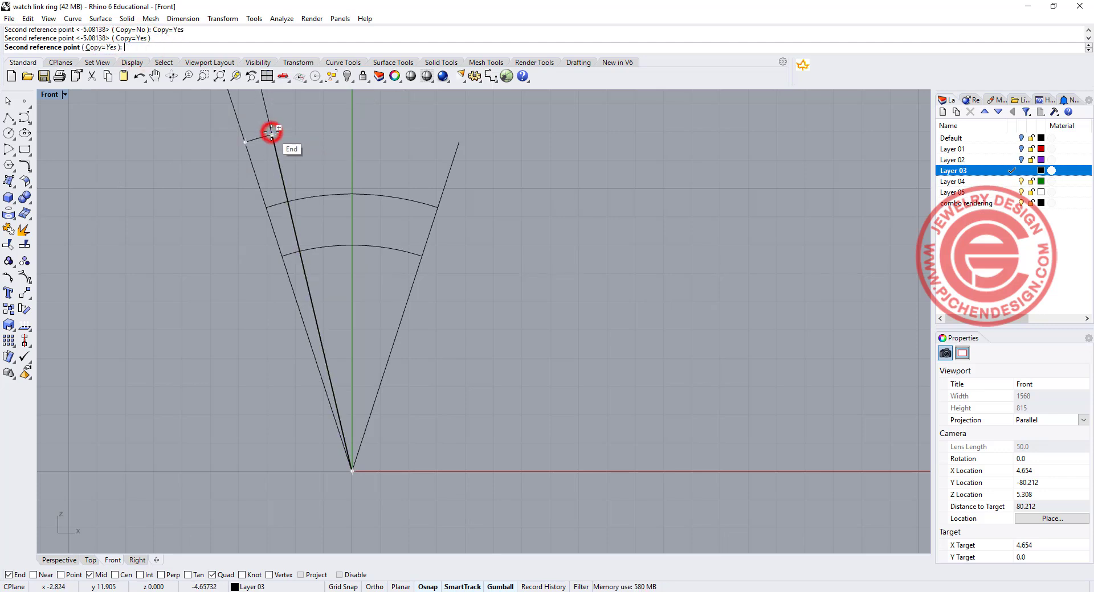
key(Return)
Mirror a copy of the rotated inner line across the vertical axis through the origin.
click(285, 168)
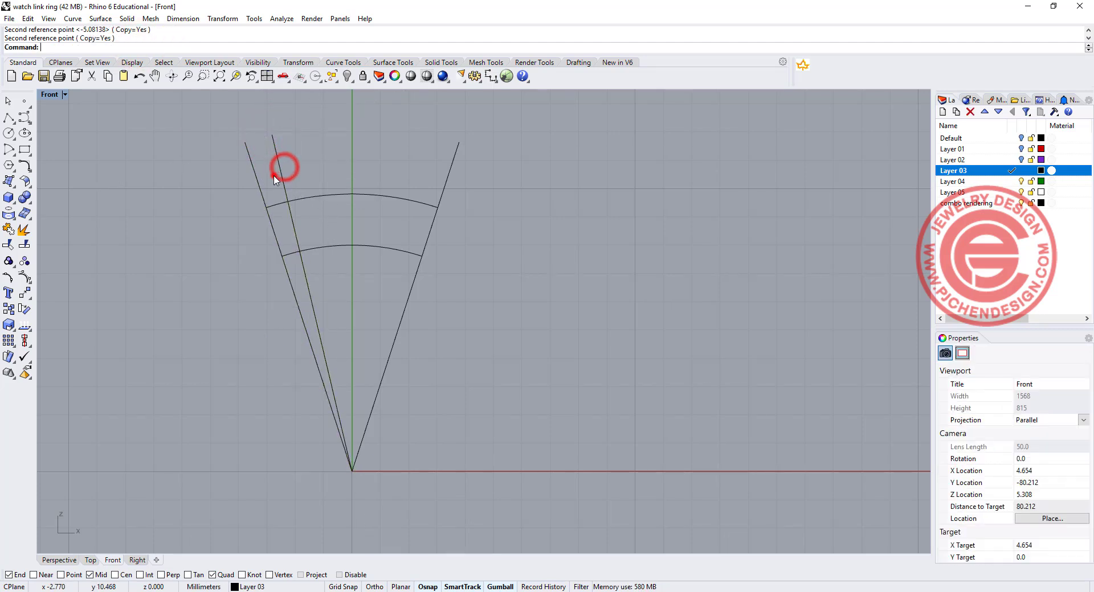
click(281, 170)
click(28, 297)
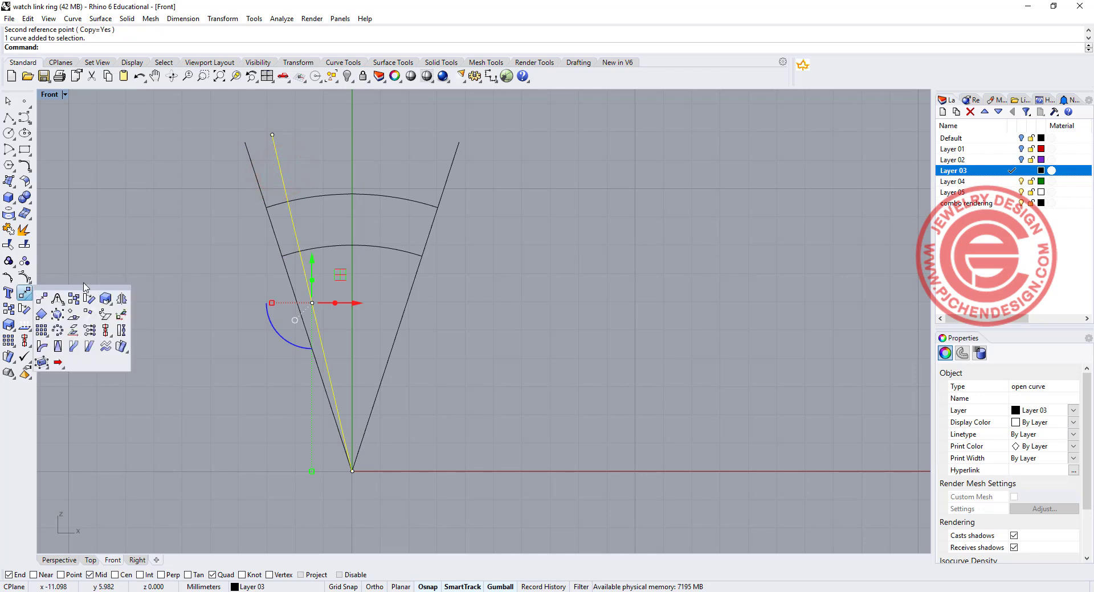
click(122, 299)
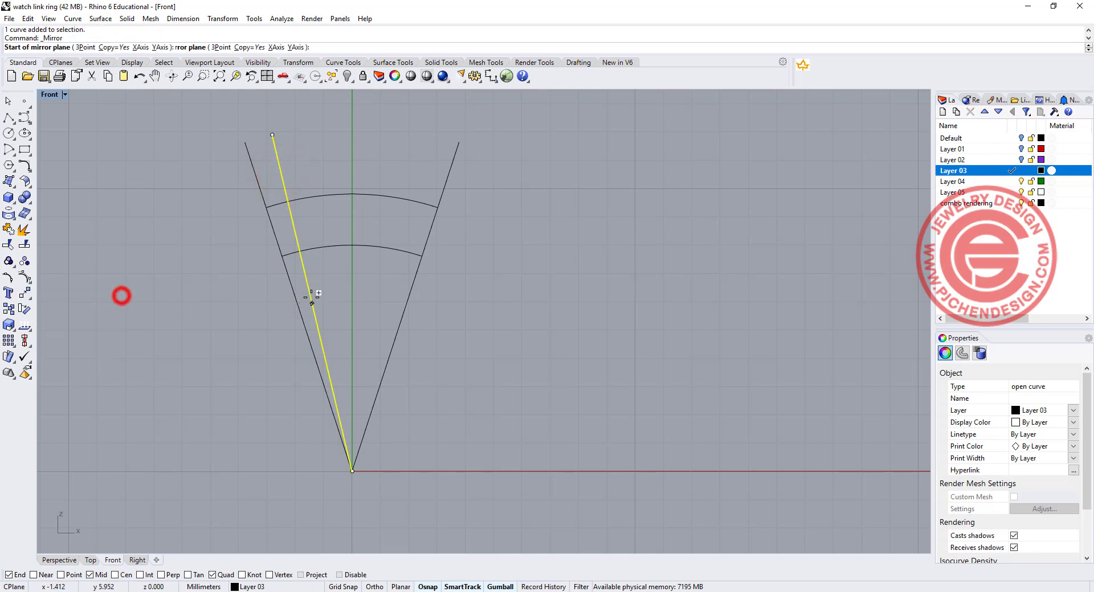
click(352, 470)
click(353, 310)
click(568, 295)
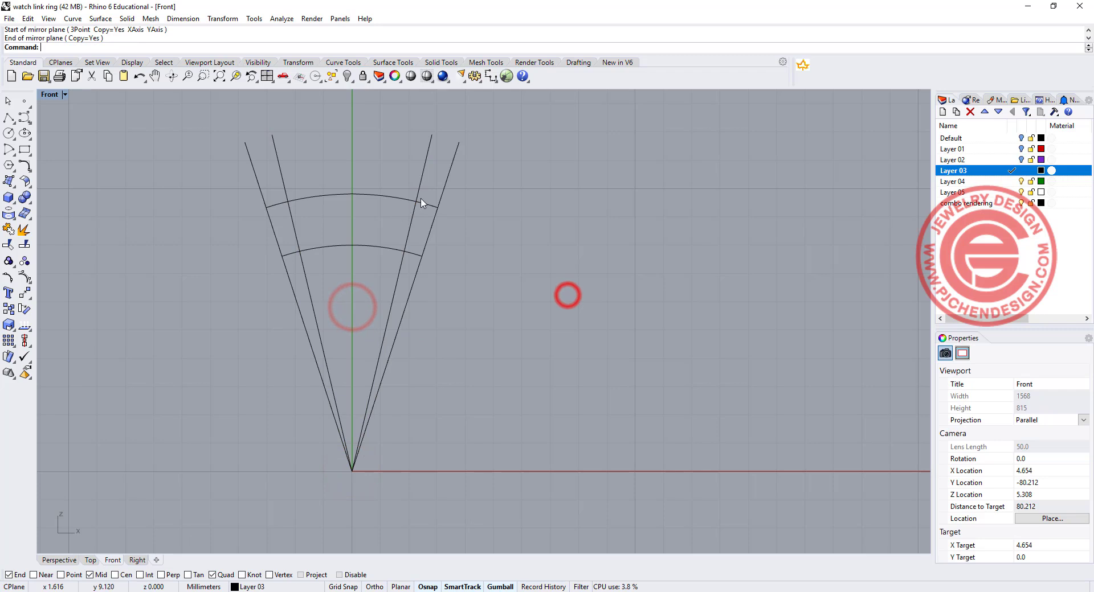
scroll(423, 253, up, 2)
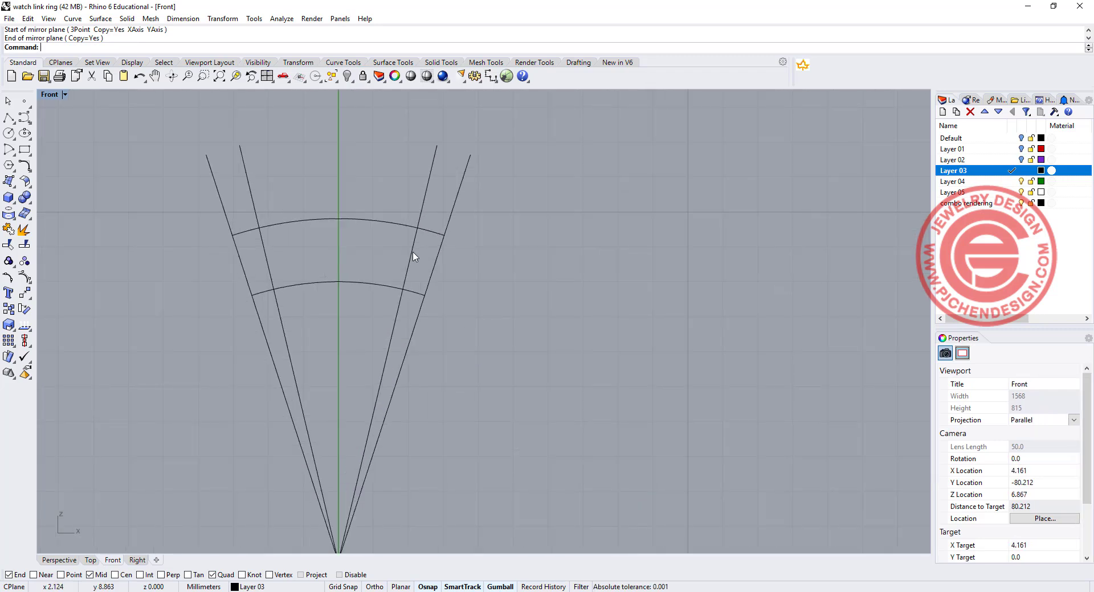
click(413, 253)
shift+click(263, 251)
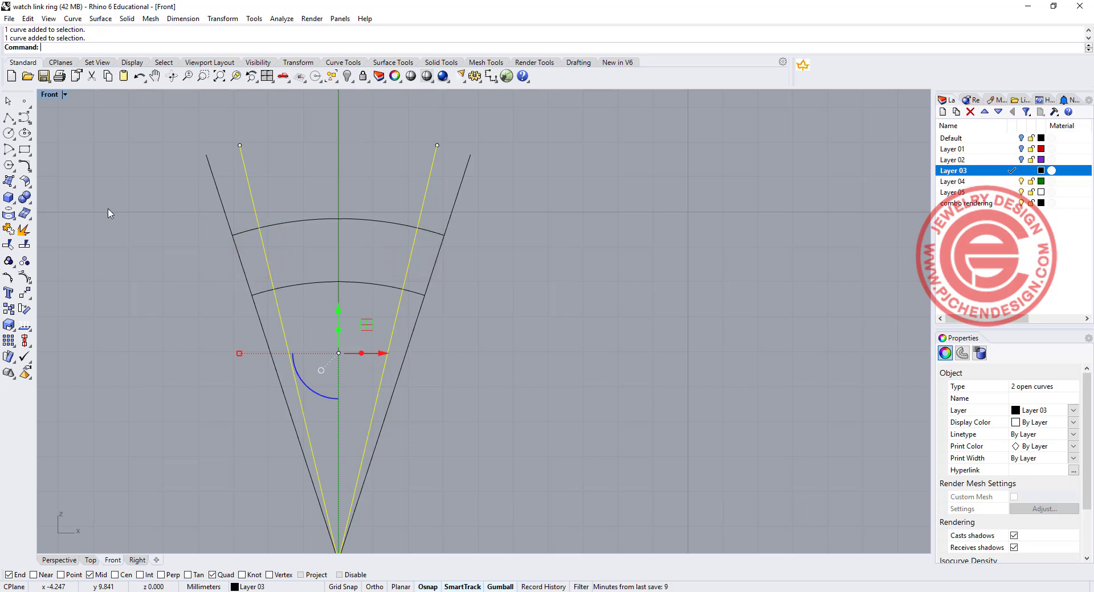
right_drag(273, 243, 271, 242)
click(451, 208)
click(218, 194)
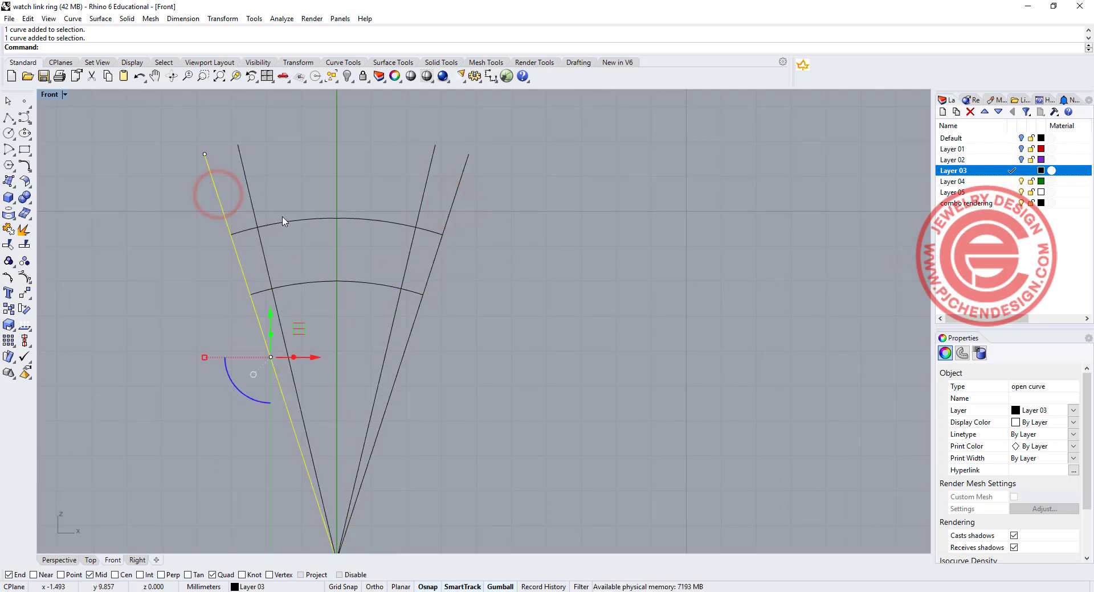
Trim both arcs with the two inner lines, removing the four arc ends outside them.
scroll(261, 229, up, 2)
click(246, 183)
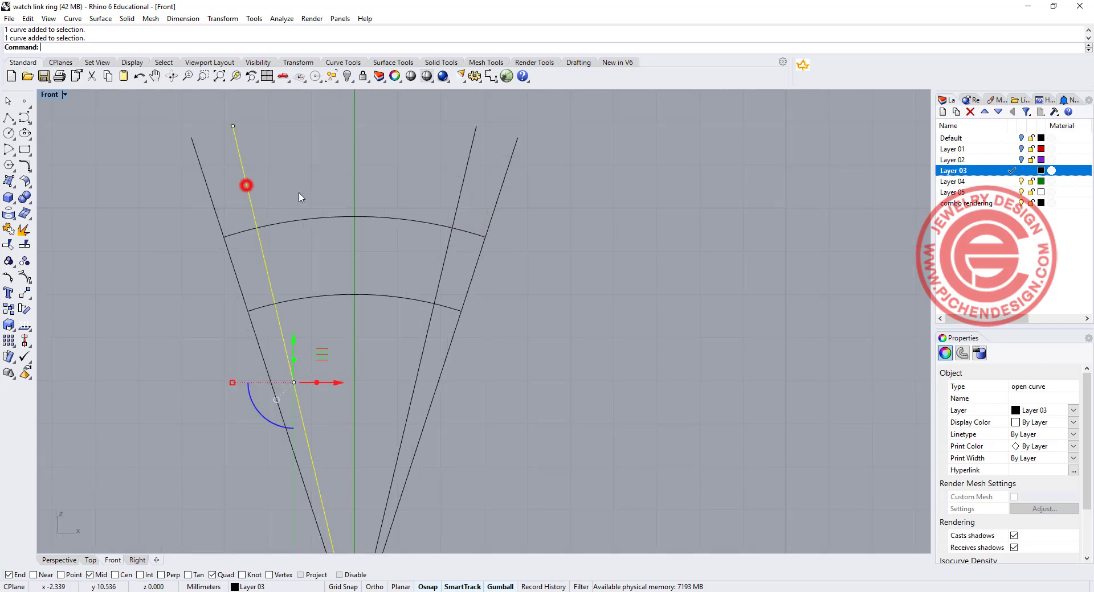
shift+click(459, 197)
click(9, 245)
click(246, 231)
click(263, 308)
click(446, 306)
click(472, 233)
key(Return)
Blend the left ends of the two arcs with tangency, pulling the handles in to keep the curve within the outer line.
click(28, 168)
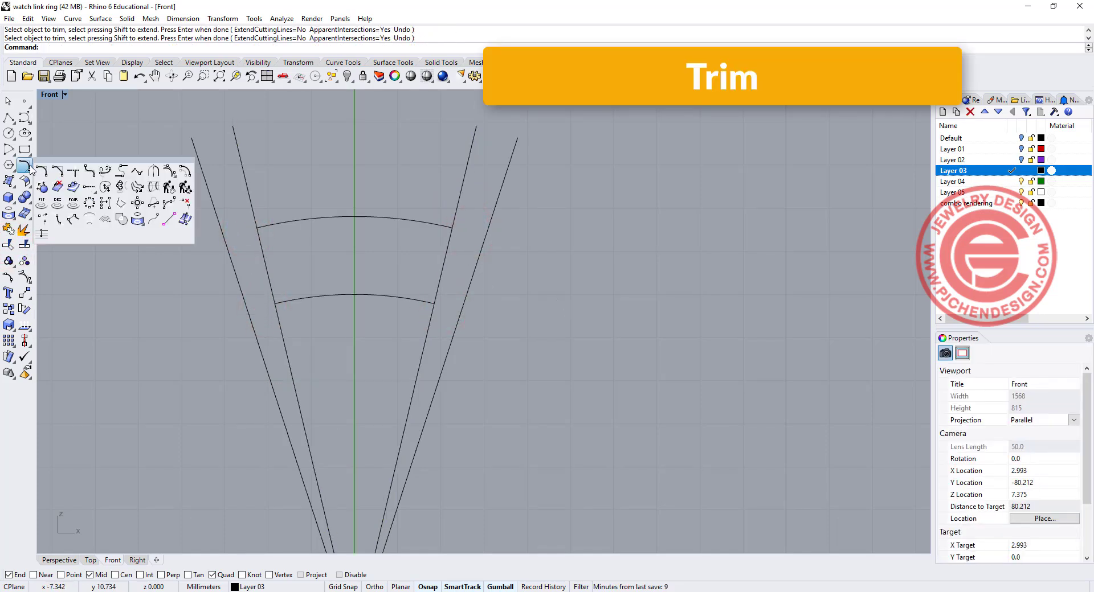
click(122, 171)
click(263, 226)
click(280, 302)
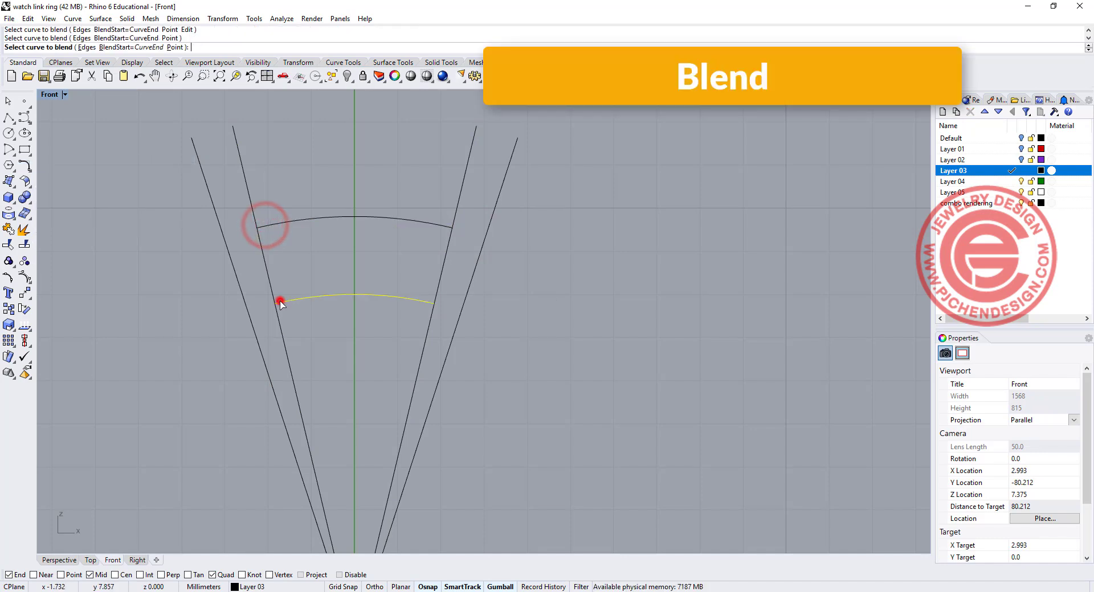
click(186, 246)
click(235, 233)
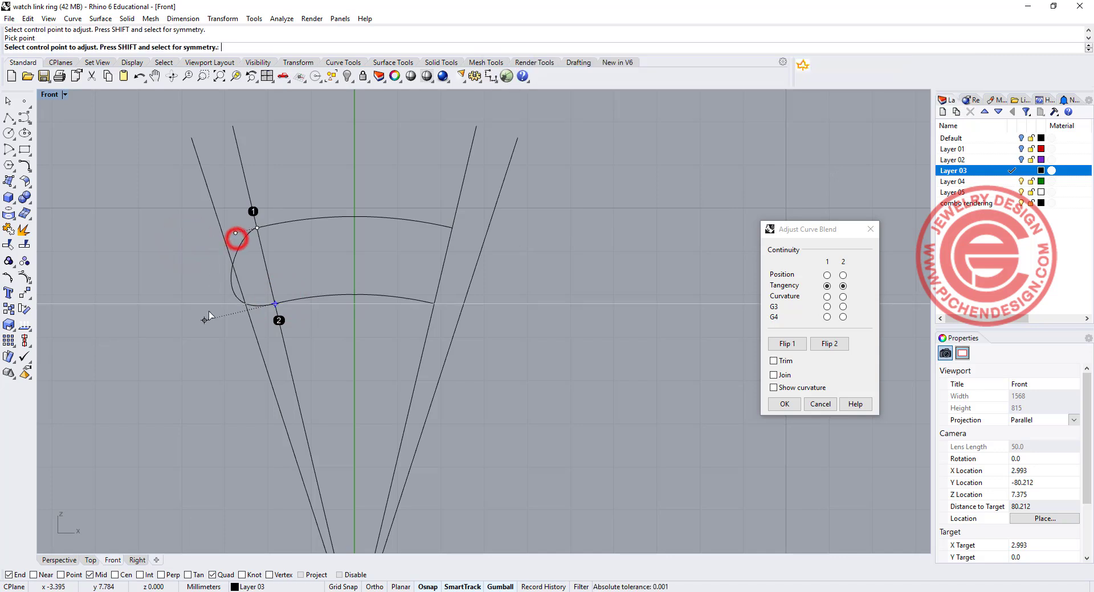
click(206, 316)
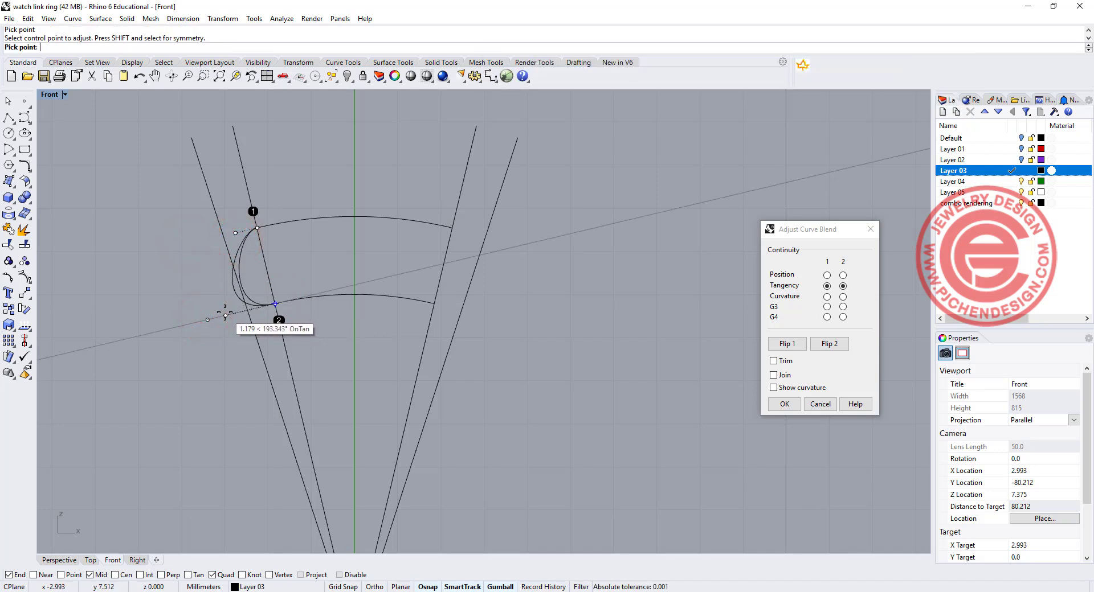
click(225, 313)
click(235, 233)
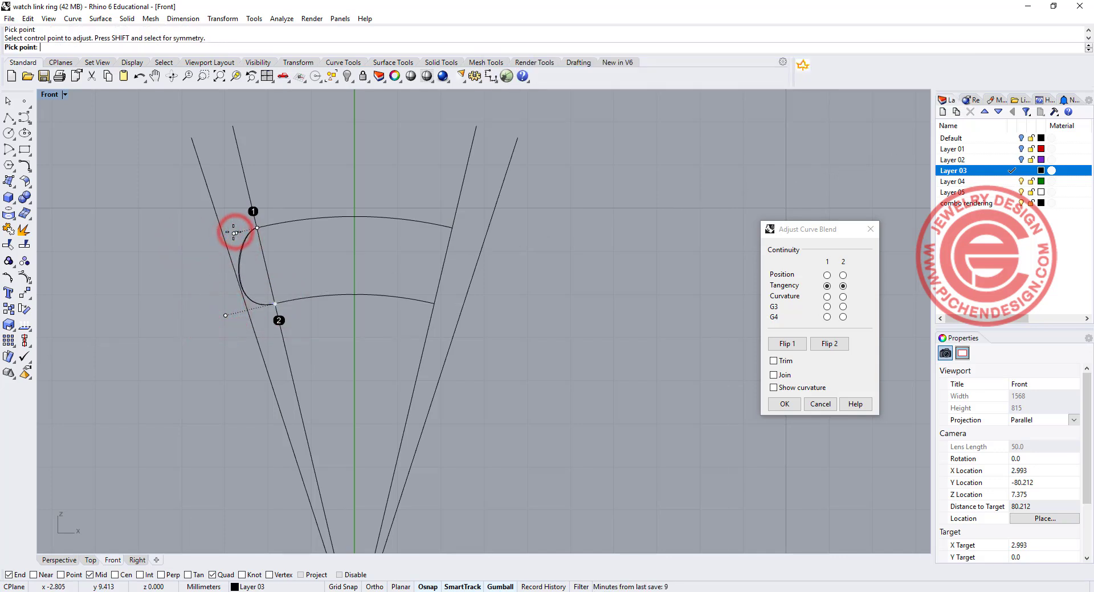
click(233, 233)
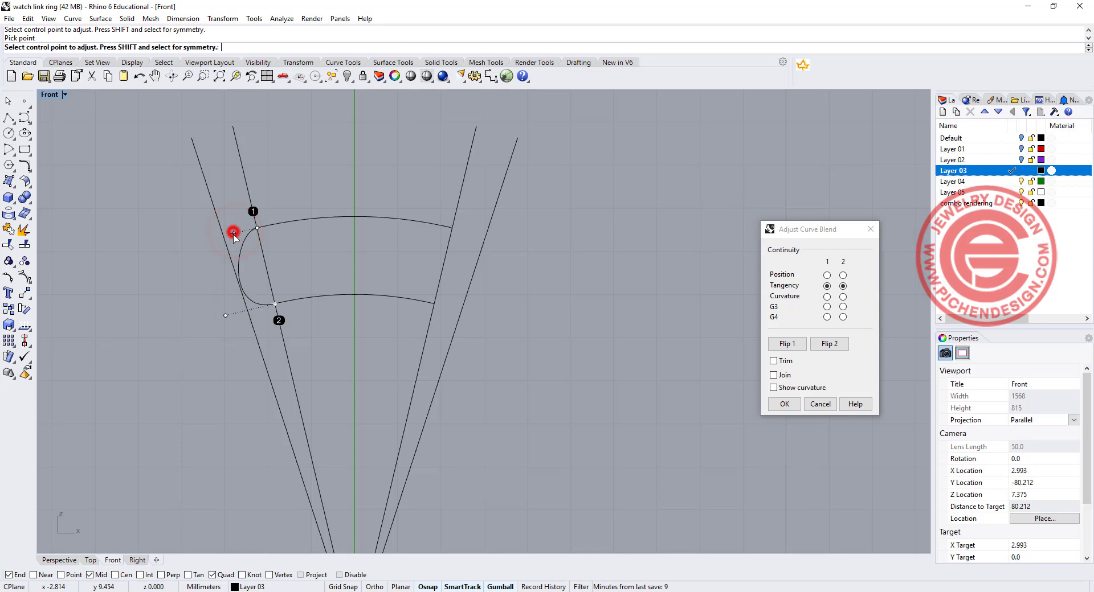
click(789, 405)
Blend the right ends of the two arcs with tangency, shortening both handles to match the opposite rounded end.
key(Return)
click(445, 227)
click(424, 301)
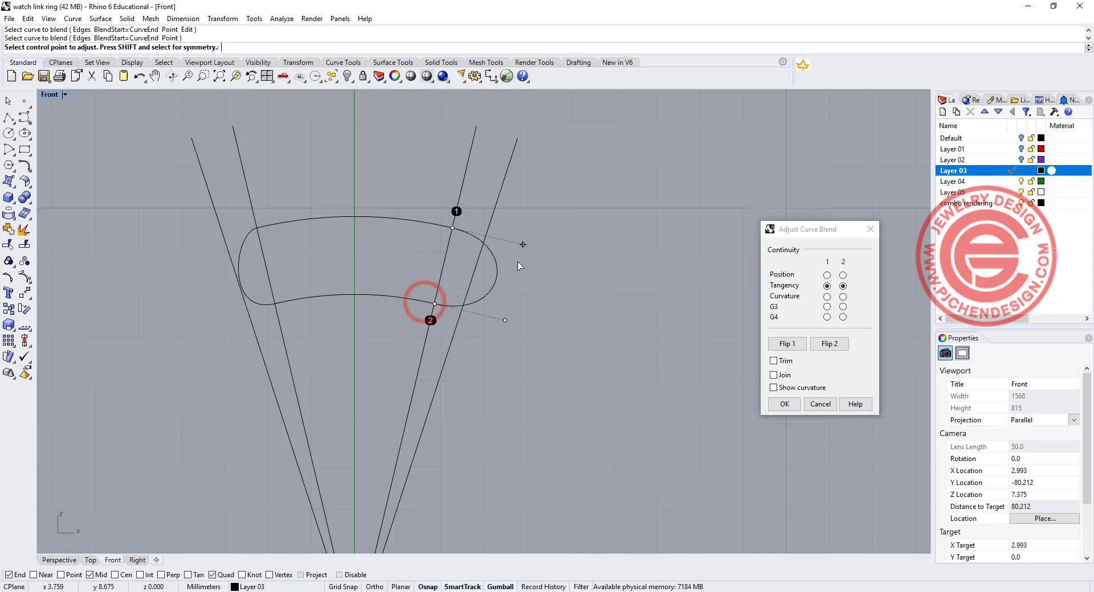
click(523, 245)
click(484, 227)
click(505, 321)
click(480, 314)
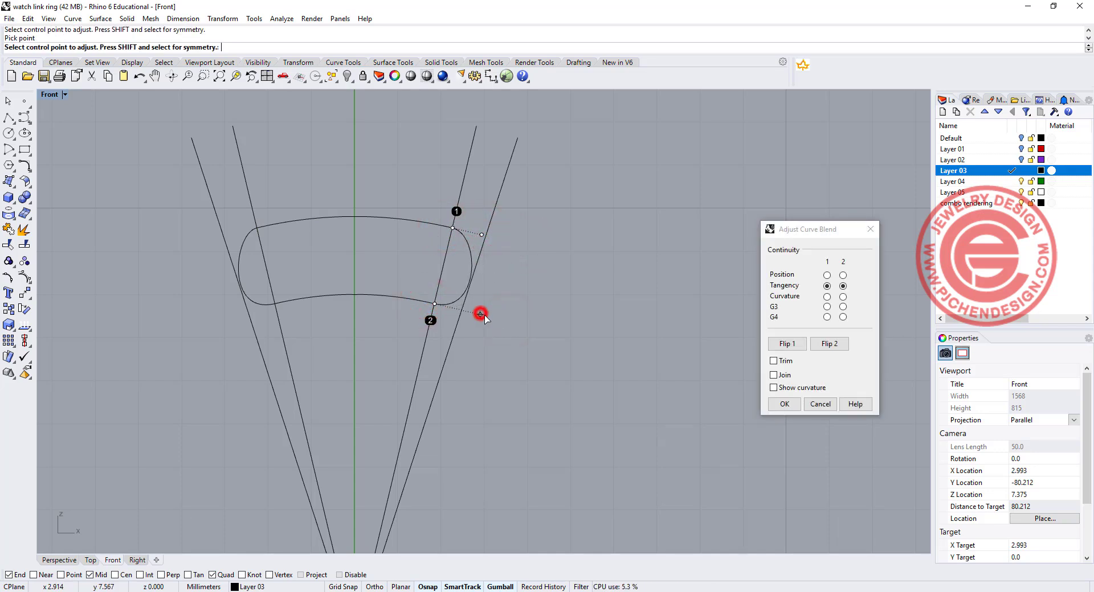
click(779, 403)
click(586, 303)
Join the two arcs and the two blend curves into one closed link profile.
scroll(280, 269, down, 4)
scroll(321, 263, up, 4)
drag(108, 200, 562, 403)
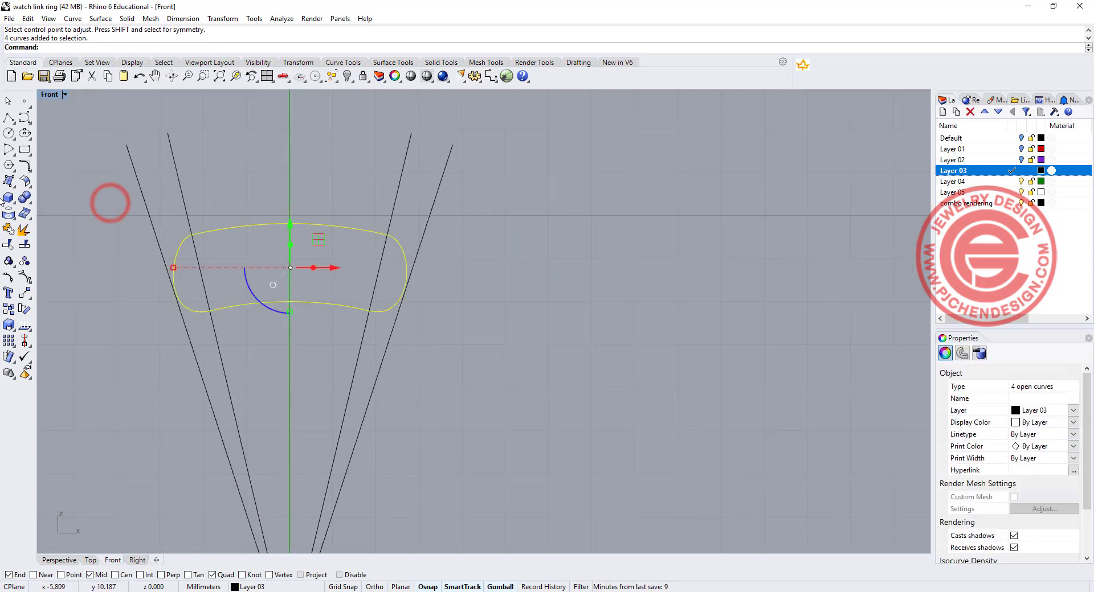
click(9, 230)
Extrude the closed link profile straight as a solid, 1 mm to both sides.
double_click(50, 96)
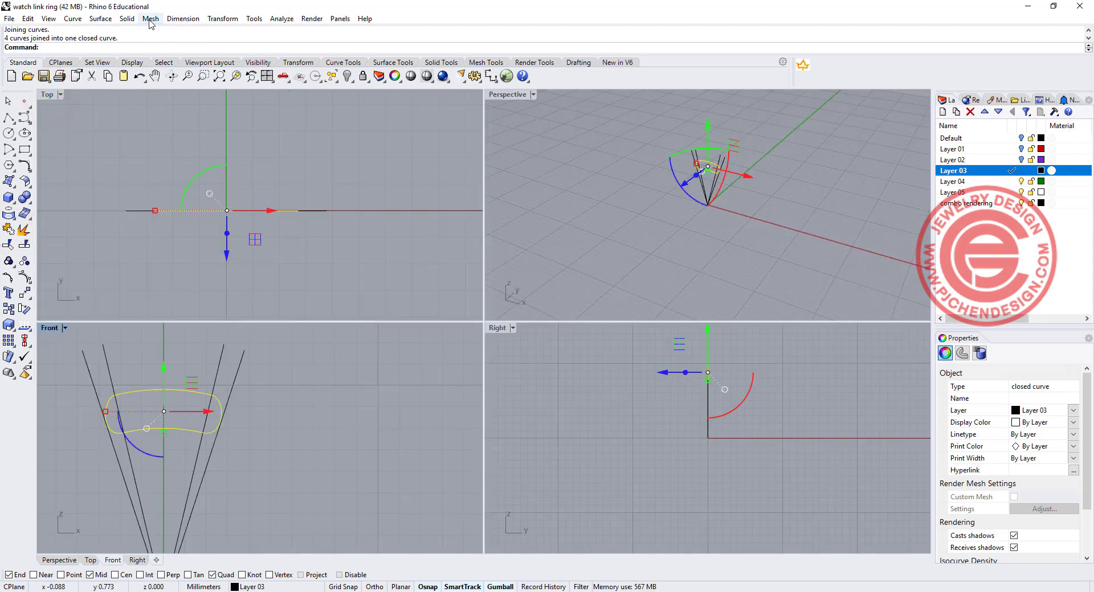
click(126, 19)
mouse_move(180, 220)
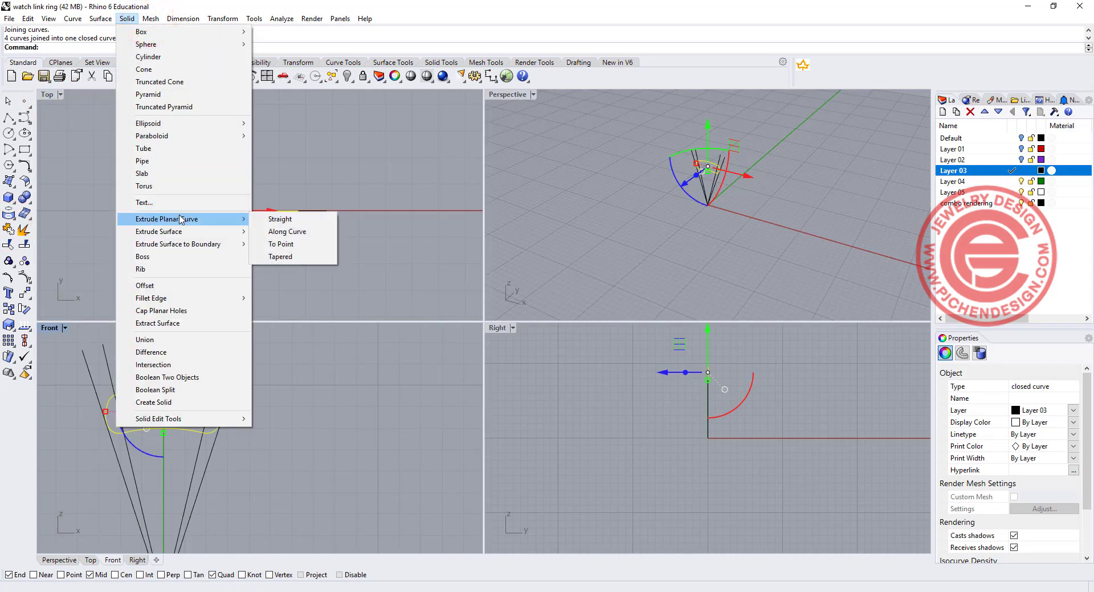
click(285, 219)
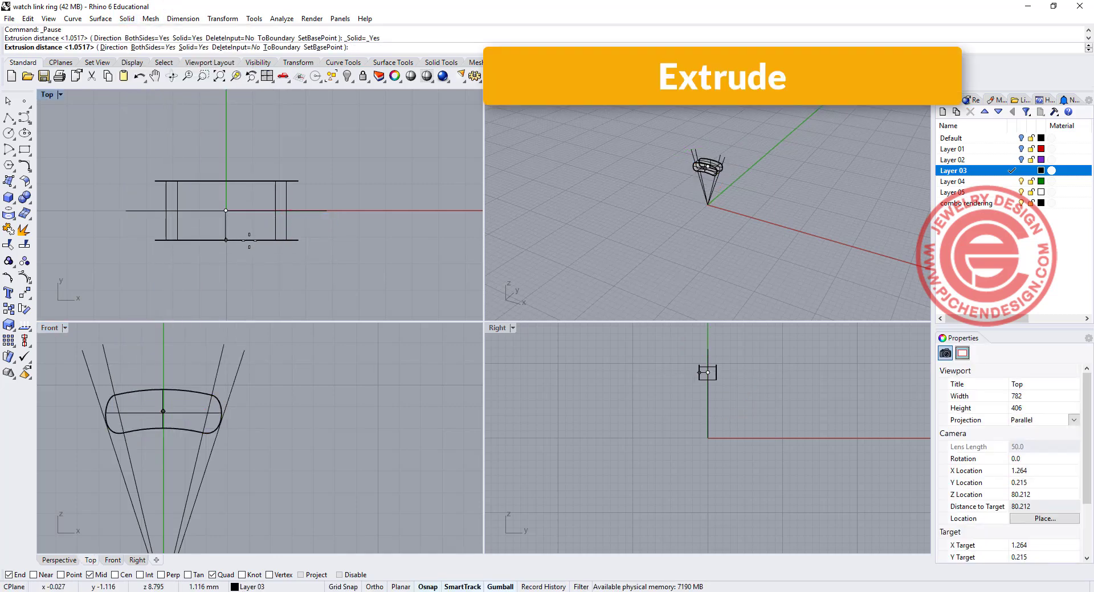
text(1)
key(Return)
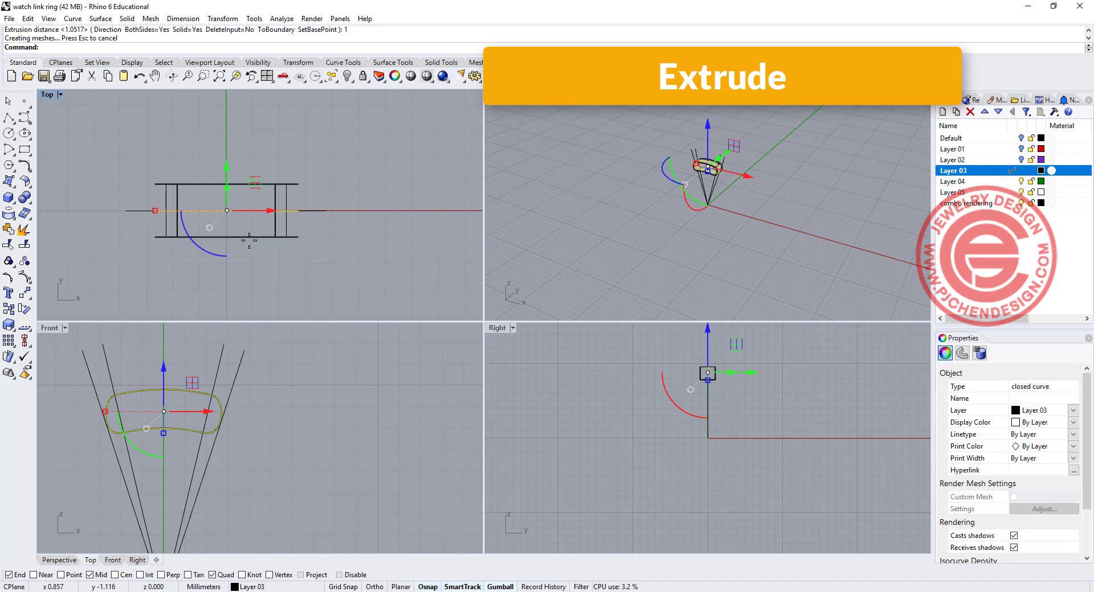
click(359, 251)
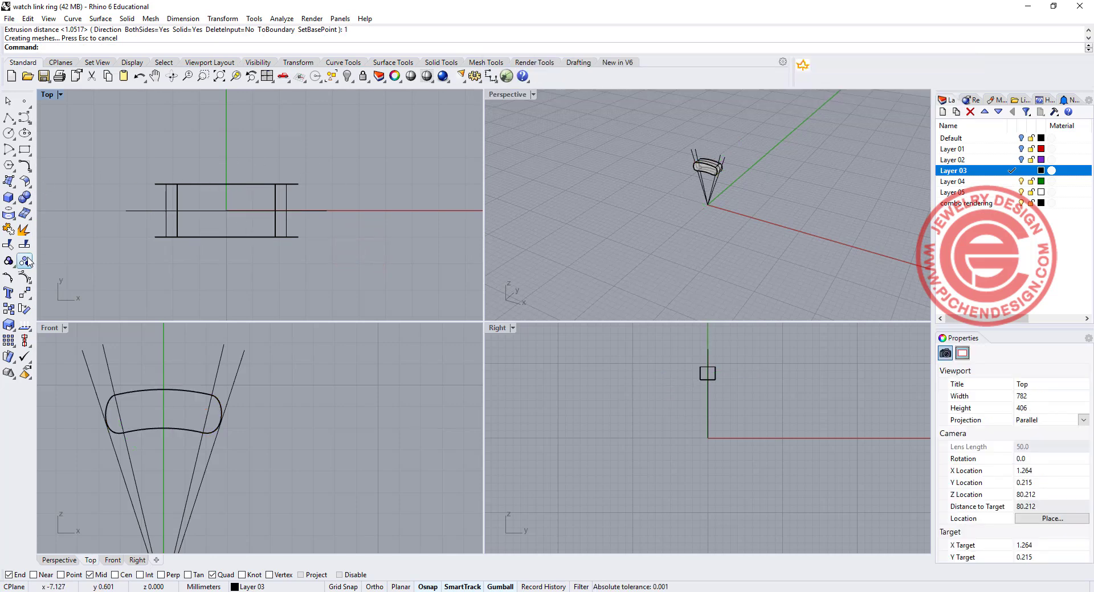
Fillet all front and back rim edges of the extruded link with a 0.2 mm radius.
click(26, 198)
click(124, 233)
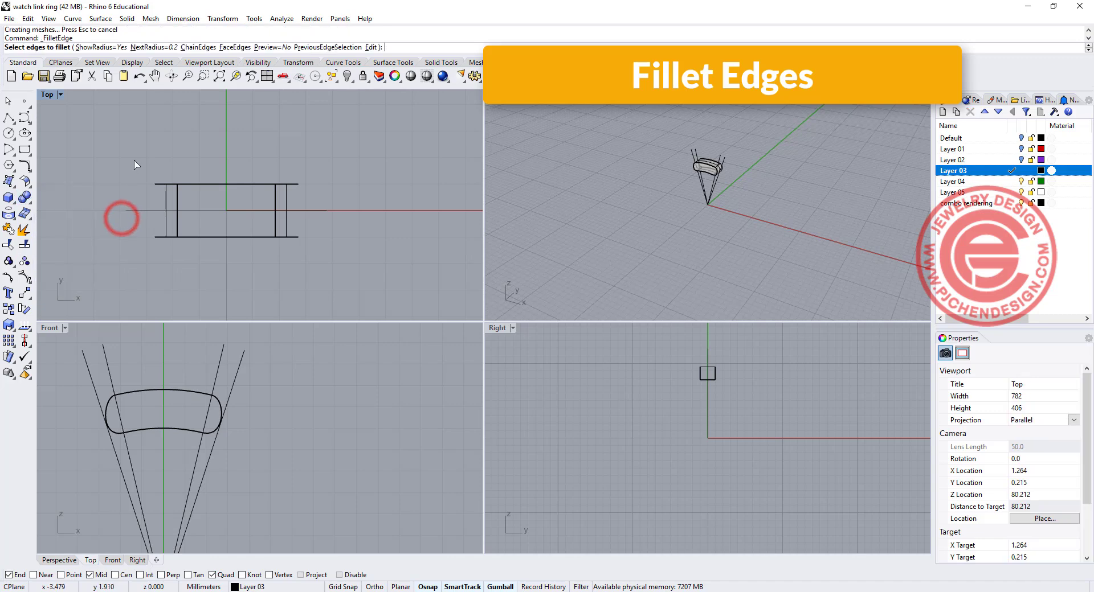
drag(335, 199, 341, 199)
key(Return)
key(Return)
right_drag(755, 168, 629, 203)
scroll(725, 174, up, 8)
right_click(140, 232)
drag(141, 232, 312, 251)
right_click(310, 245)
right_click(308, 243)
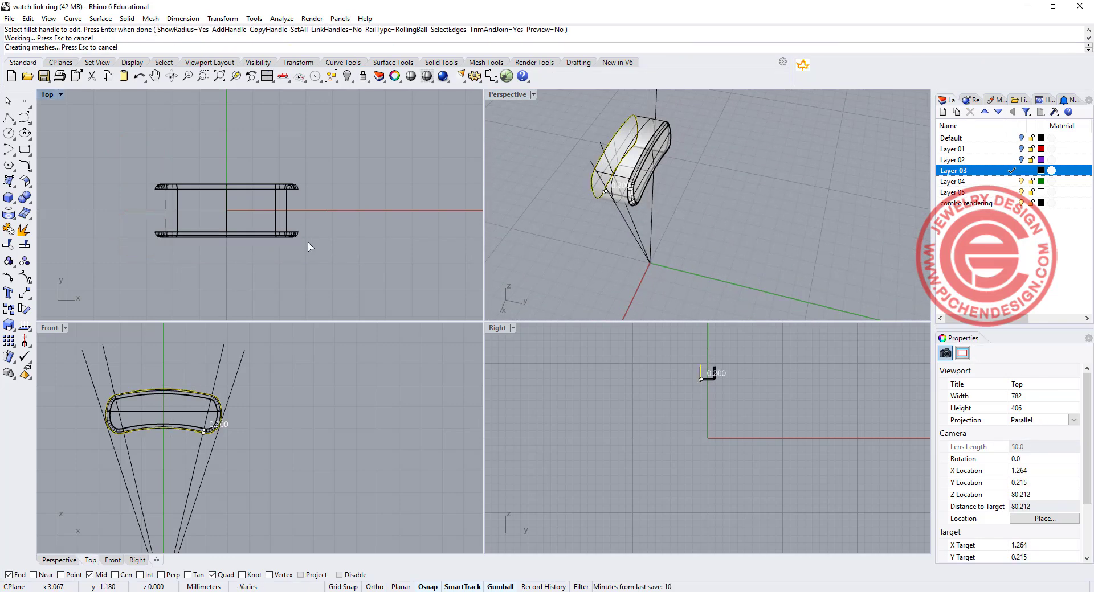
right_drag(686, 211, 655, 206)
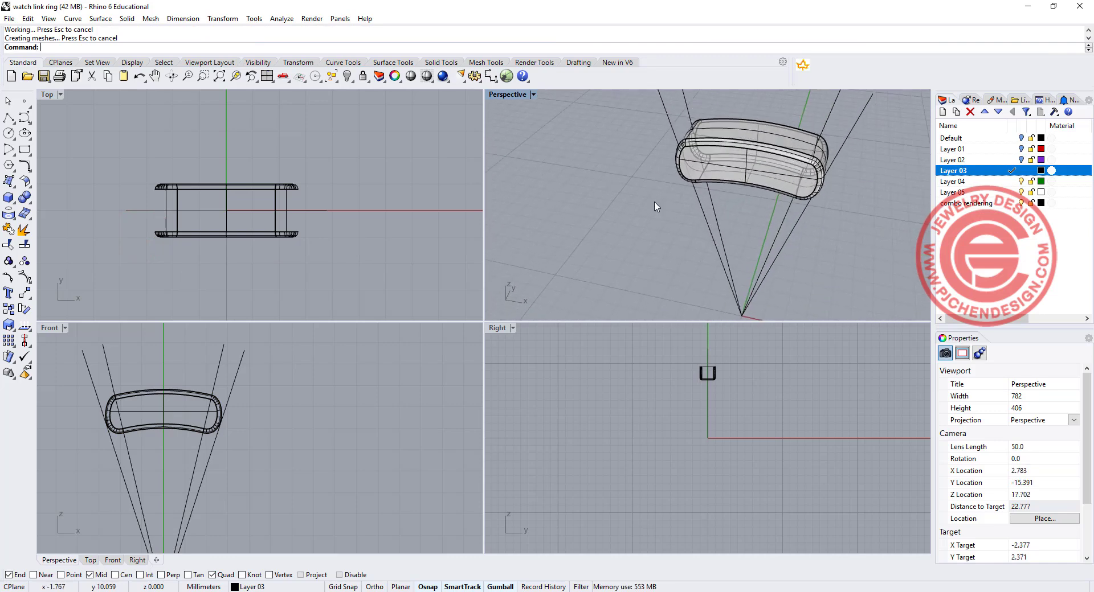
click(284, 239)
click(361, 210)
right_drag(362, 210, 364, 221)
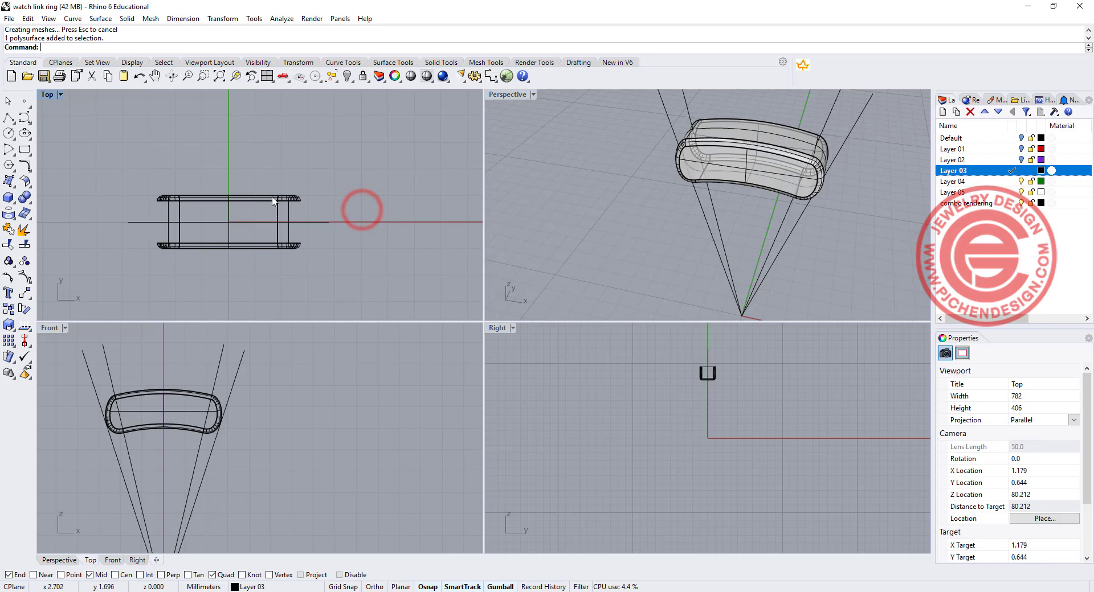
right_drag(216, 158, 178, 140)
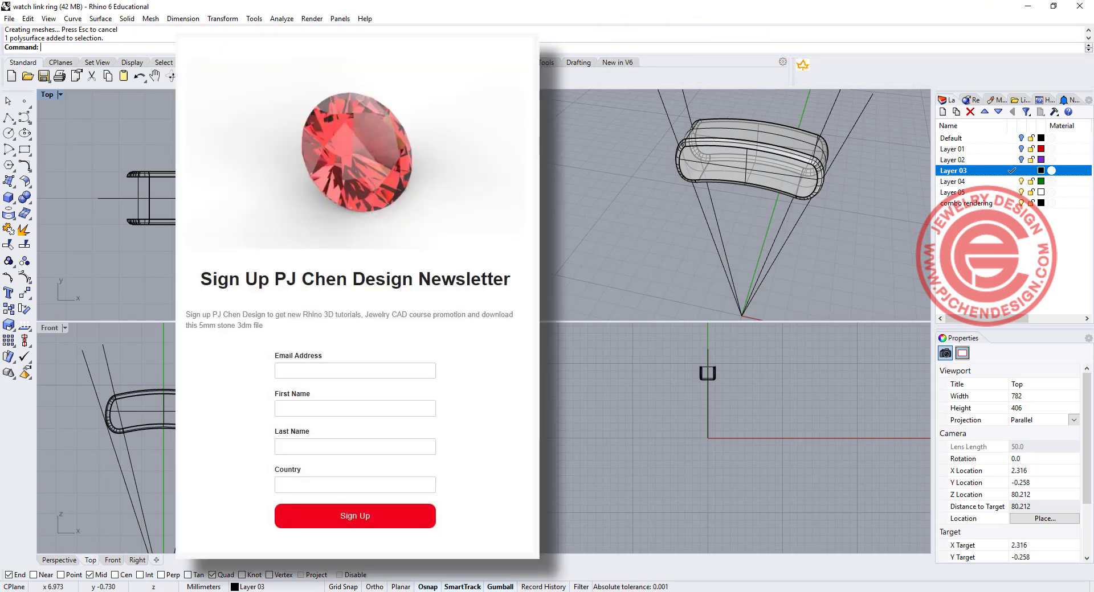
scroll(372, 206, up, 2)
right_drag(368, 205, 396, 193)
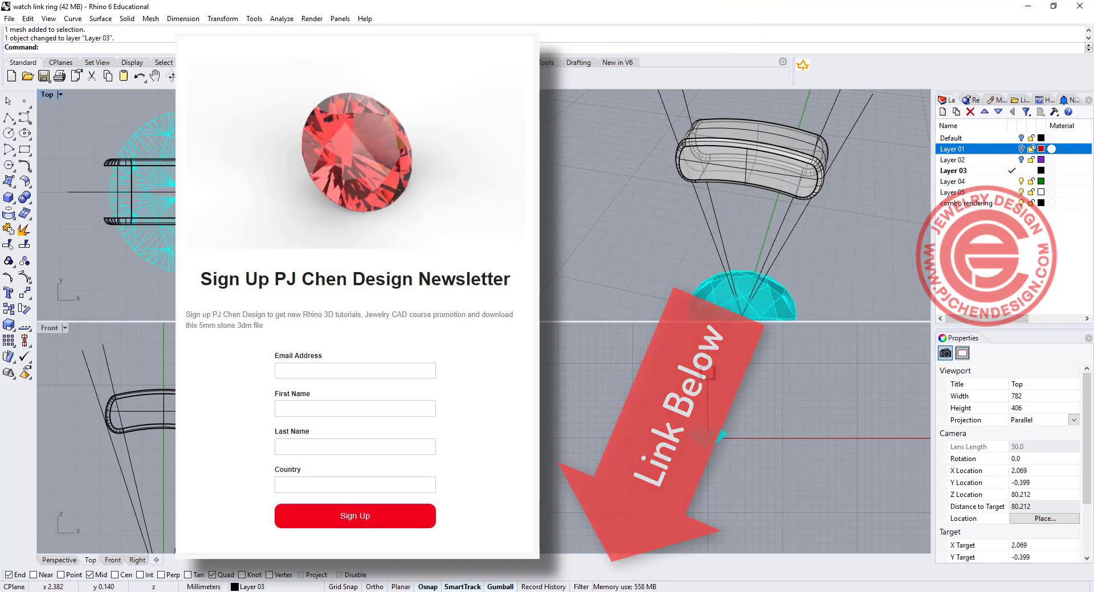
Scale the round gemstone uniformly about its centre to about 1.5 mm across, fitting between the link's filleted rims.
click(228, 199)
shift+drag(106, 191, 168, 204)
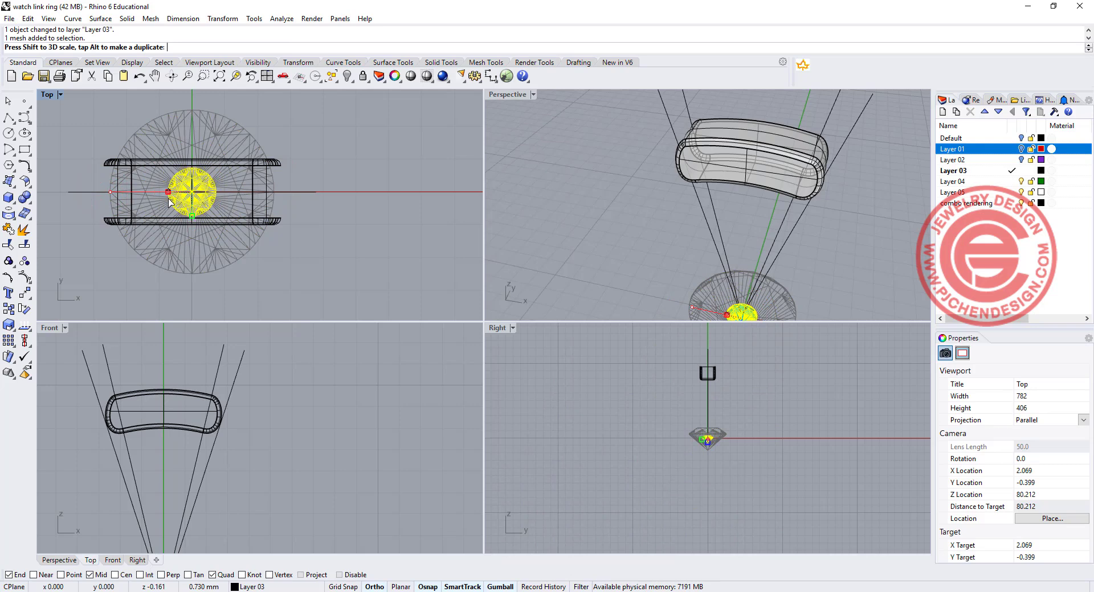
click(351, 275)
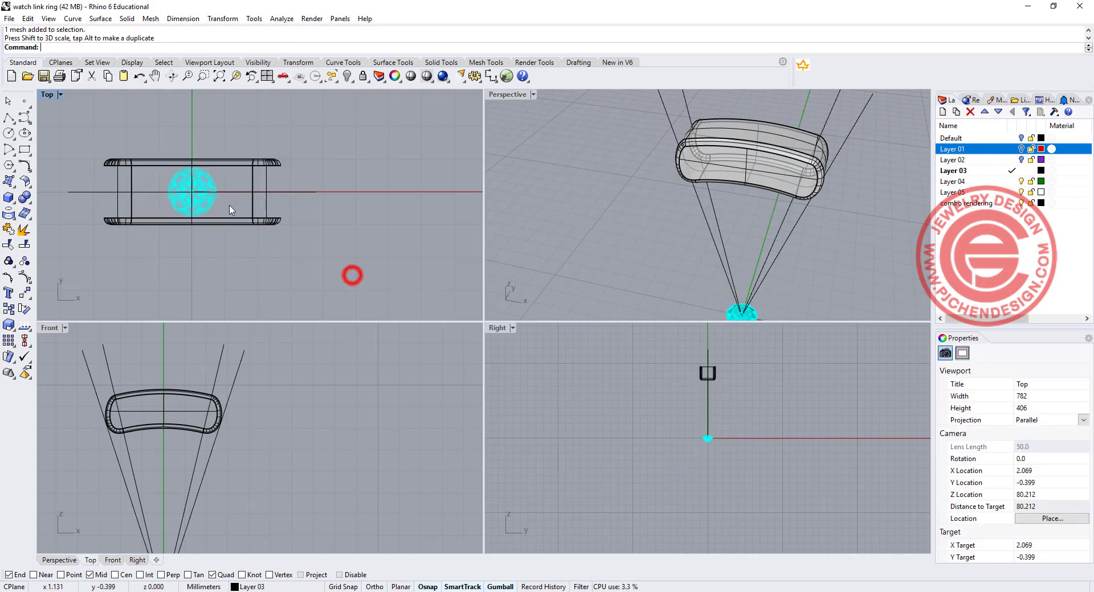
scroll(228, 207, up, 6)
click(206, 173)
right_drag(217, 165, 257, 164)
shift+drag(155, 178, 152, 179)
click(278, 281)
Move the gemstone vertically up into the link, setting its girdle level with the link's upper surface.
click(228, 185)
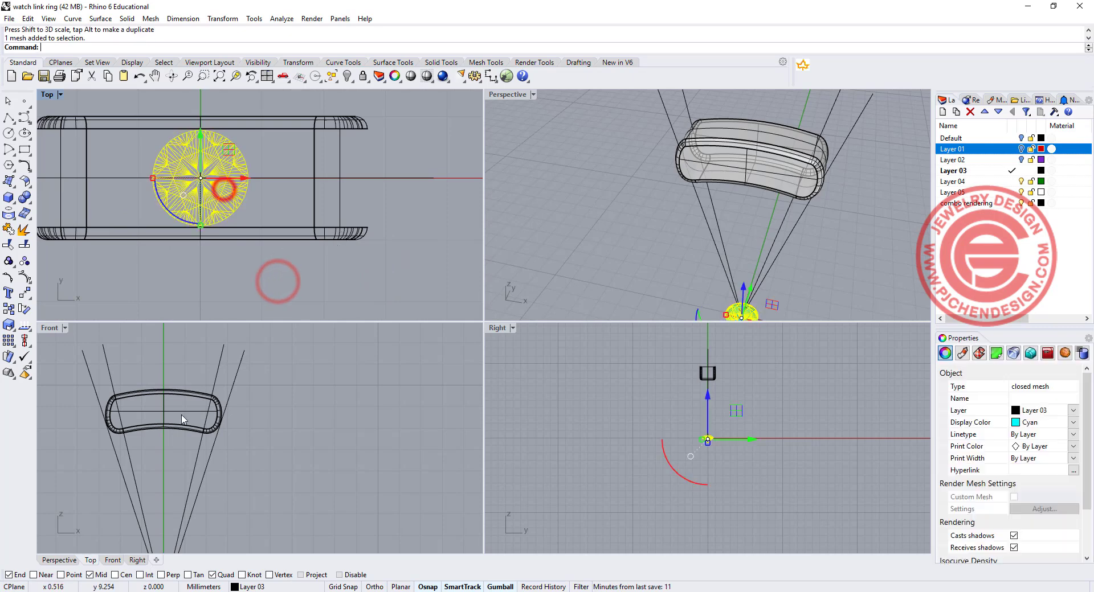
scroll(174, 427, down, 2)
drag(167, 475, 174, 358)
scroll(177, 404, up, 12)
right_drag(175, 381, 263, 407)
scroll(231, 389, up, 2)
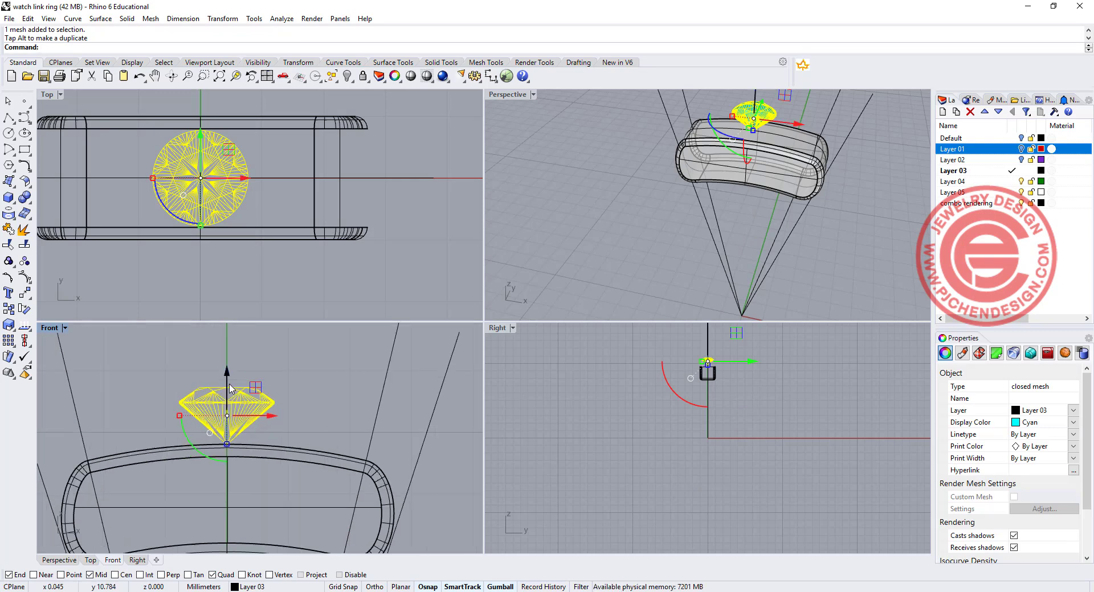
drag(228, 376, 252, 419)
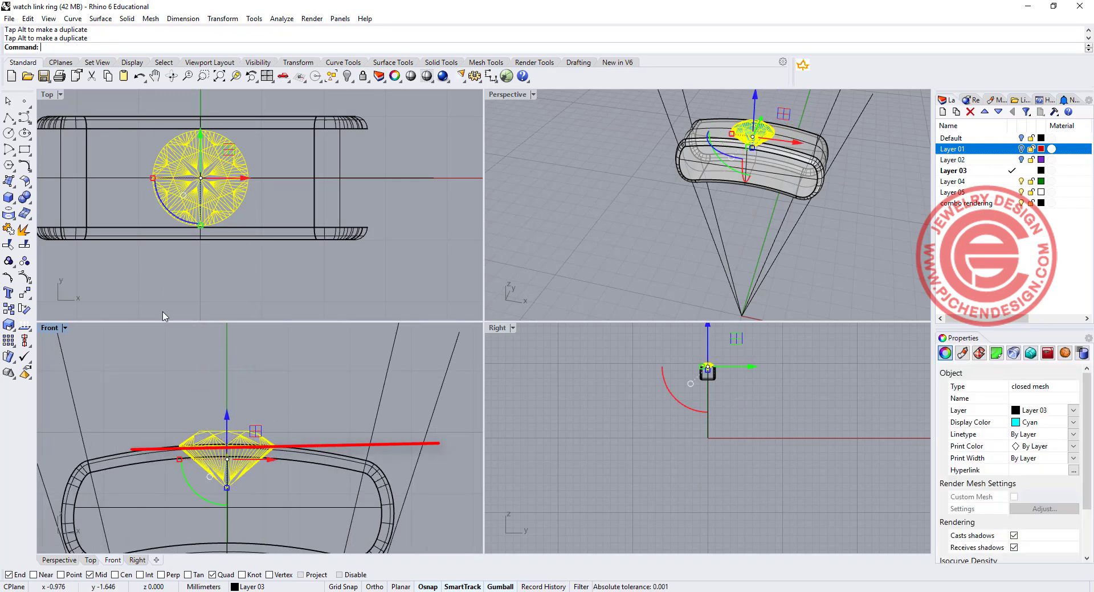
Draw an open cutter profile polyline from above the gemstone's girdle, along its sloping pavilion, then straight down past the link's underside.
double_click(51, 329)
right_drag(405, 418, 380, 301)
click(388, 190)
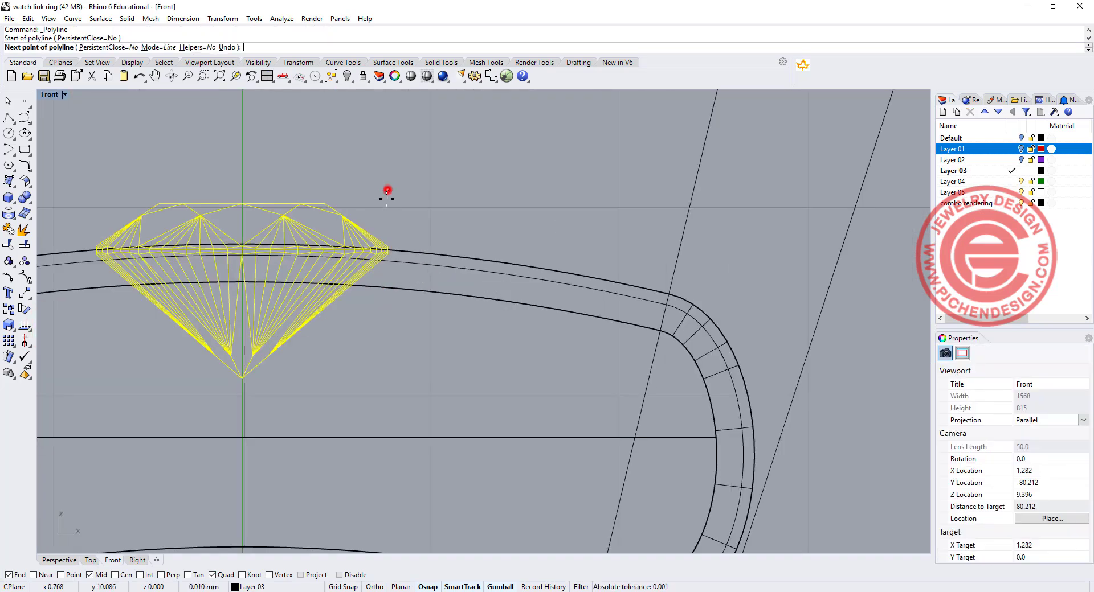
click(388, 255)
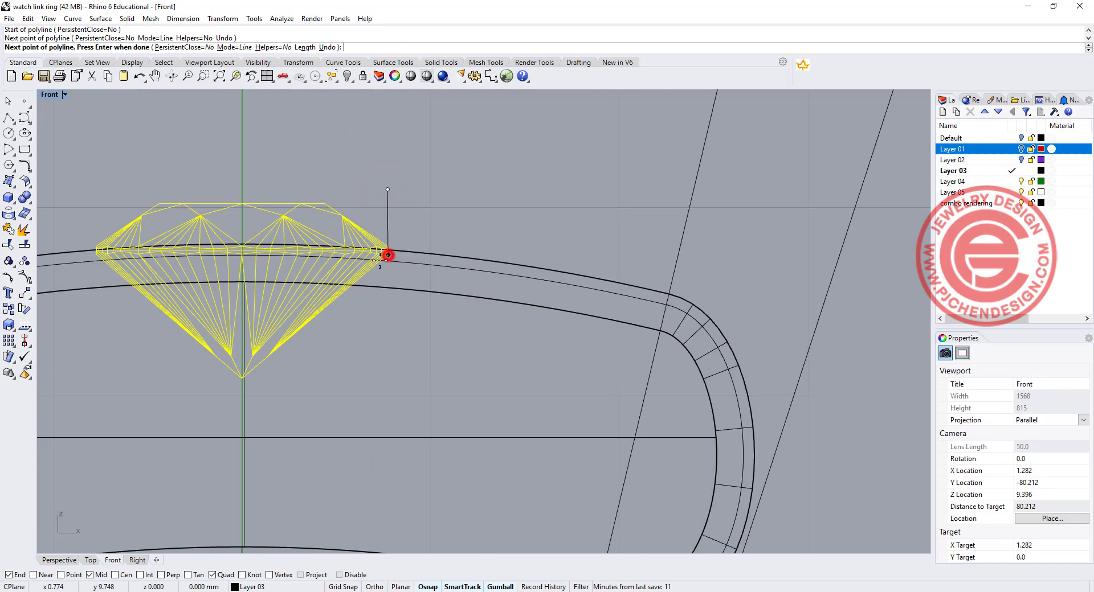
click(318, 313)
scroll(325, 353, down, 3)
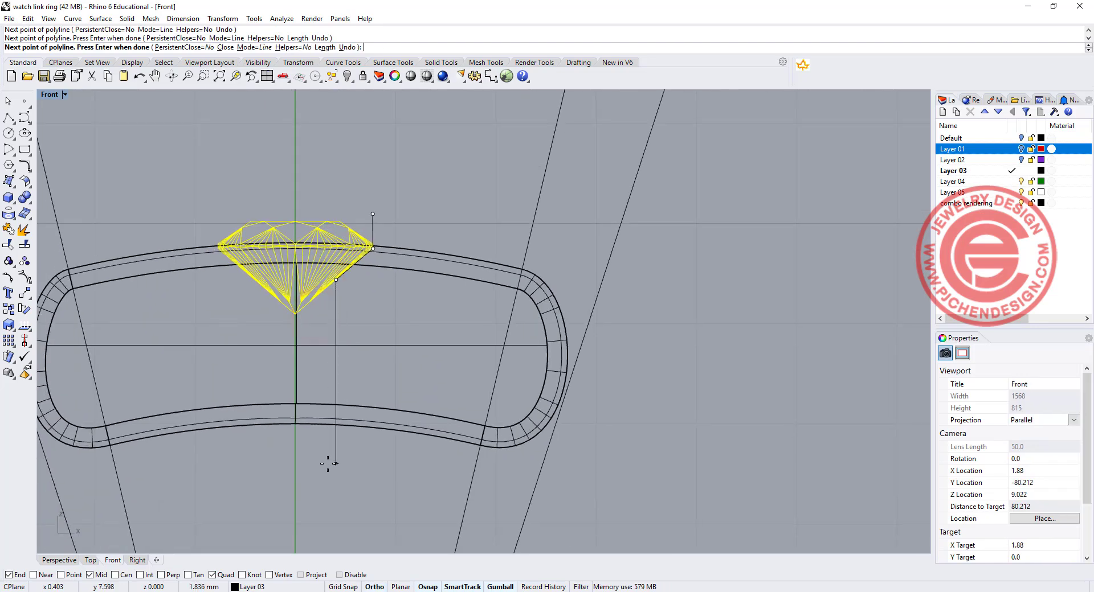
click(336, 443)
key(Return)
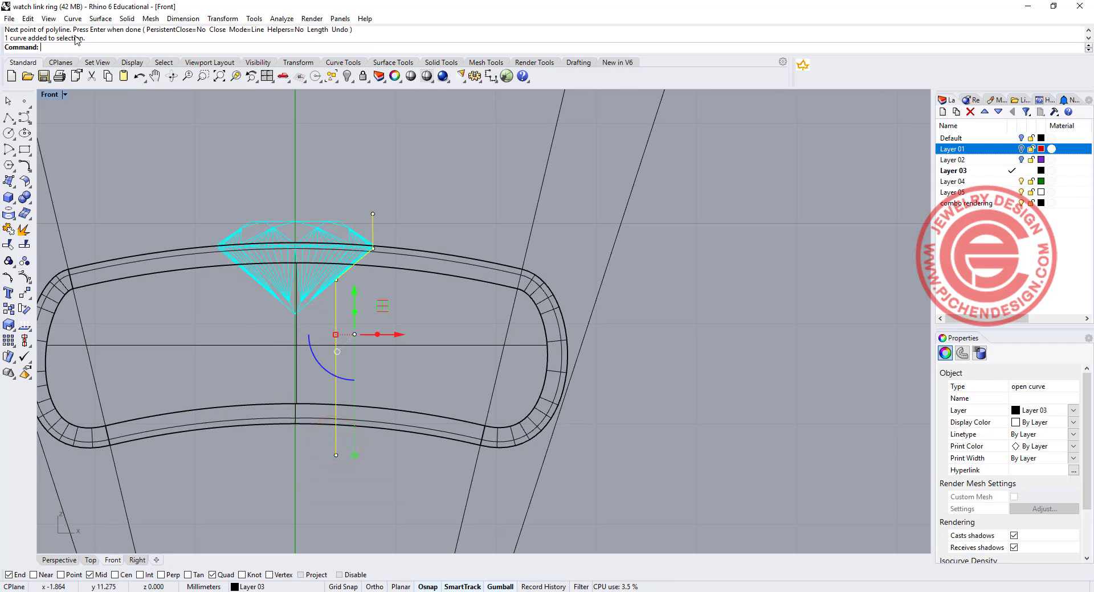
Revolve the cutter profile a full 360° around the vertical axis through the origin.
click(98, 19)
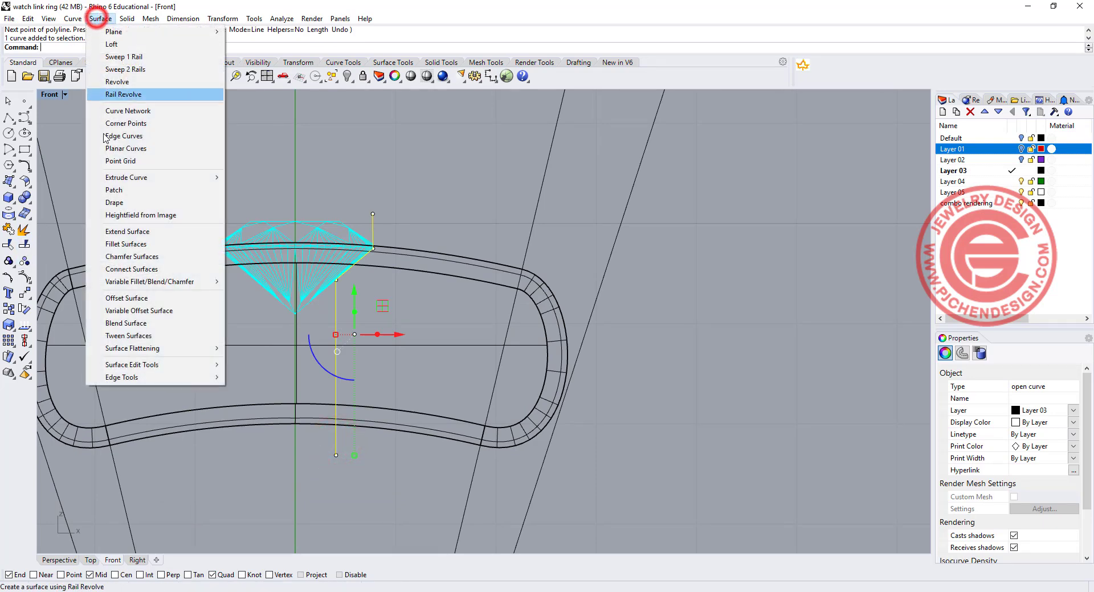
click(143, 83)
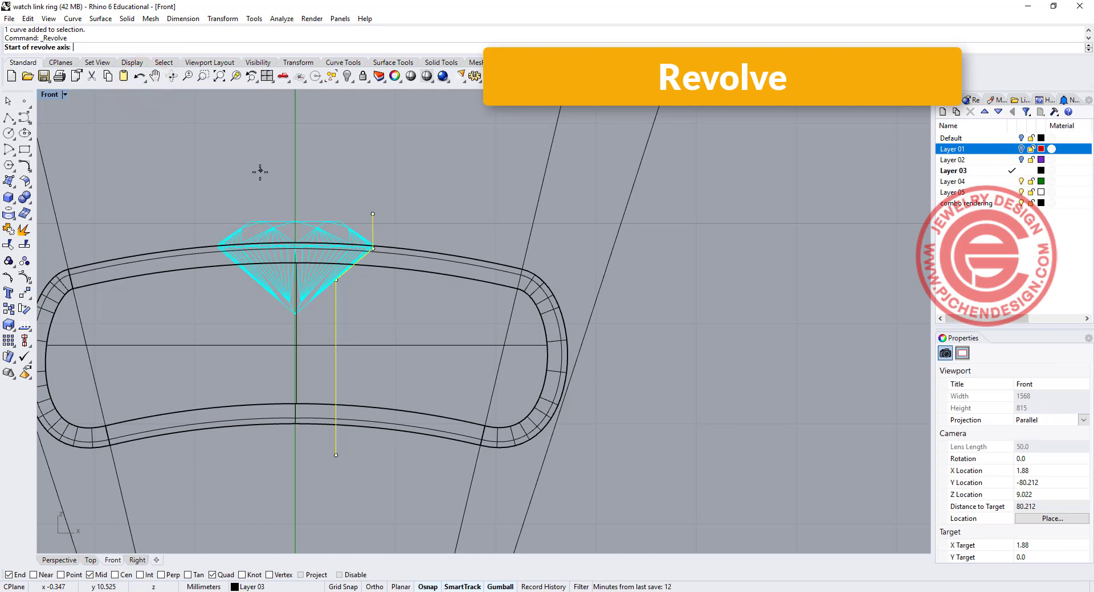
text(0)
key(Return)
click(294, 154)
key(Return)
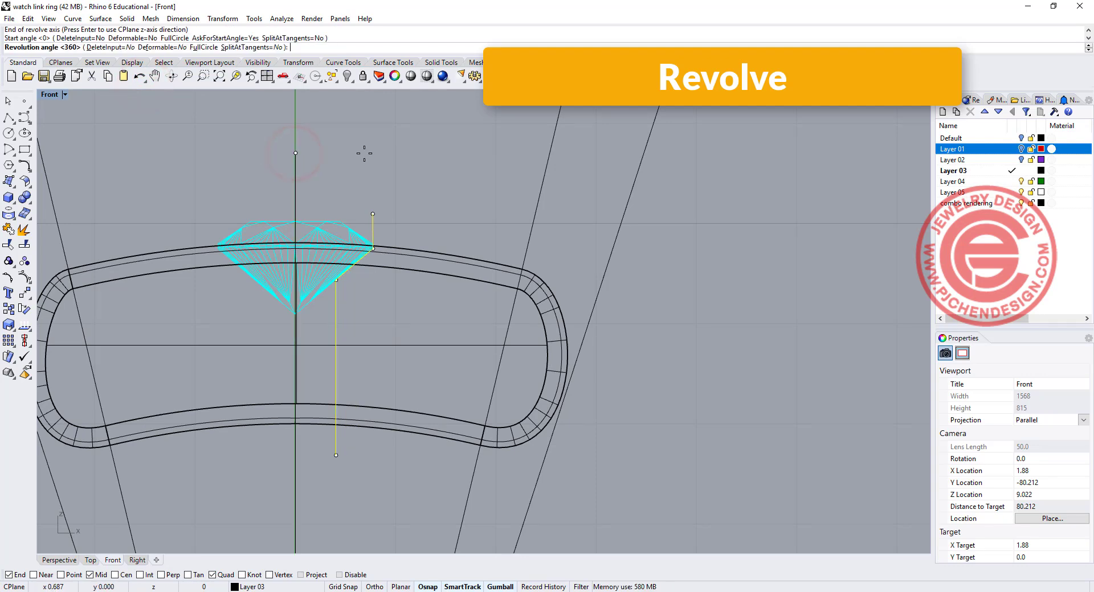
key(Return)
click(381, 156)
Cap both open ends of the revolved gemstone cutter to make it a closed solid.
click(372, 216)
click(376, 217)
text(cap)
key(Return)
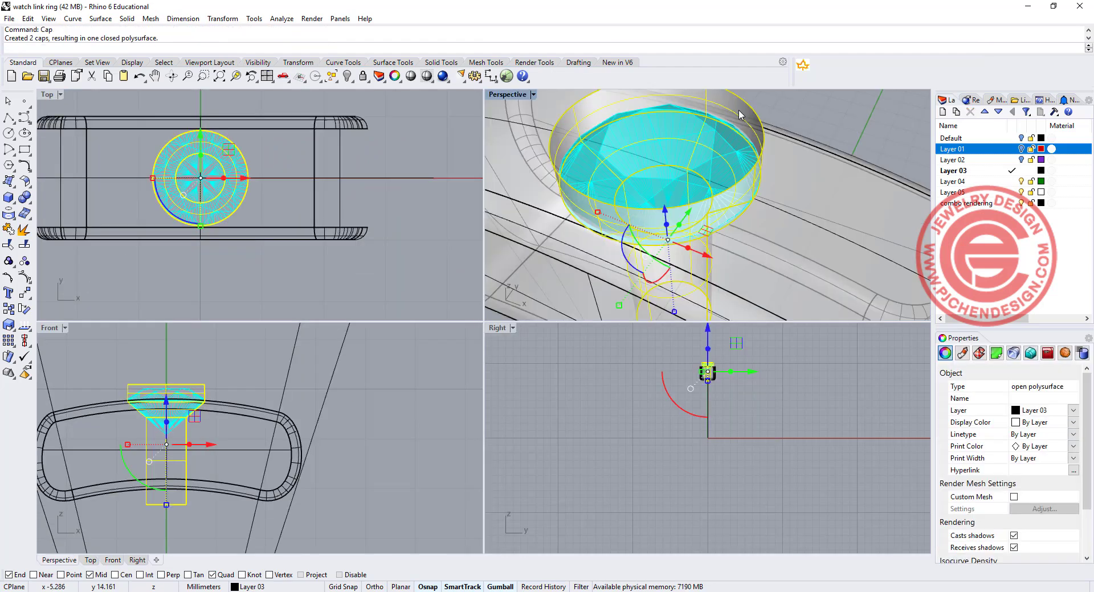
key(Return)
click(360, 261)
right_drag(292, 200, 291, 194)
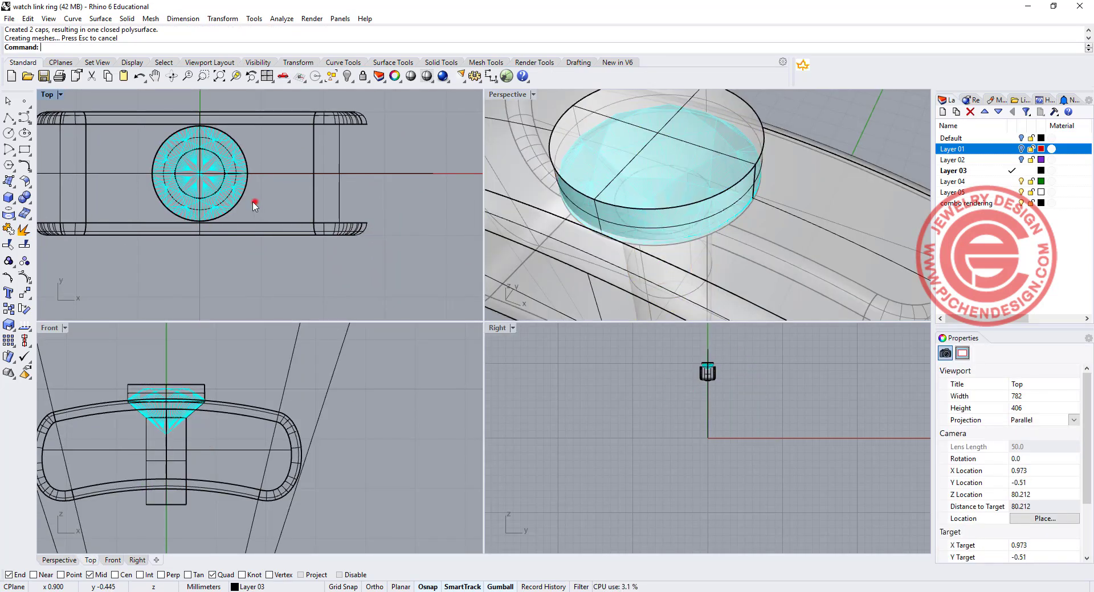
Rotate a copy of the gemstone and its cutter about the origin by about 10° clockwise, beside the centre stone.
drag(255, 202, 237, 190)
double_click(47, 326)
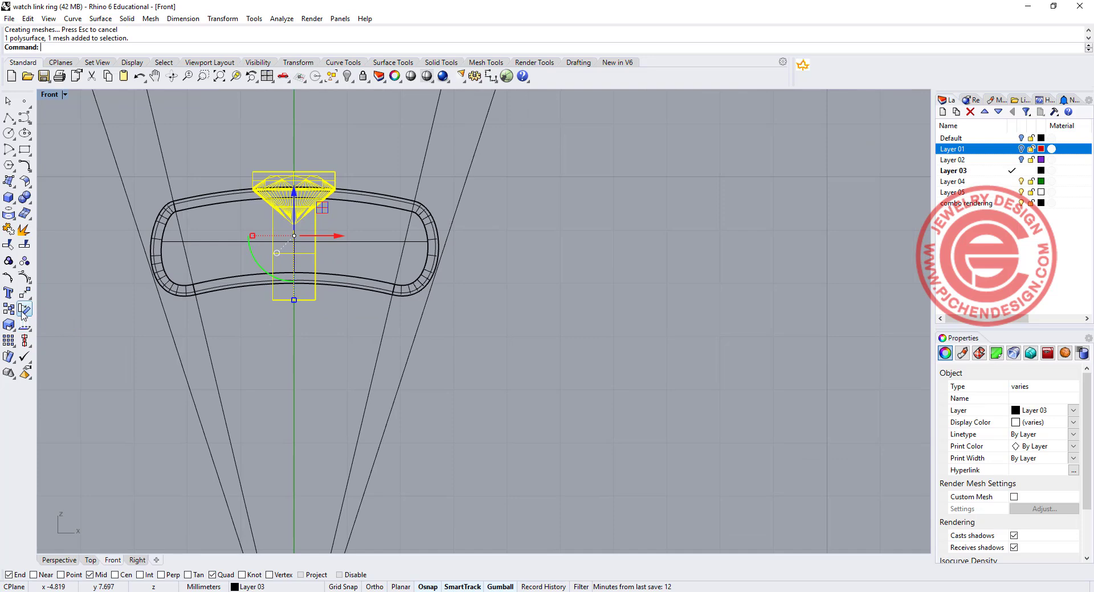
click(24, 309)
scroll(256, 356, down, 2)
text(0)
key(Return)
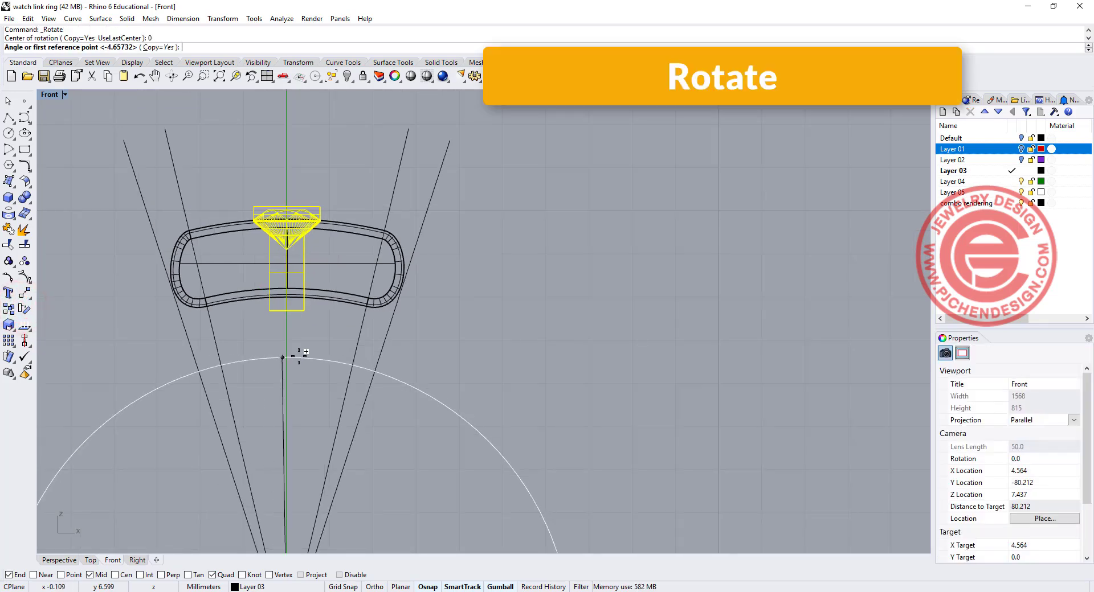
scroll(289, 188, up, 3)
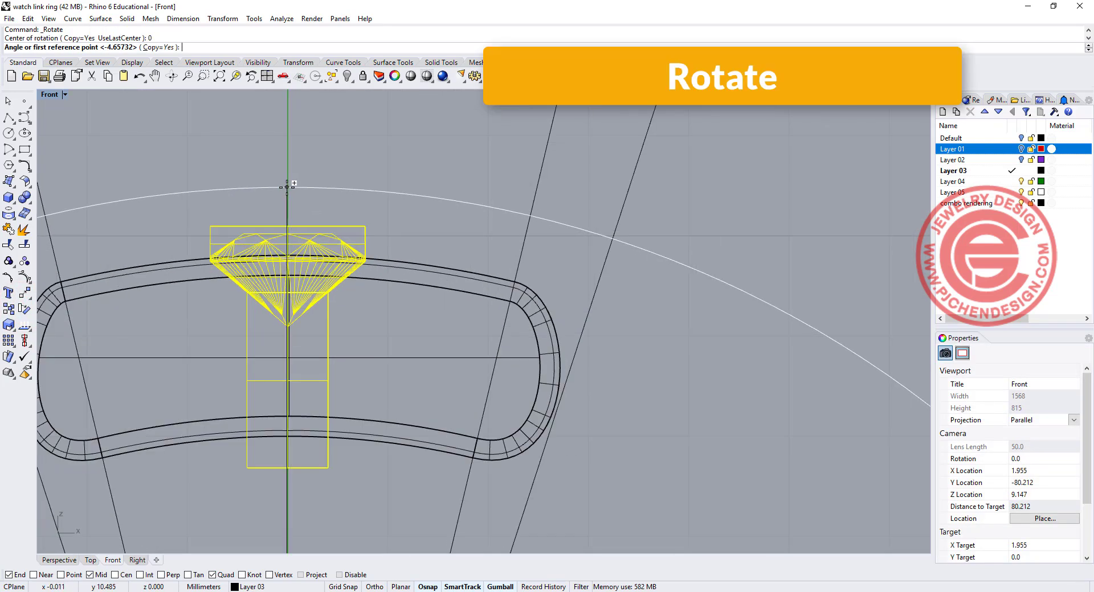
click(288, 184)
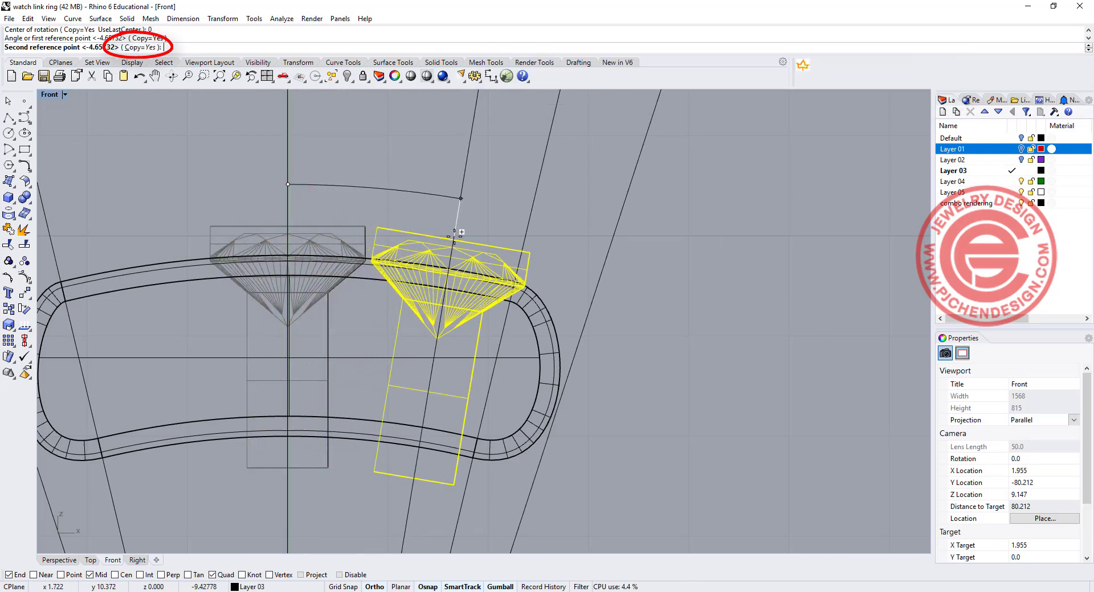
click(455, 234)
key(Return)
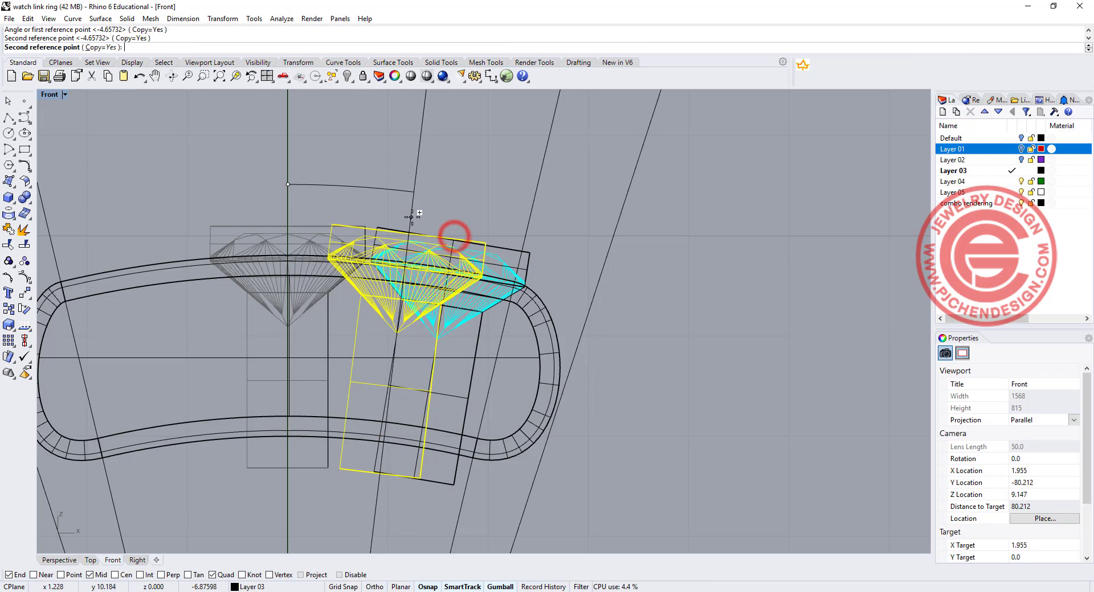
Mirror the rotated gemstone and cutter across the vertical centre axis to place a third stone on the opposite side.
click(477, 254)
shift+click(478, 244)
click(28, 296)
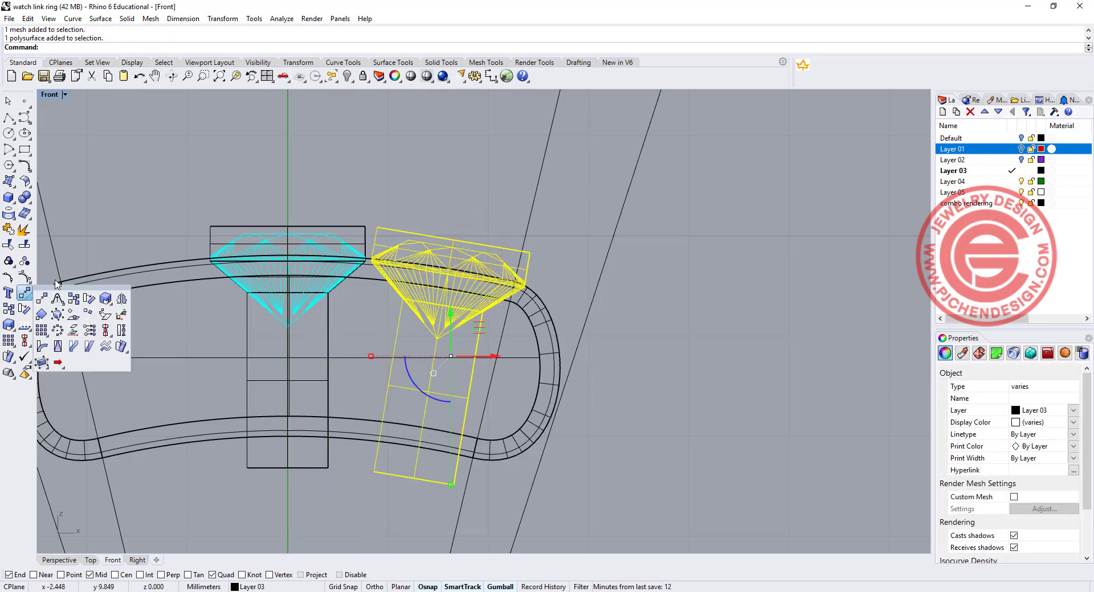
click(121, 298)
click(288, 225)
click(295, 146)
click(427, 171)
double_click(50, 95)
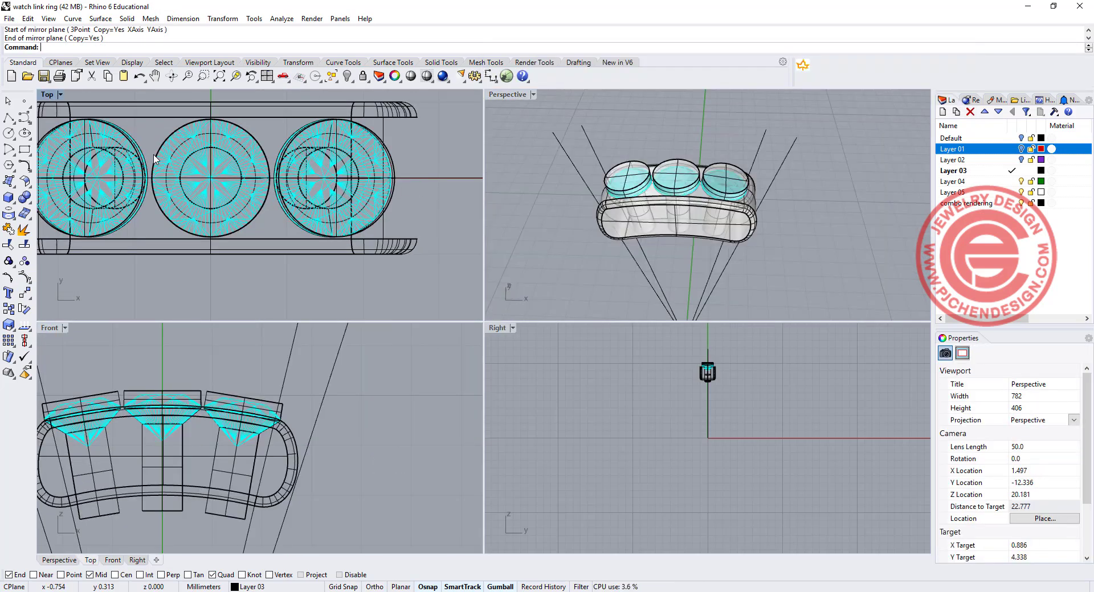
Draw a short, slightly tilted prong centreline in the gap between the centre stone and its clockwise neighbour, ending inside the link.
scroll(218, 383, up, 3)
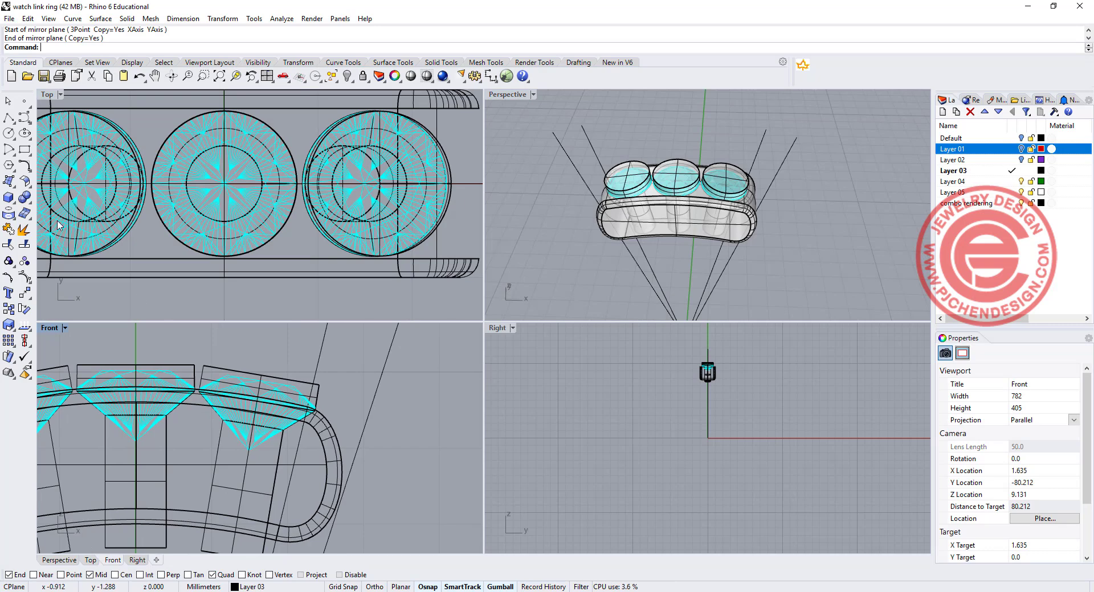
click(8, 118)
scroll(198, 353, up, 4)
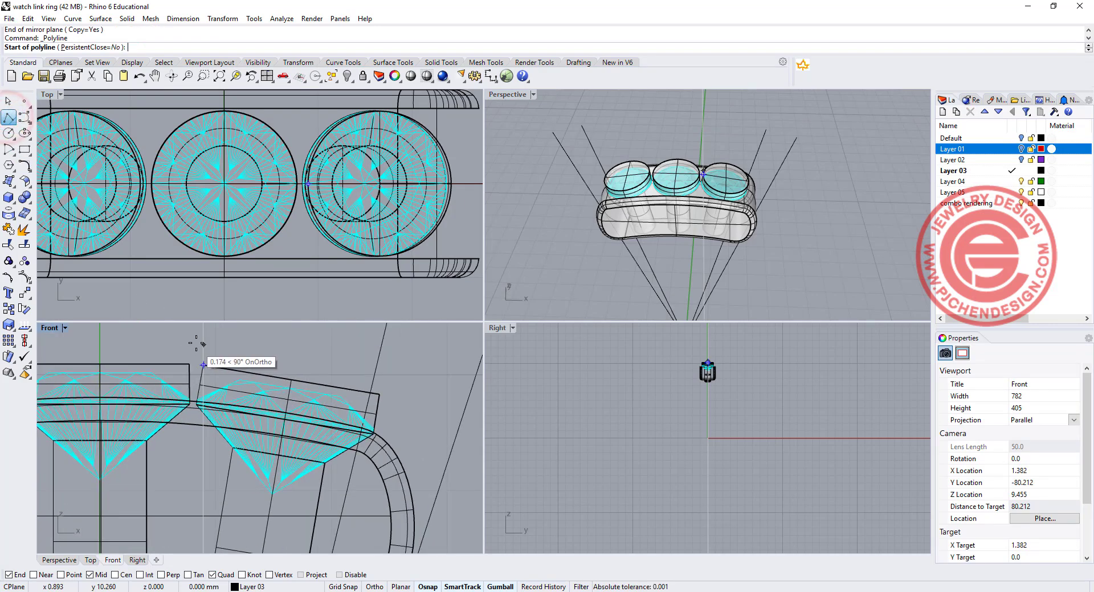
scroll(200, 338, up, 2)
scroll(191, 340, up, 2)
click(195, 376)
scroll(195, 399, up, 2)
click(195, 435)
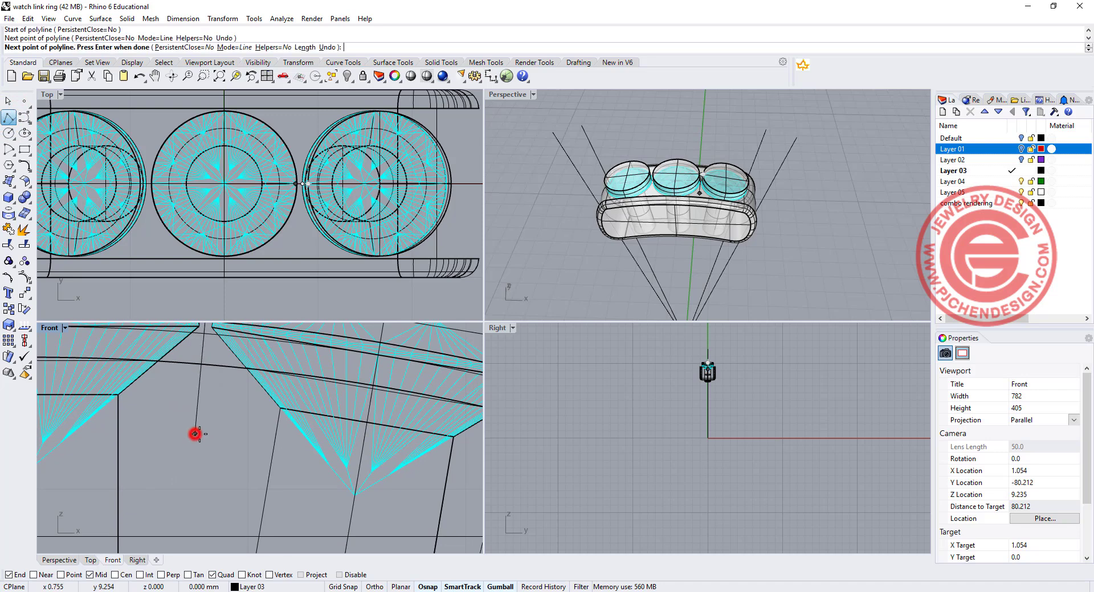
right_click(196, 414)
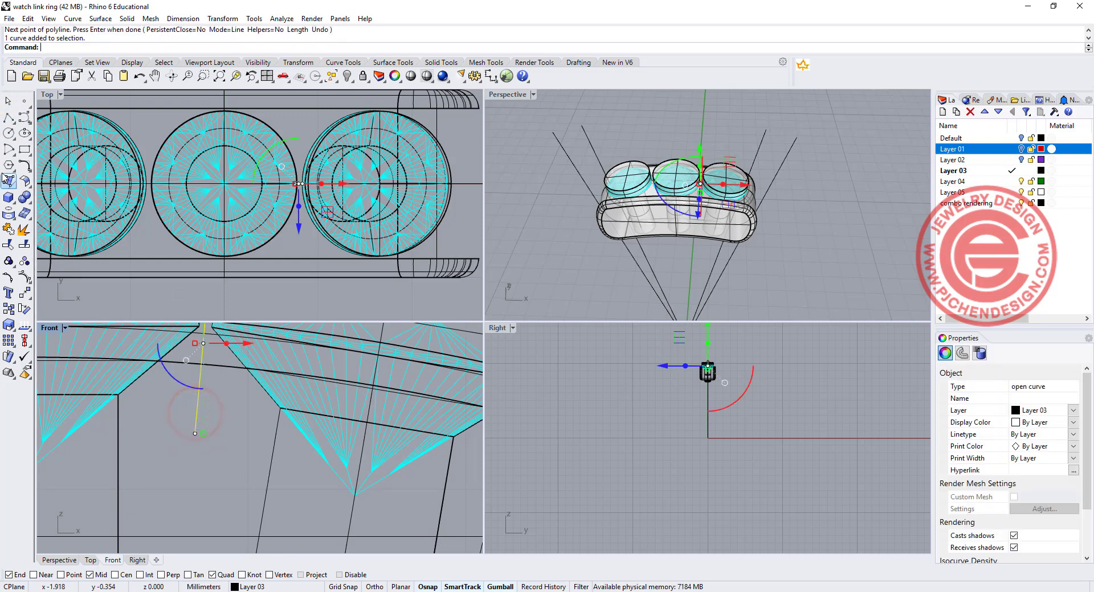
Create a round-capped solid pipe along the prong centreline.
click(9, 199)
click(43, 235)
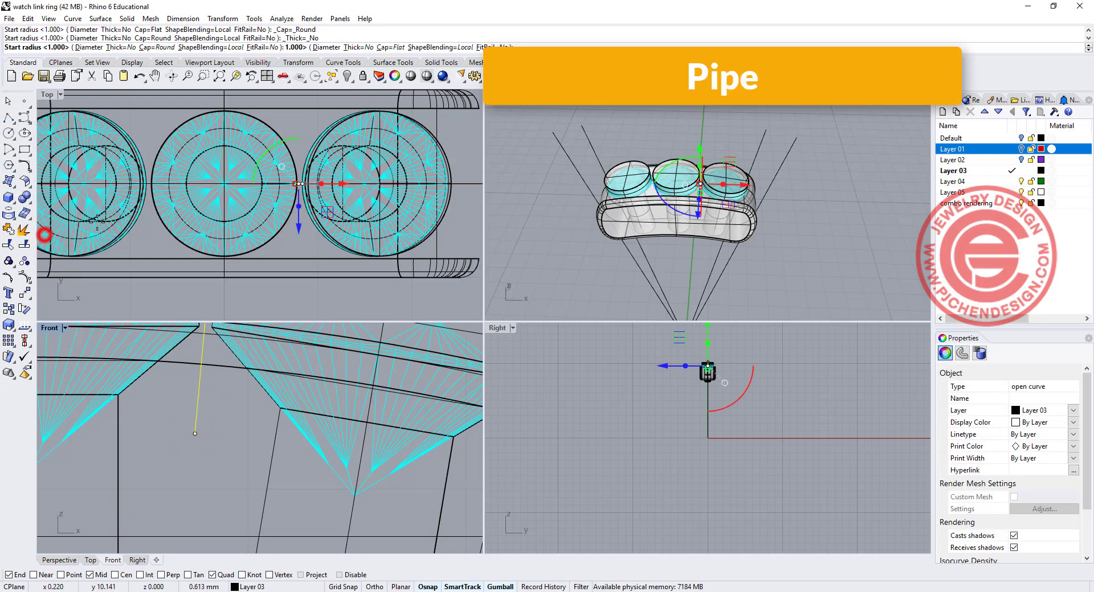
scroll(280, 190, up, 6)
click(279, 191)
right_click(281, 191)
right_click(280, 191)
Move the prong away from the row's centreline so it sits between the two stones beside the link's rear rim.
right_drag(315, 178, 301, 248)
drag(300, 249, 313, 118)
scroll(280, 165, down, 6)
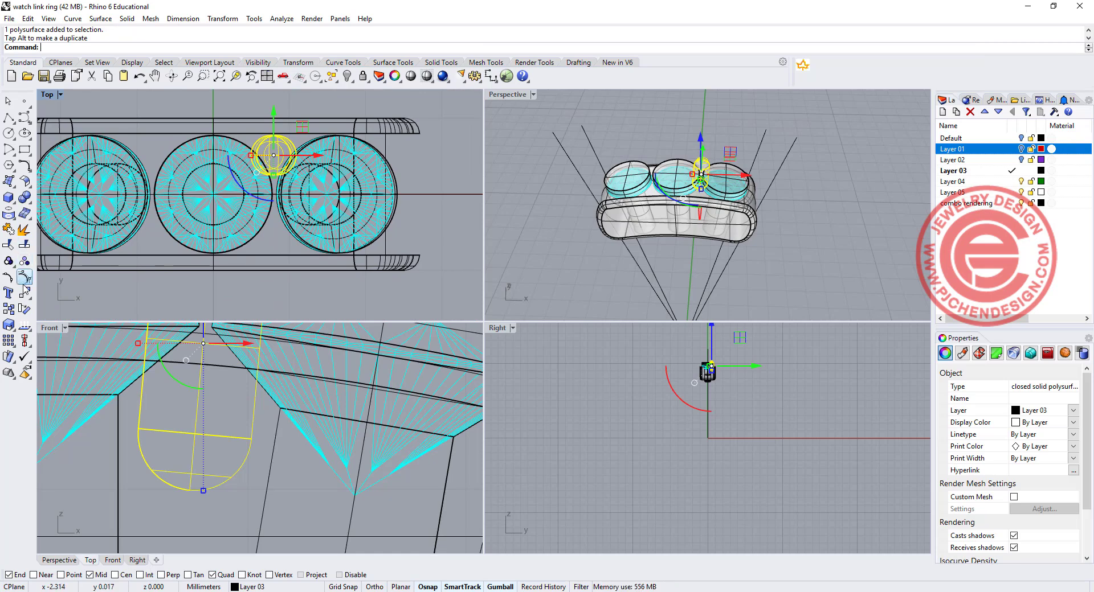
click(777, 132)
scroll(684, 237, up, 5)
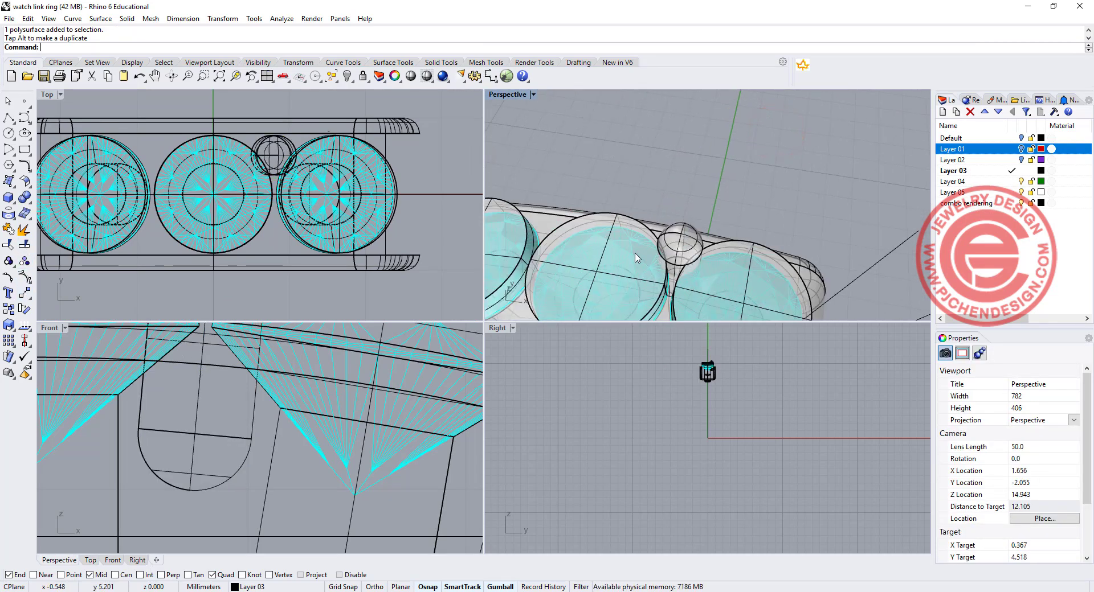
Rotate a copy of the prong about the origin to the outer side of the clockwise end stone.
click(278, 171)
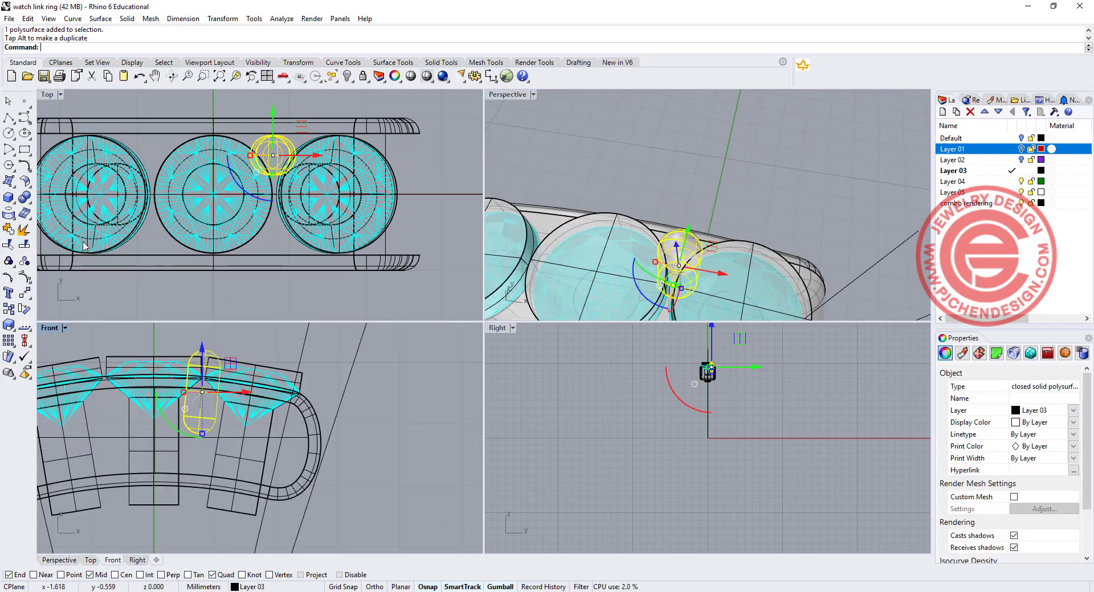
click(26, 312)
text(0)
key(Return)
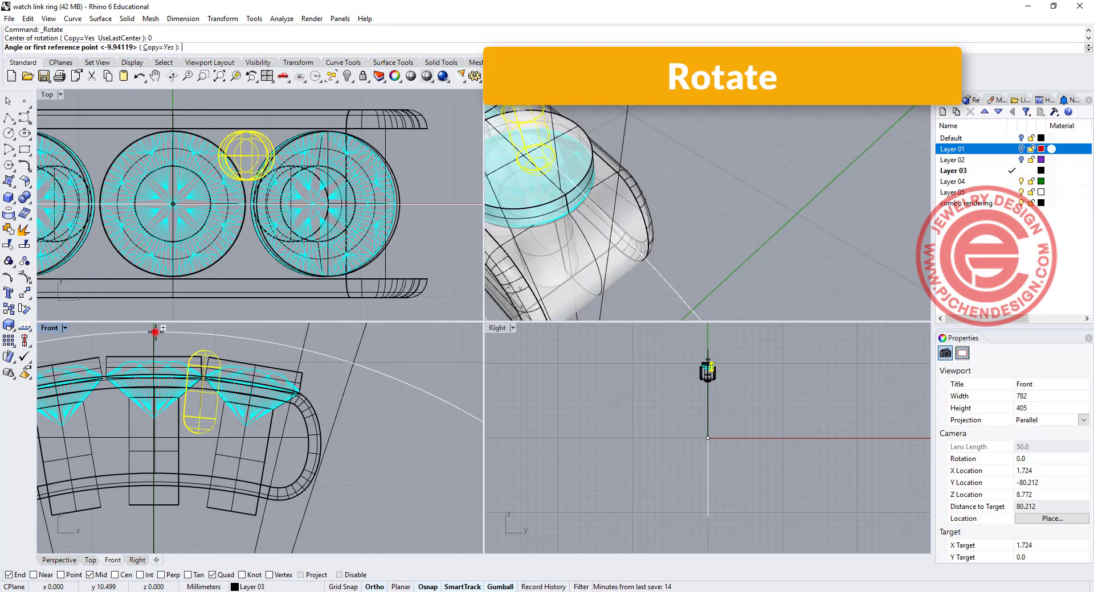
click(154, 331)
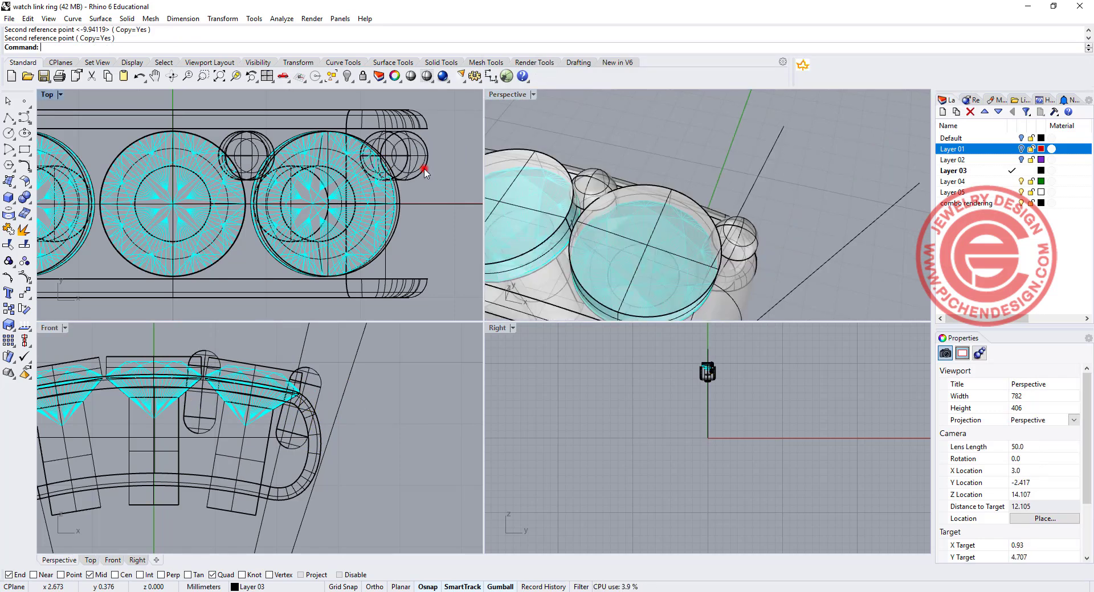
Mirror both prongs across the horizontal axis through the origin onto the opposite long side of the stone row.
click(425, 171)
click(263, 147)
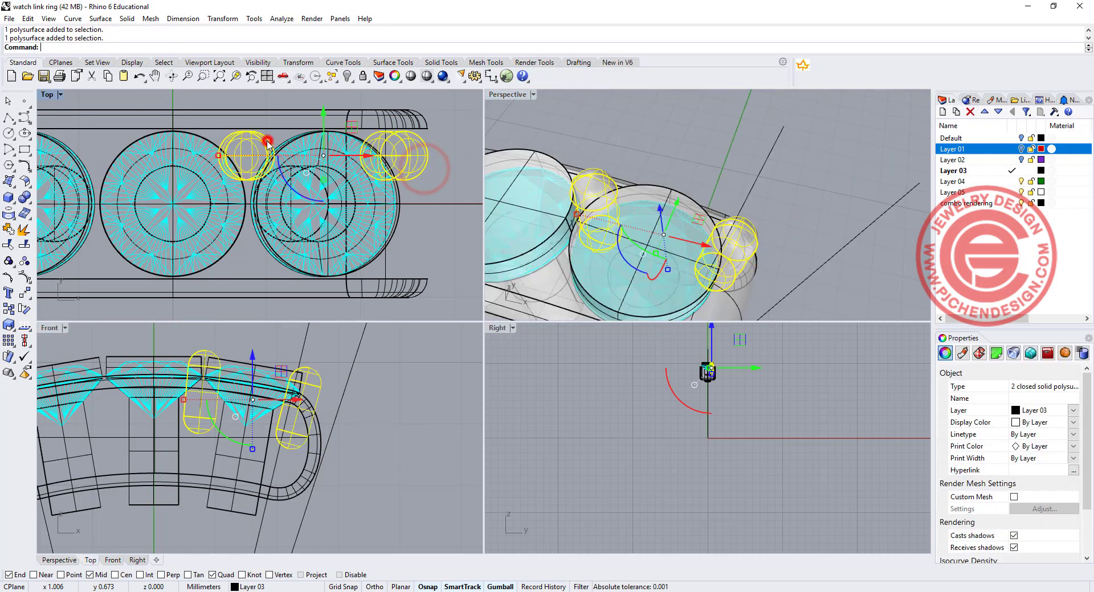
click(22, 295)
click(120, 300)
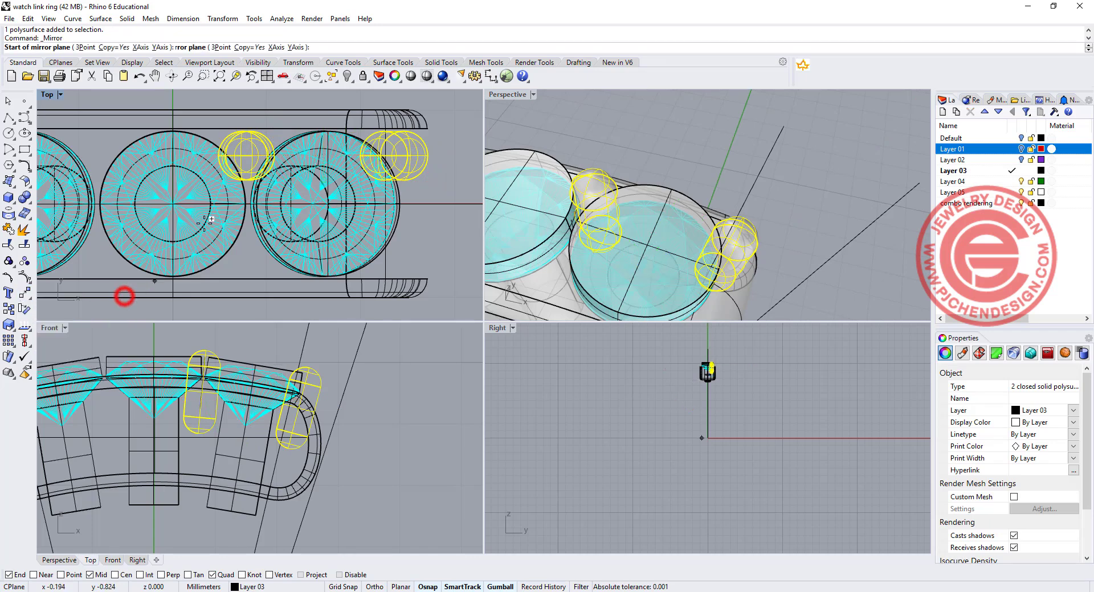
text(0)
key(Return)
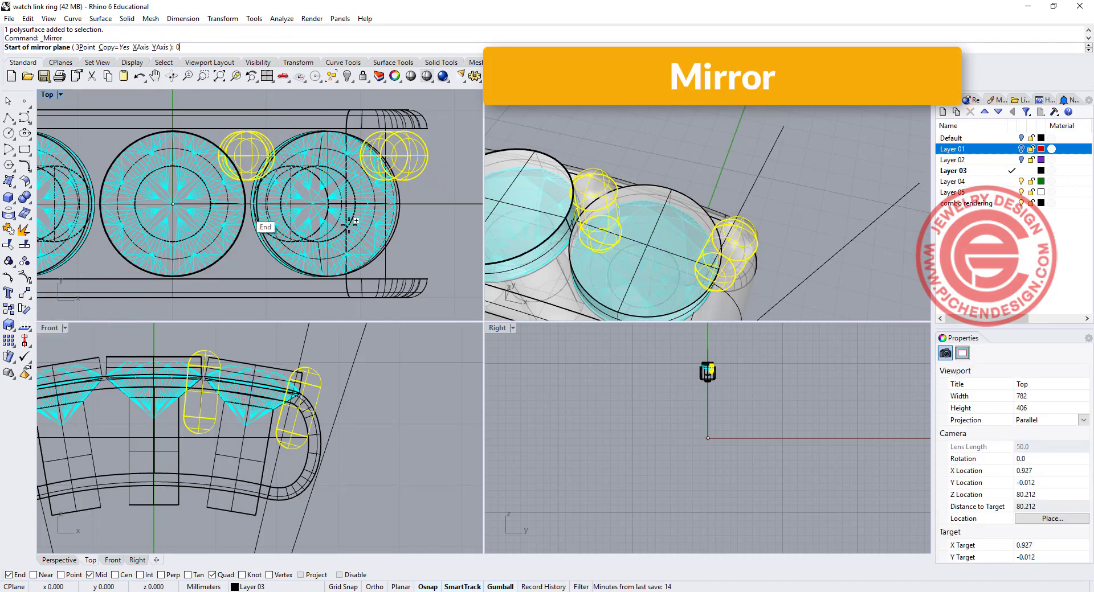
click(433, 224)
Mirror all four prongs across the vertical axis through the origin to the other half of the link.
shift+click(416, 245)
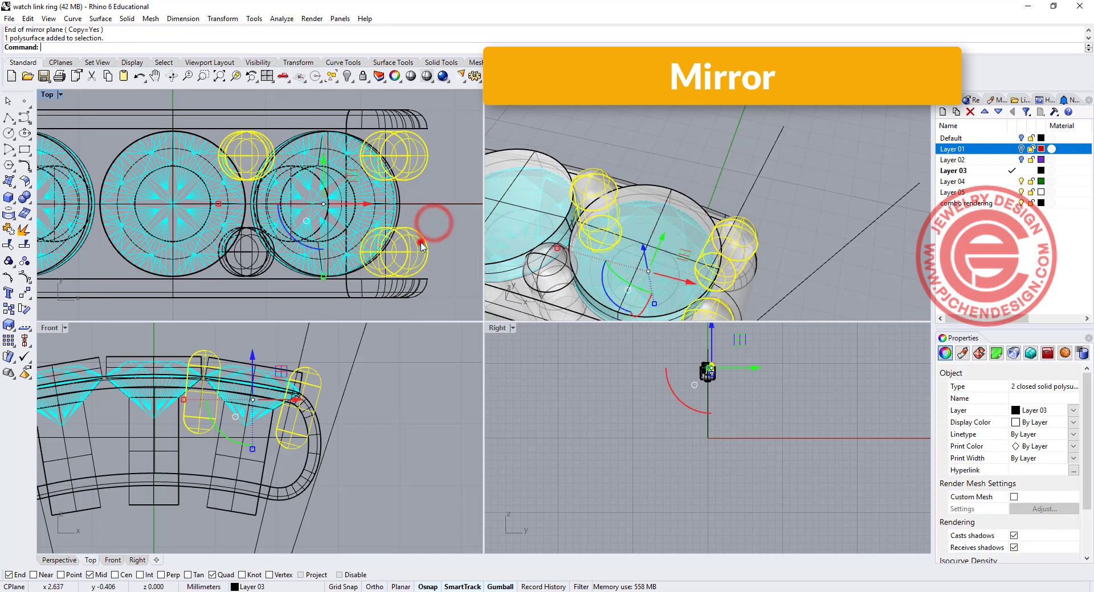
shift+click(265, 265)
scroll(175, 218, down, 3)
key(Return)
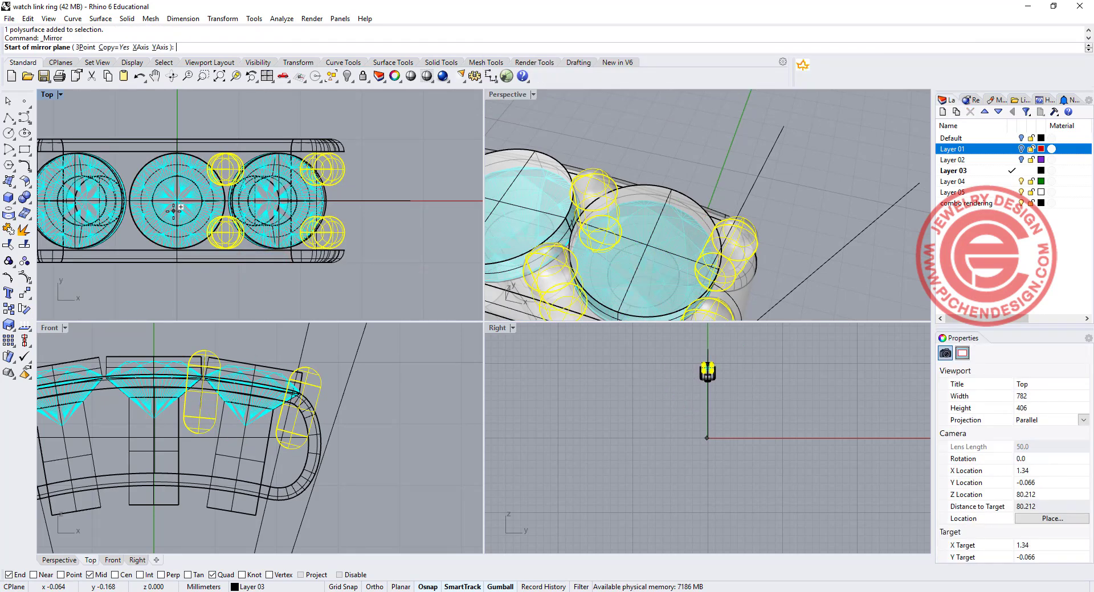
text(0)
key(Return)
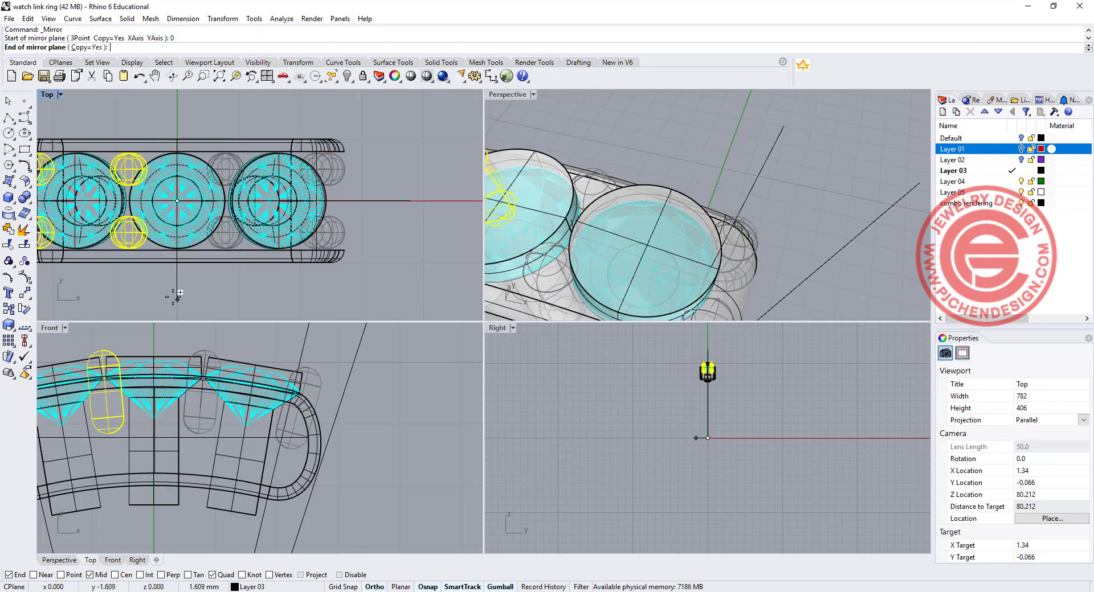
click(172, 297)
click(267, 304)
Duplicate the link body in place with copy and paste, and hide one of the two copies.
scroll(607, 236, down, 8)
right_drag(607, 237, 695, 220)
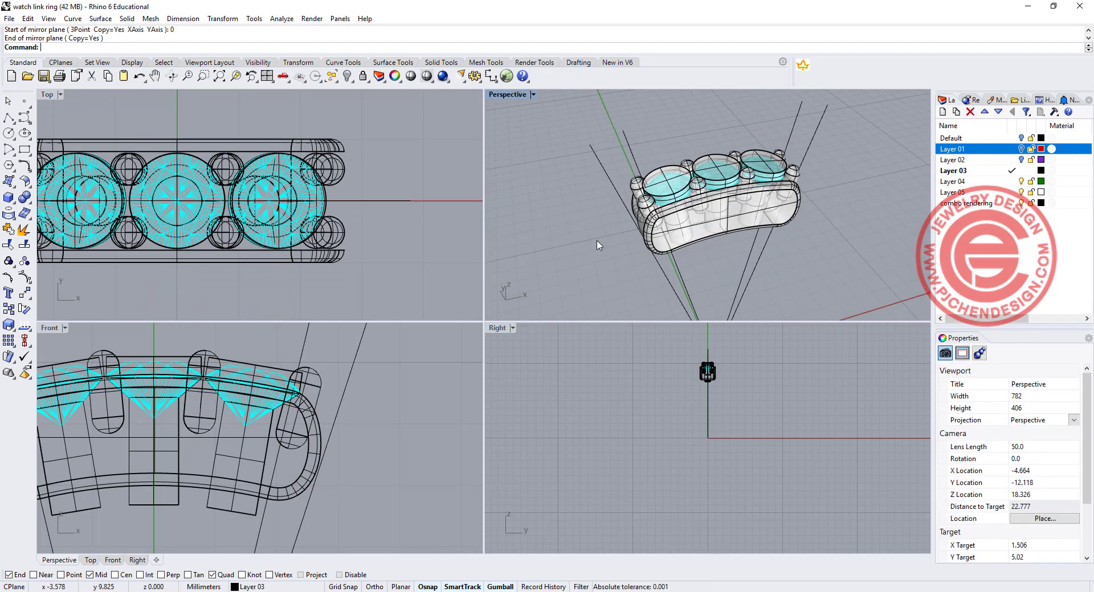
click(262, 259)
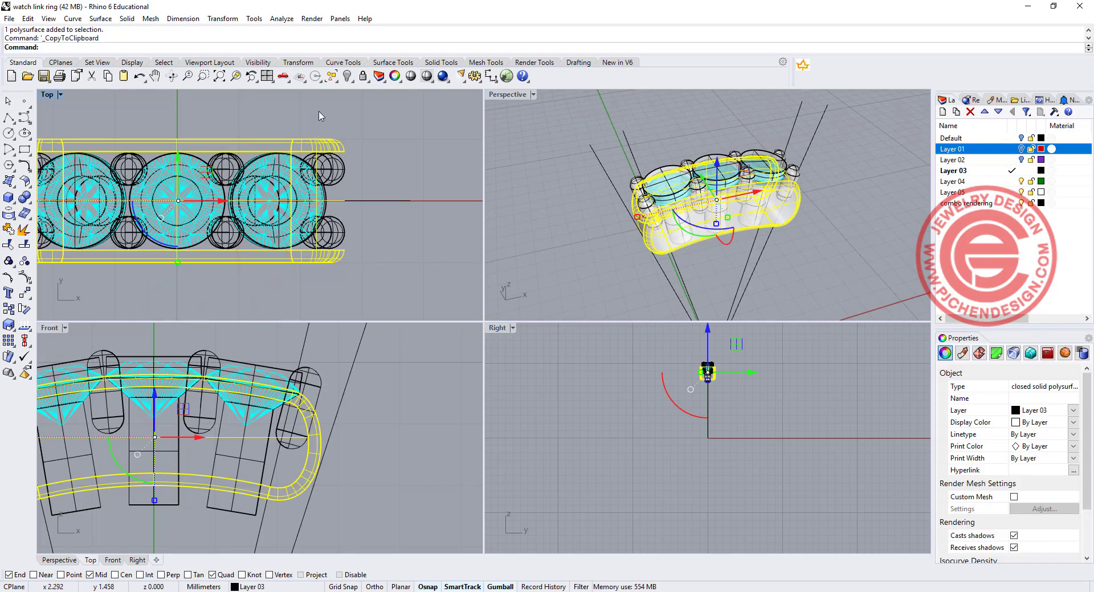
click(347, 76)
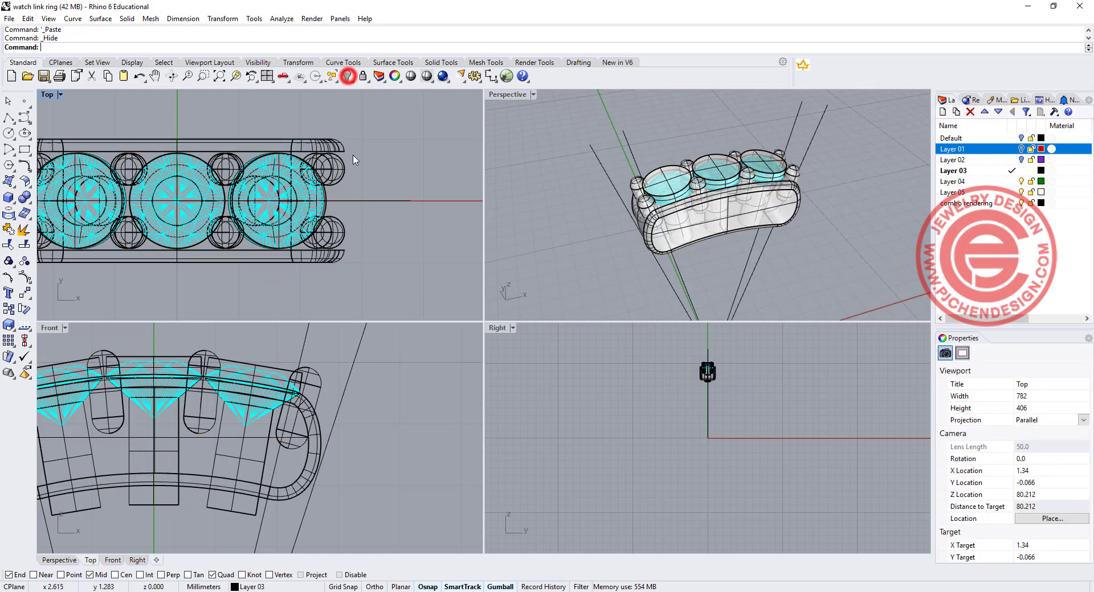
Subtract the three stone cutters from the visible link body with Boolean Difference.
click(326, 147)
click(395, 221)
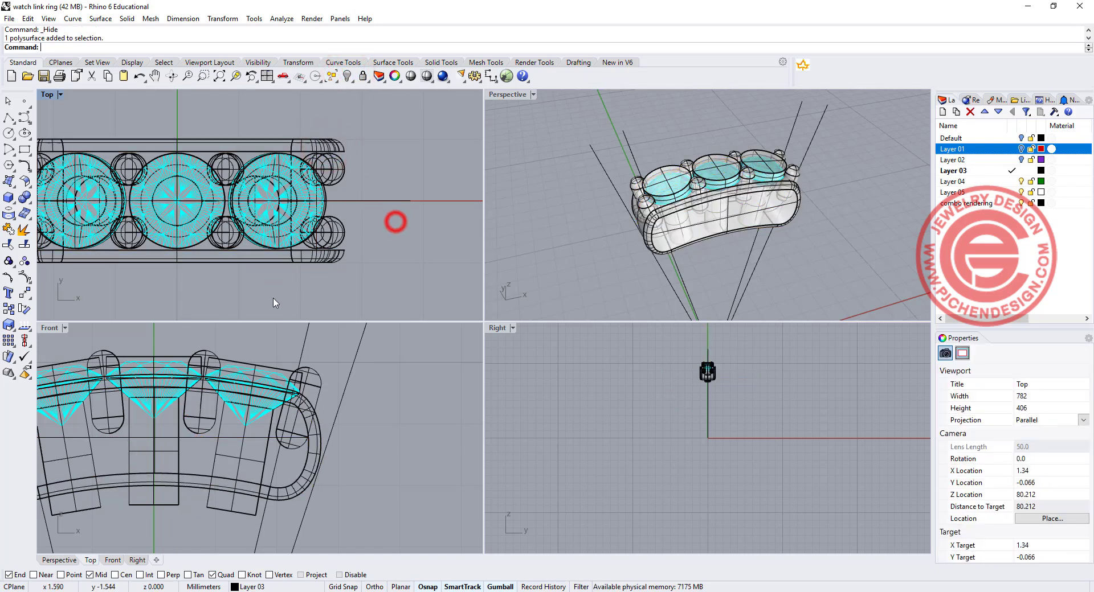
right_drag(230, 384, 287, 384)
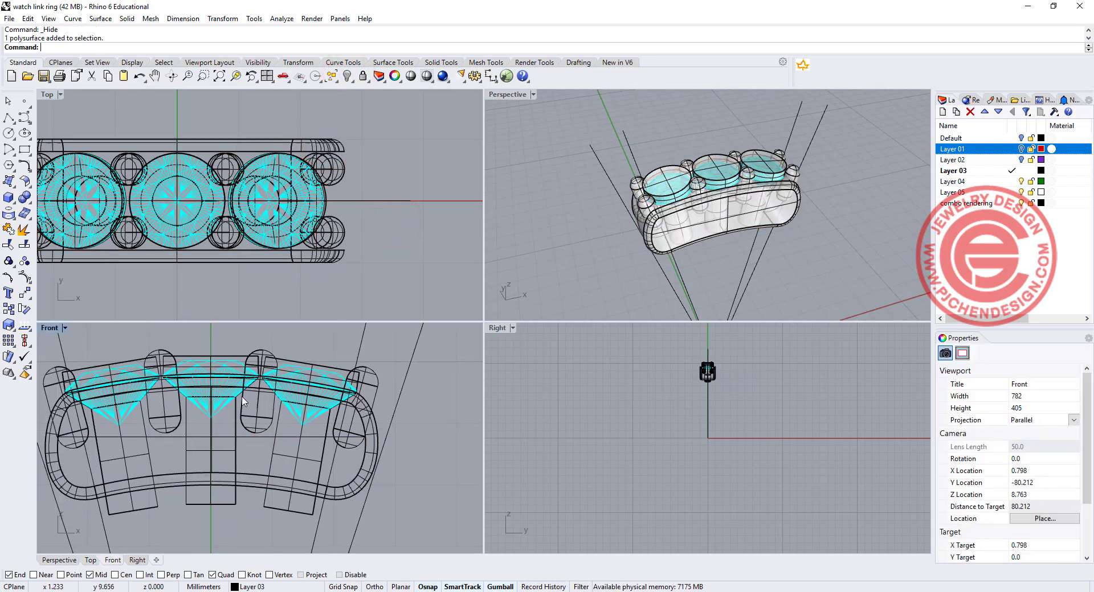
double_click(51, 330)
scroll(317, 268, down, 5)
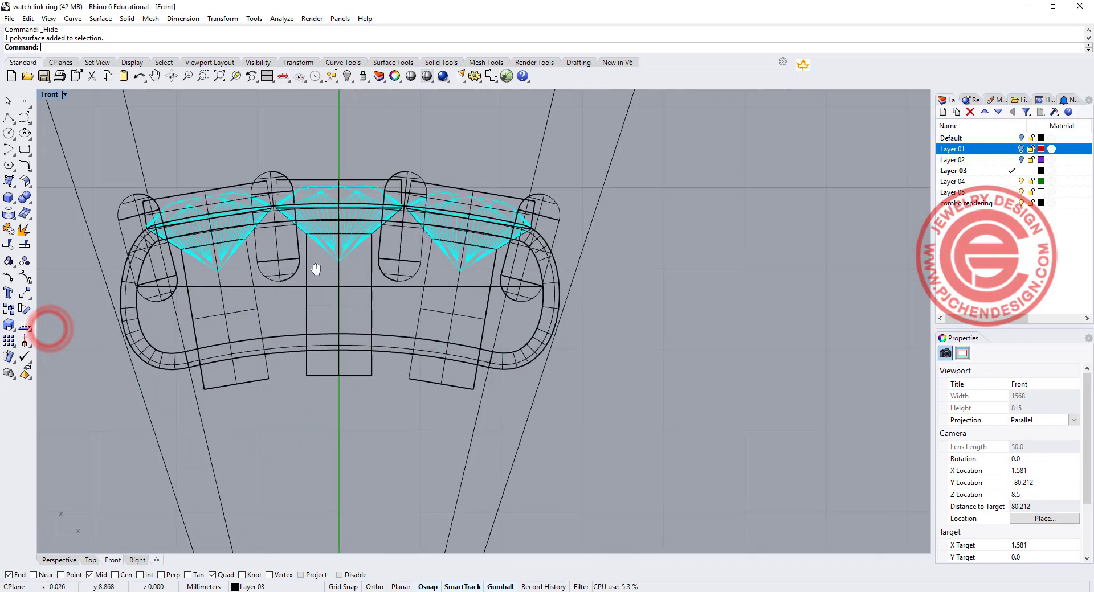
click(25, 199)
click(57, 204)
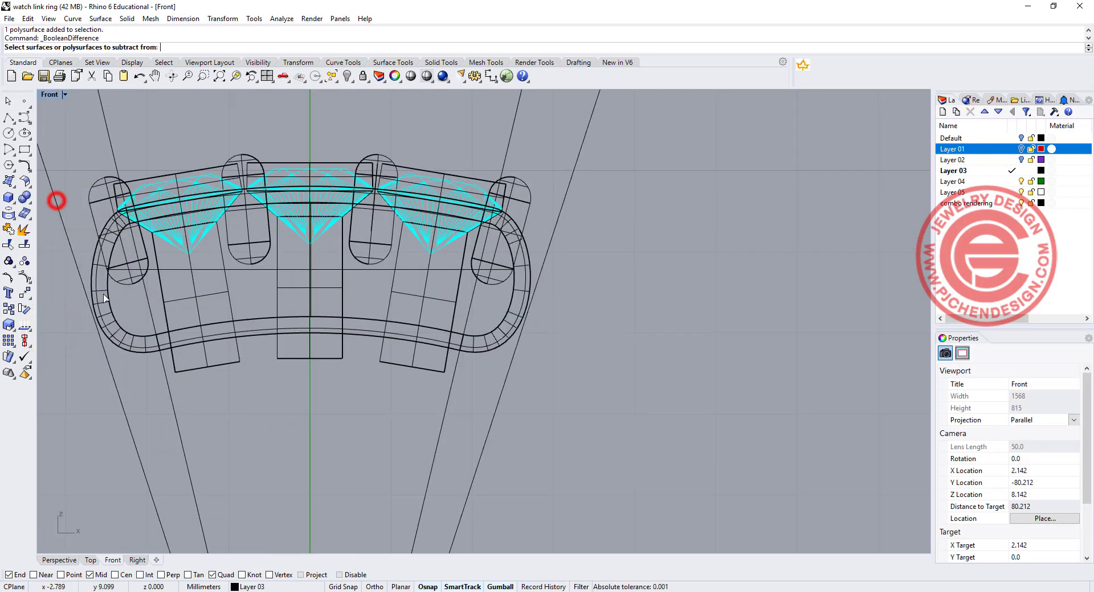
click(124, 335)
key(Return)
click(179, 303)
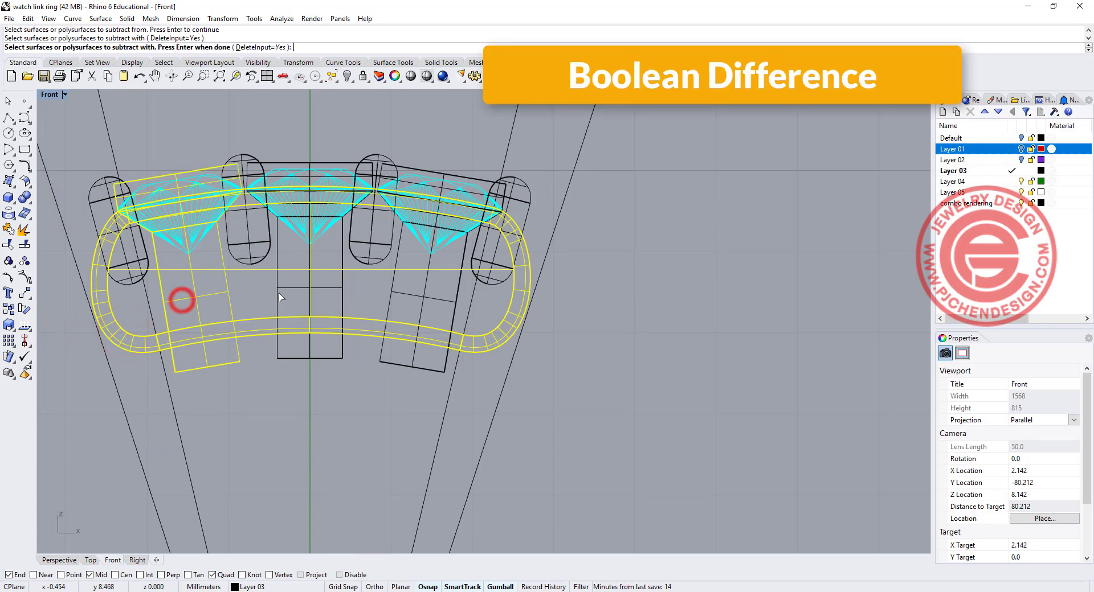
click(285, 290)
click(413, 298)
key(Return)
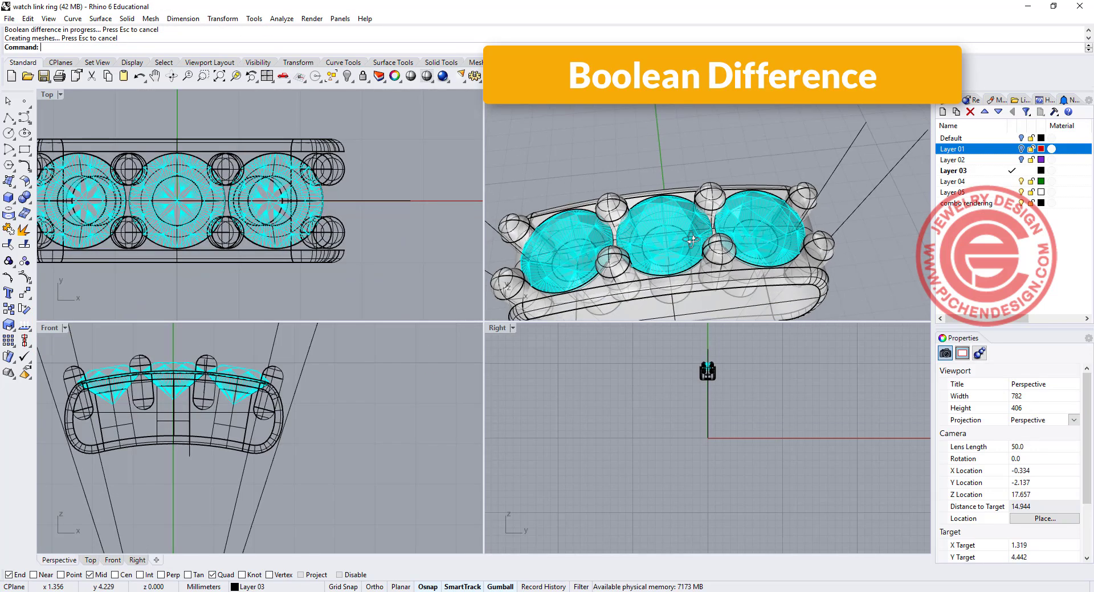
Merge the eight prongs with the cut link body using Boolean Union.
right_drag(693, 240, 713, 233)
scroll(248, 222, down, 2)
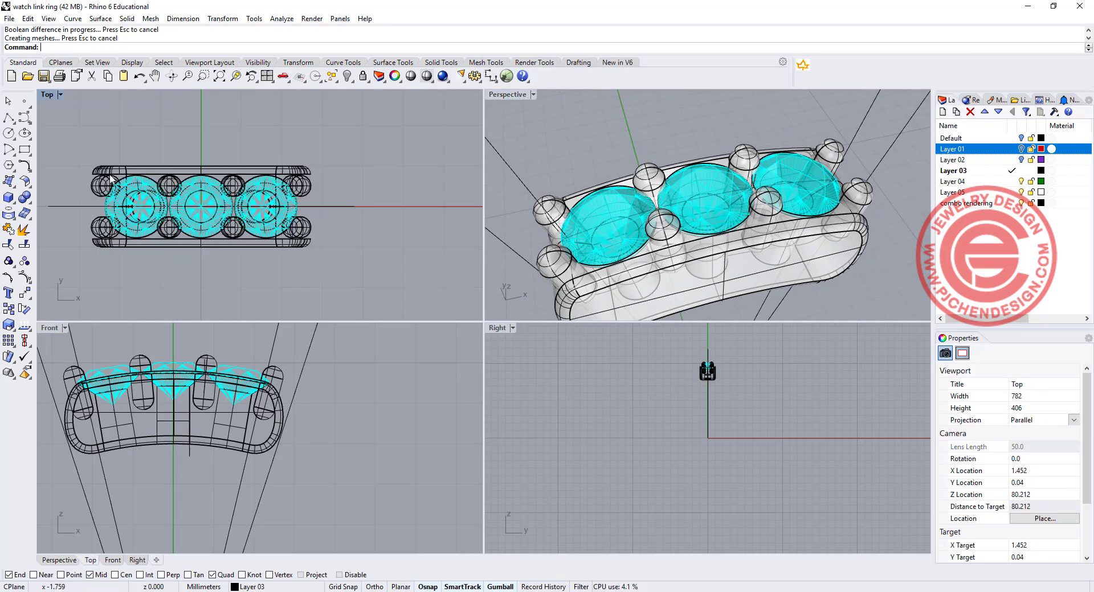
drag(71, 154, 348, 283)
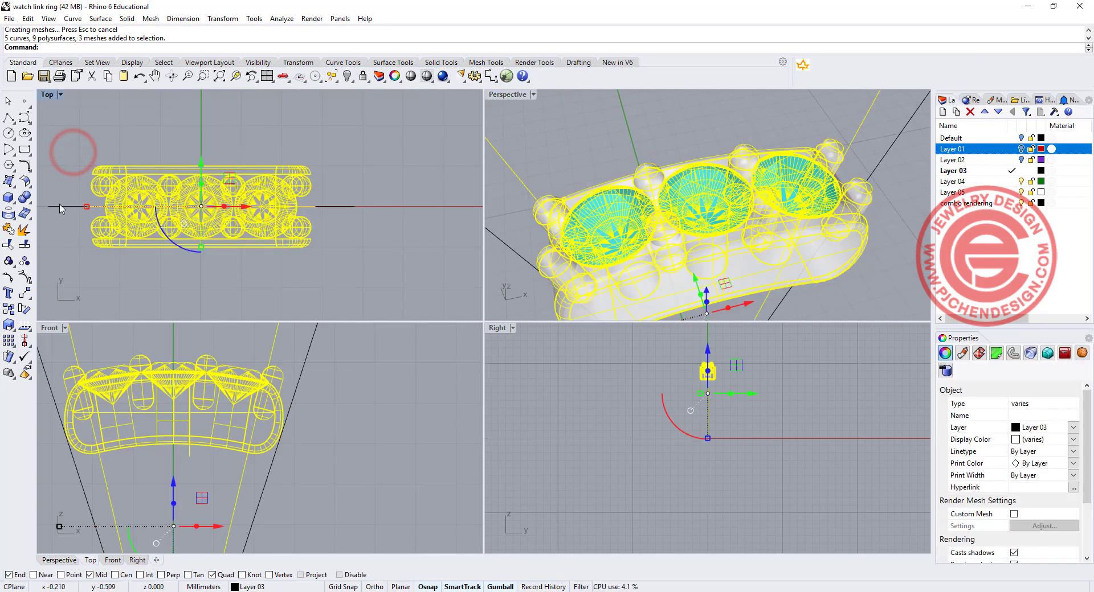
click(24, 198)
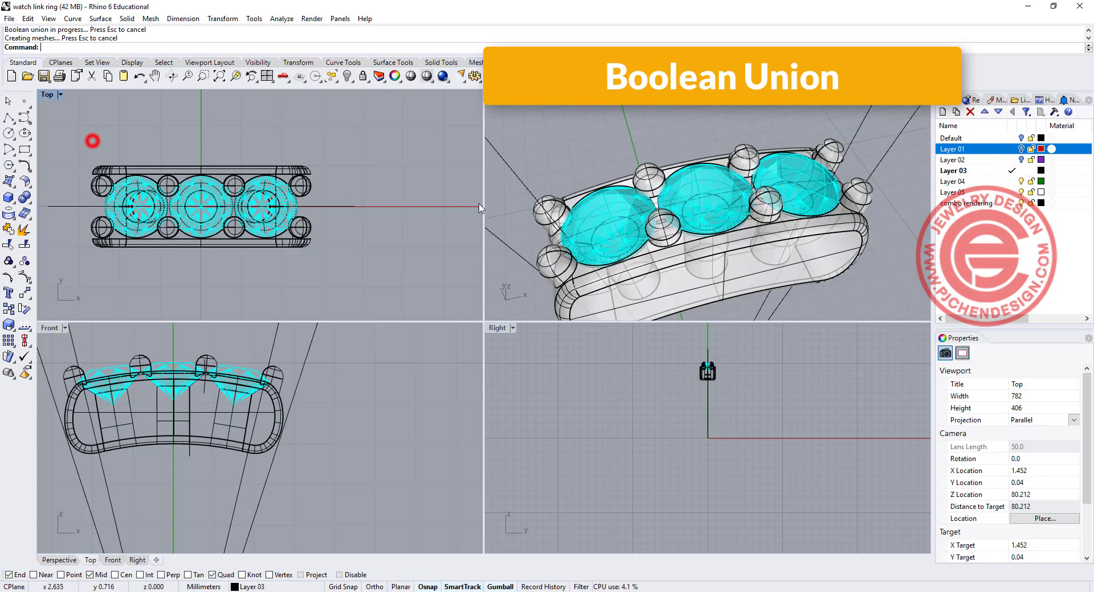
Polar array the merged prong link around the origin in the Front view, with 10 items over 360 degrees.
click(650, 289)
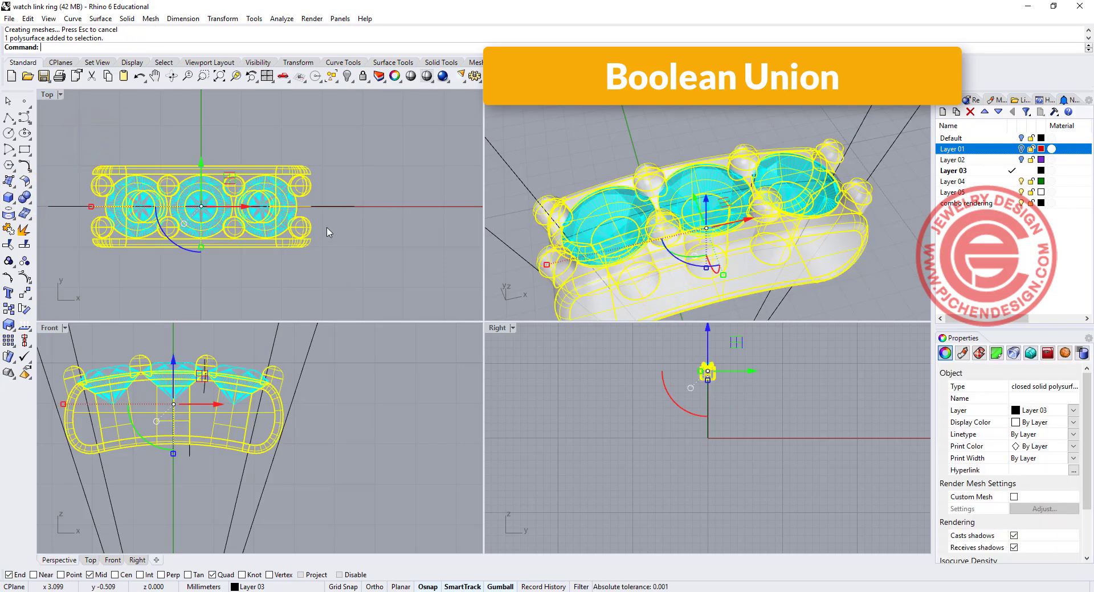
scroll(263, 262, down, 5)
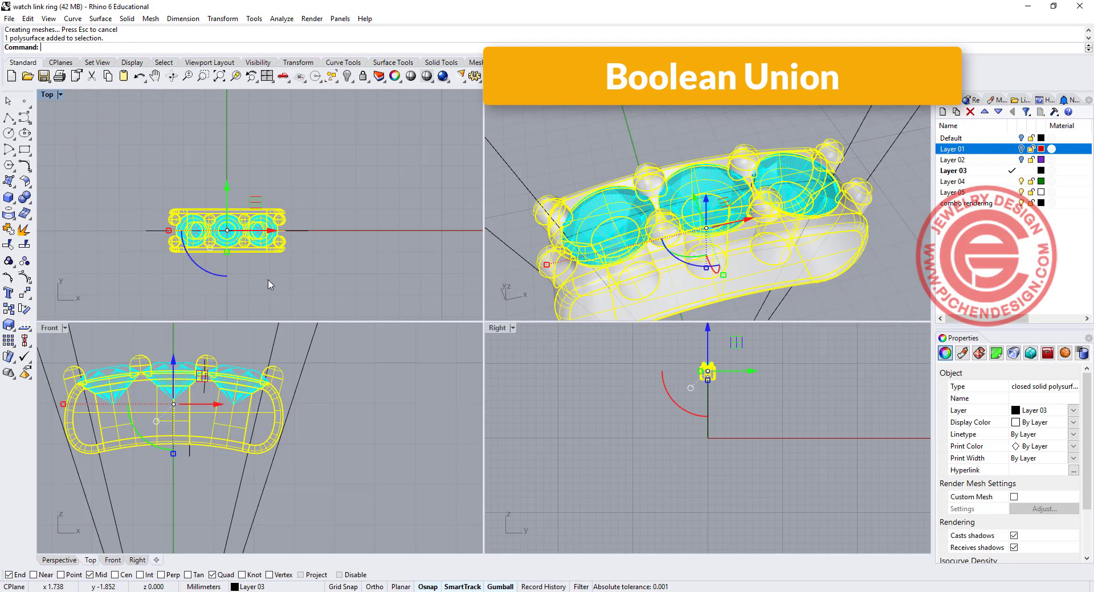
scroll(189, 463, down, 5)
scroll(188, 459, down, 2)
right_drag(189, 463, 197, 405)
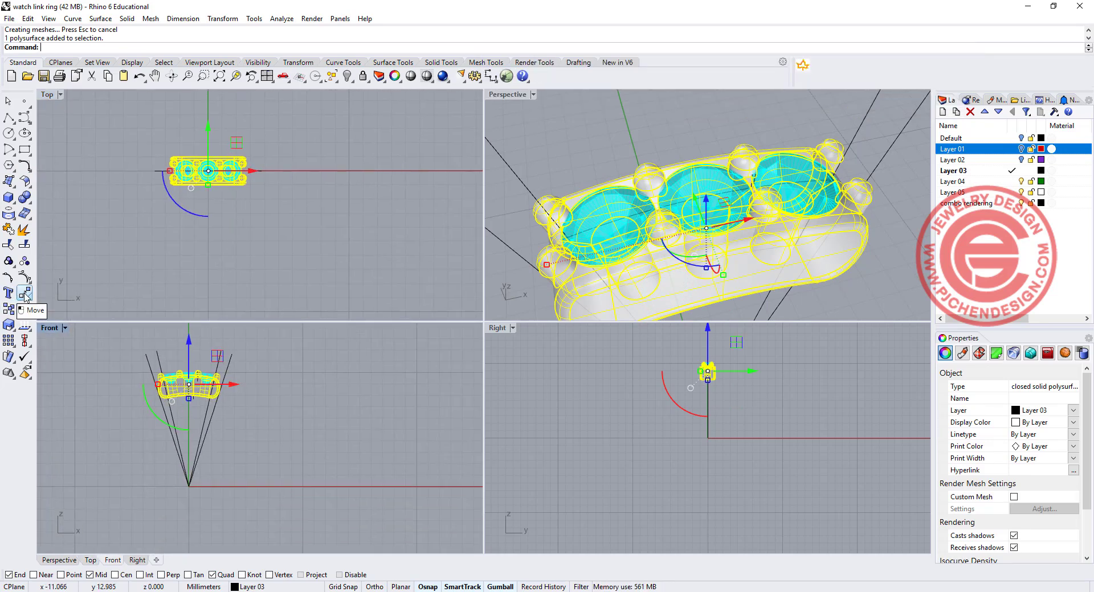
click(8, 340)
text(0)
key(Return)
key(Return)
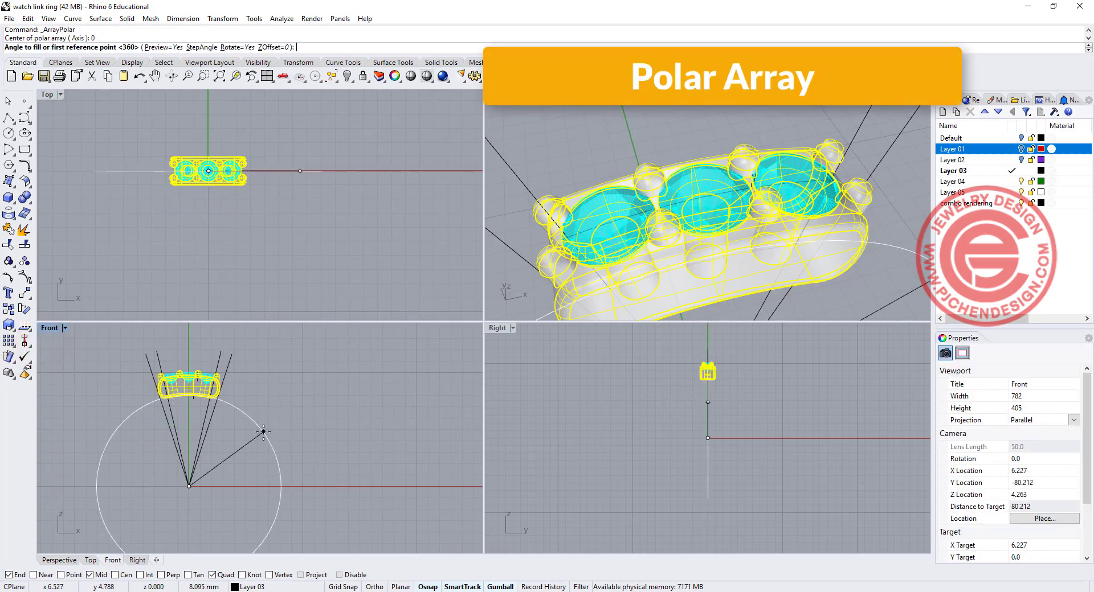
key(Return)
key(Return)
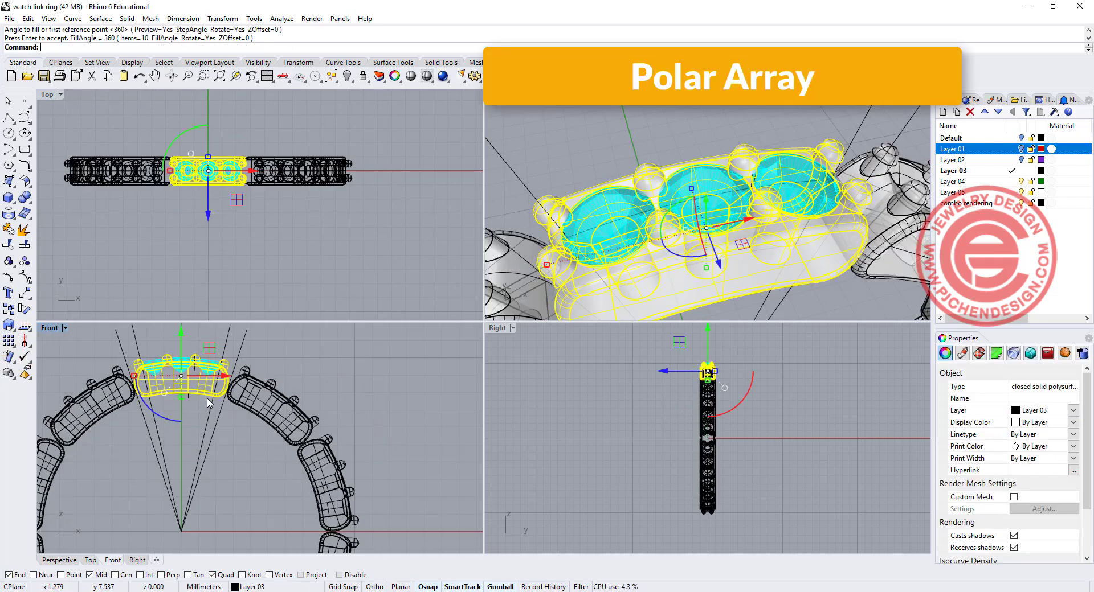
Unhide the plain link body and move it along the Y axis until it sits beside the prong link row.
scroll(214, 383, up, 2)
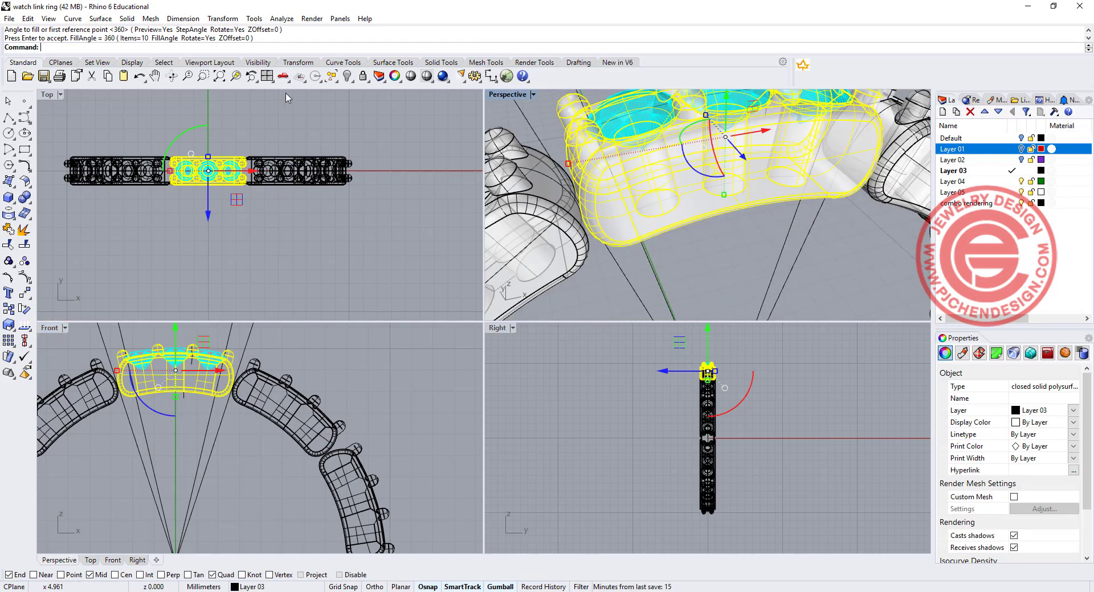
click(347, 76)
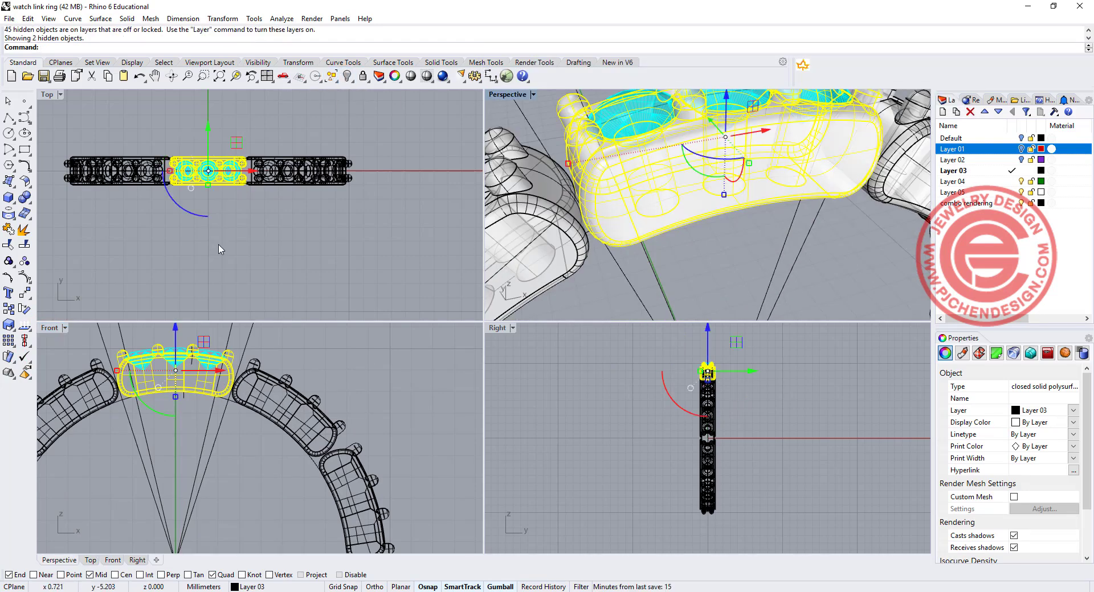
click(235, 208)
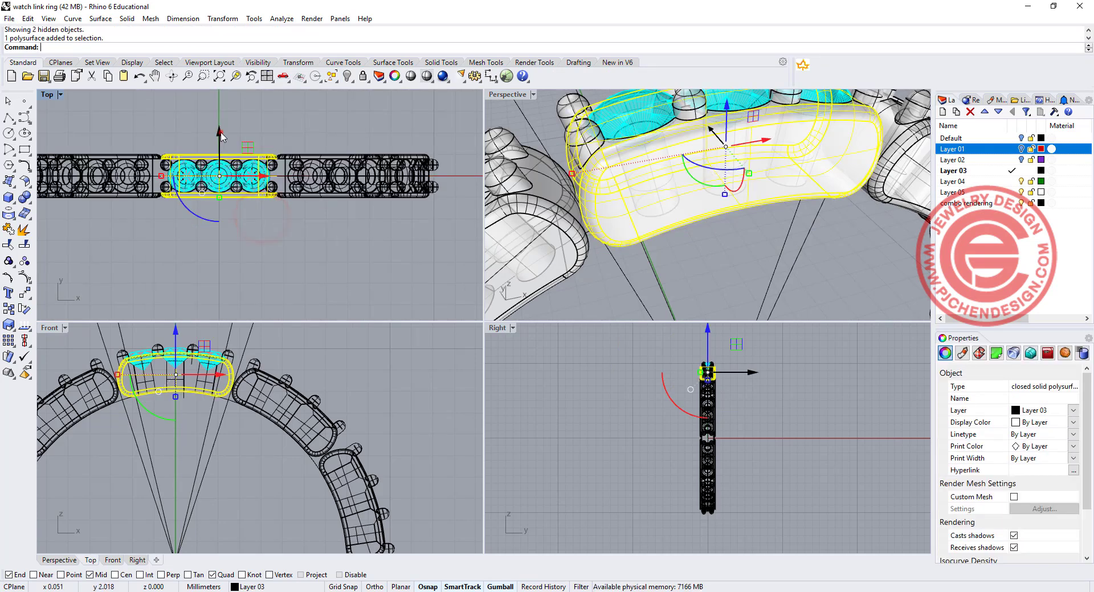
drag(219, 133, 220, 179)
scroll(262, 198, up, 3)
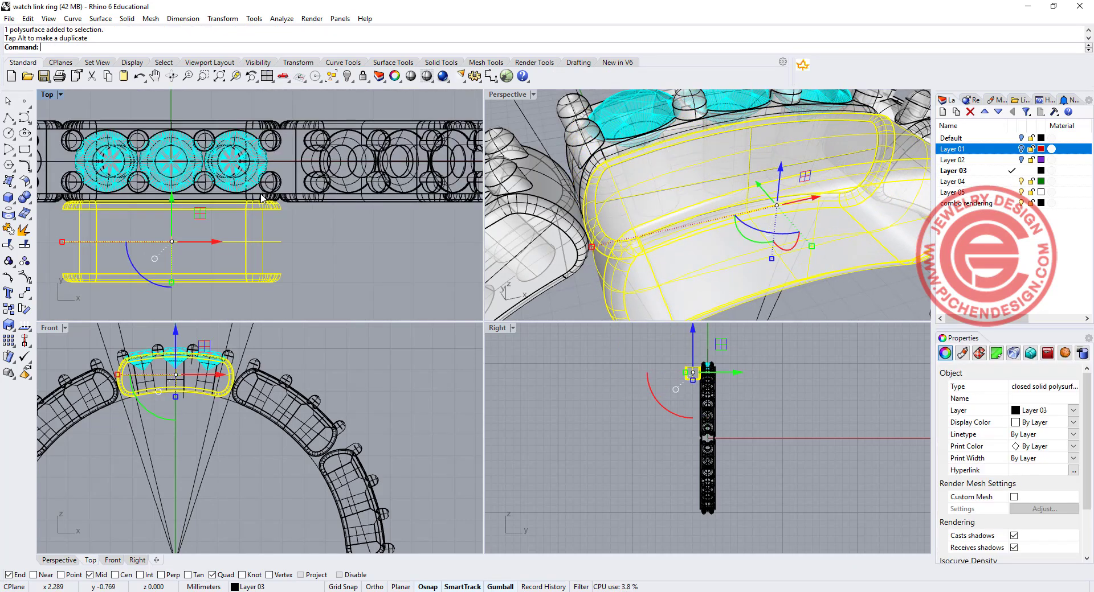
scroll(259, 200, up, 3)
scroll(160, 219, down, 4)
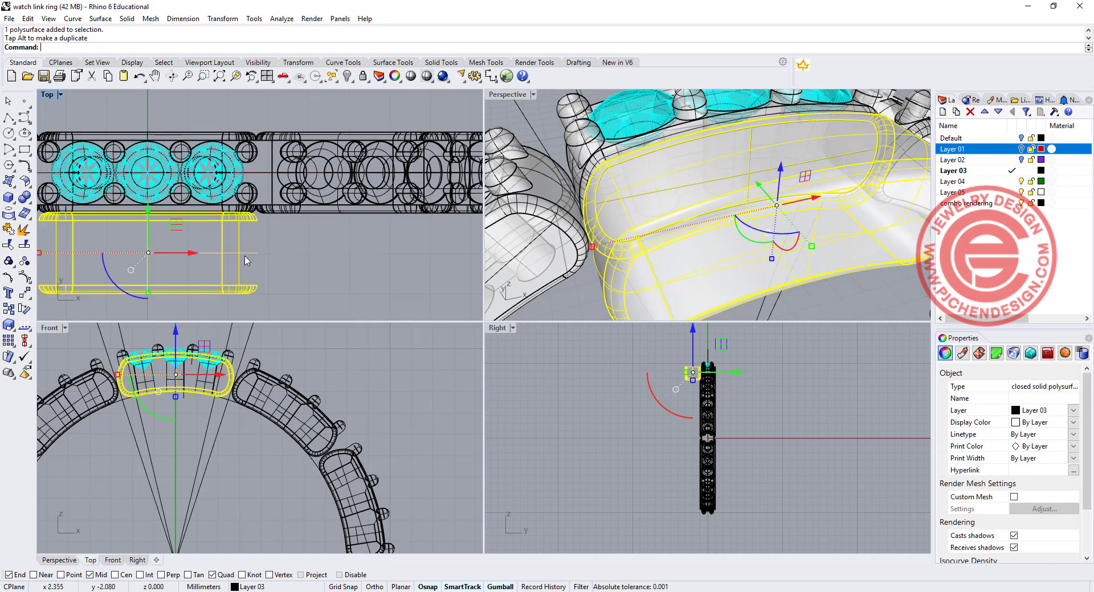
scroll(250, 253, down, 4)
Polar array the plain link around the origin in the Front view, with 10 items over 360 degrees.
click(233, 270)
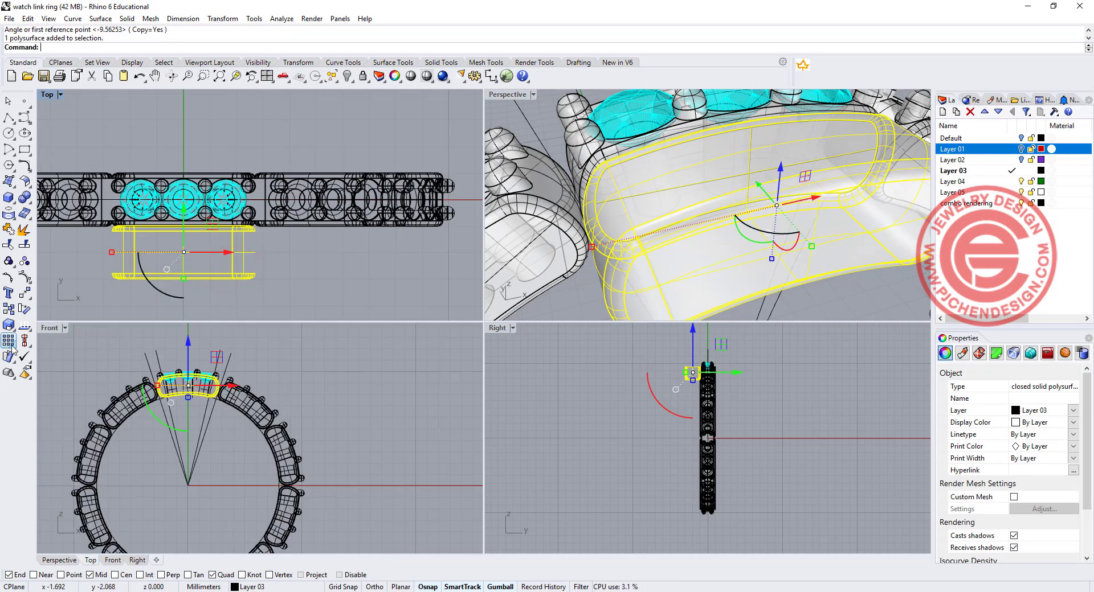
click(15, 346)
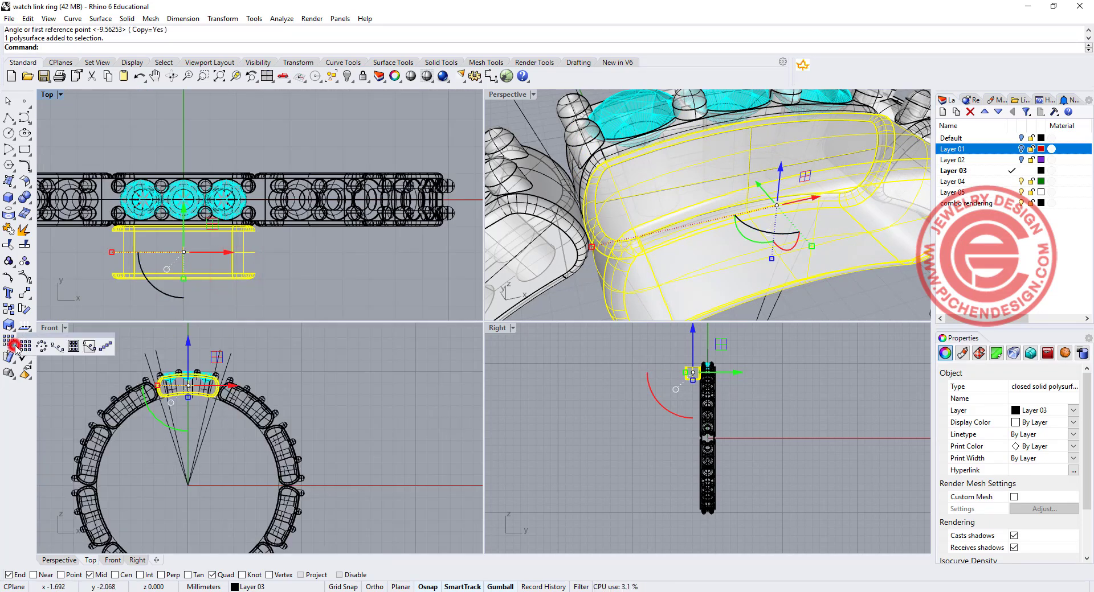
click(41, 346)
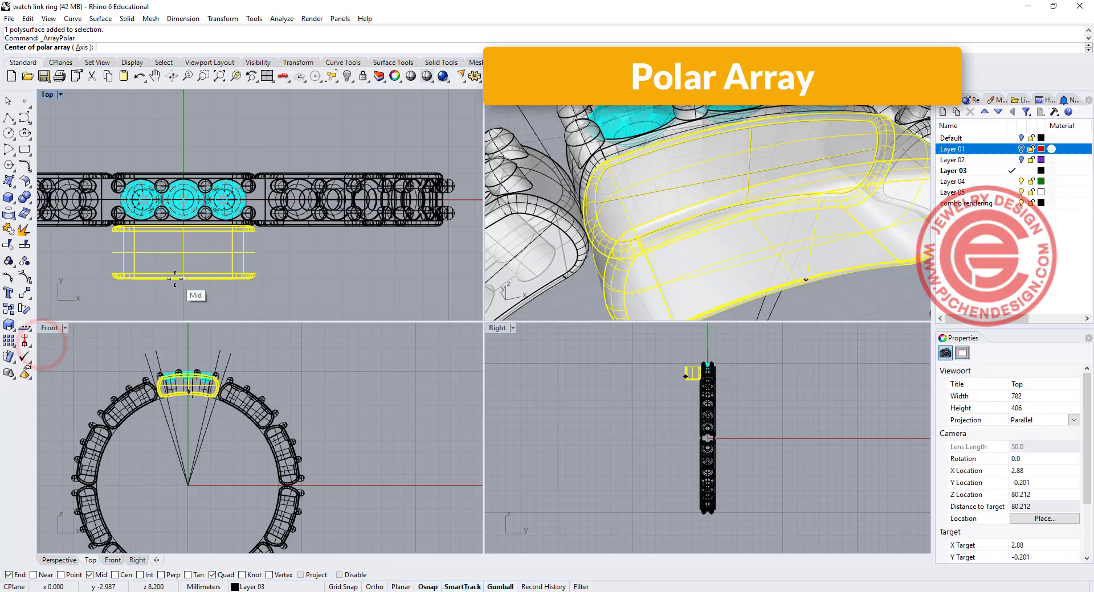
click(188, 485)
key(Return)
key(Return)
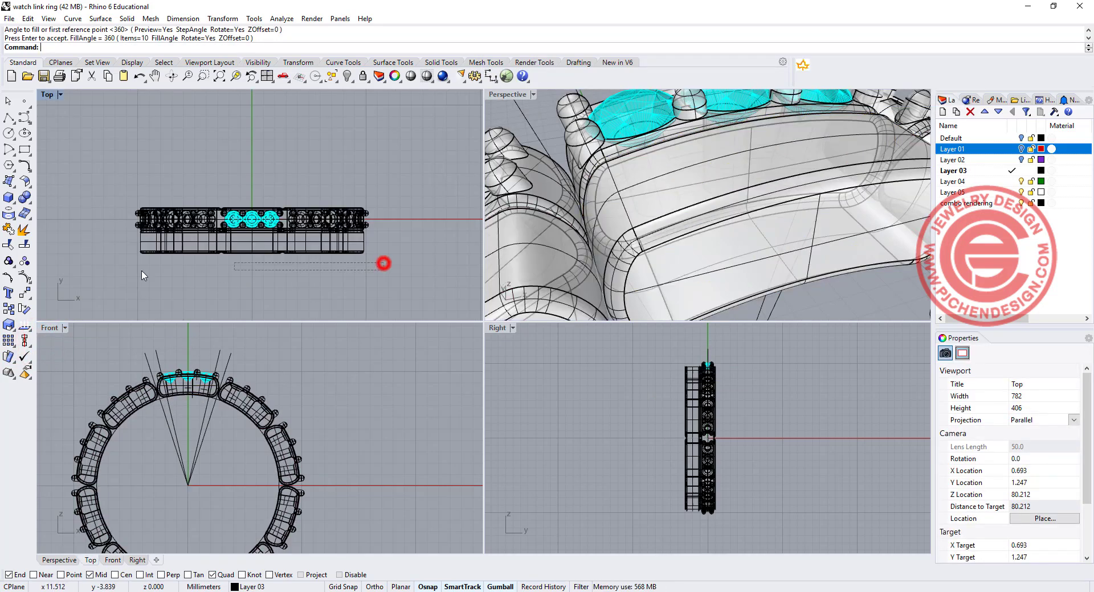
Rotate all ten plain links by 18 degrees about the ring centre in the Front view to stagger them against the prong links.
drag(127, 250, 126, 254)
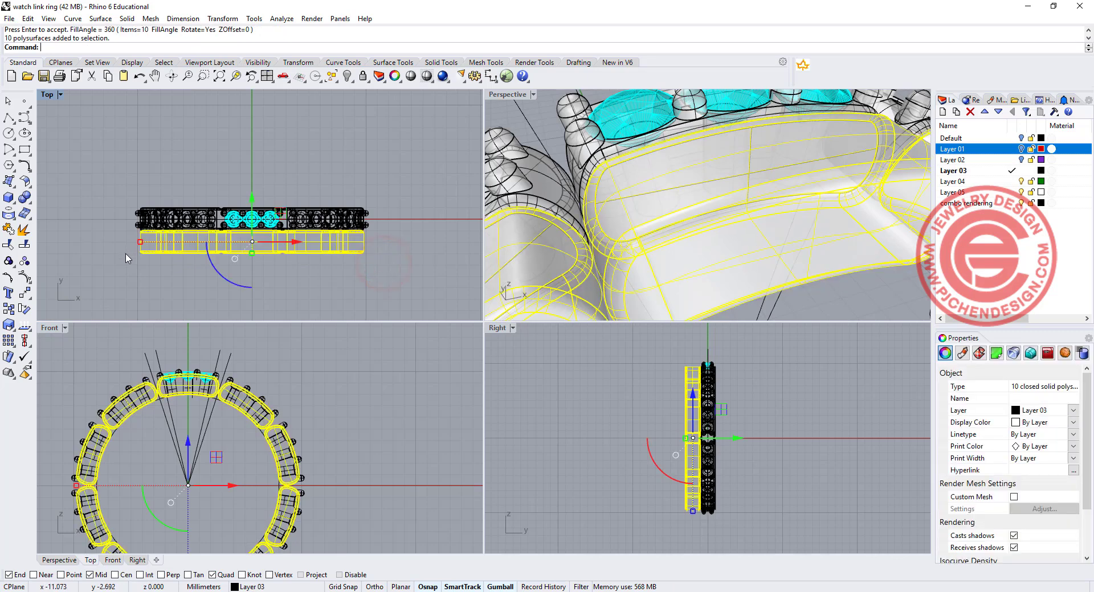
click(146, 505)
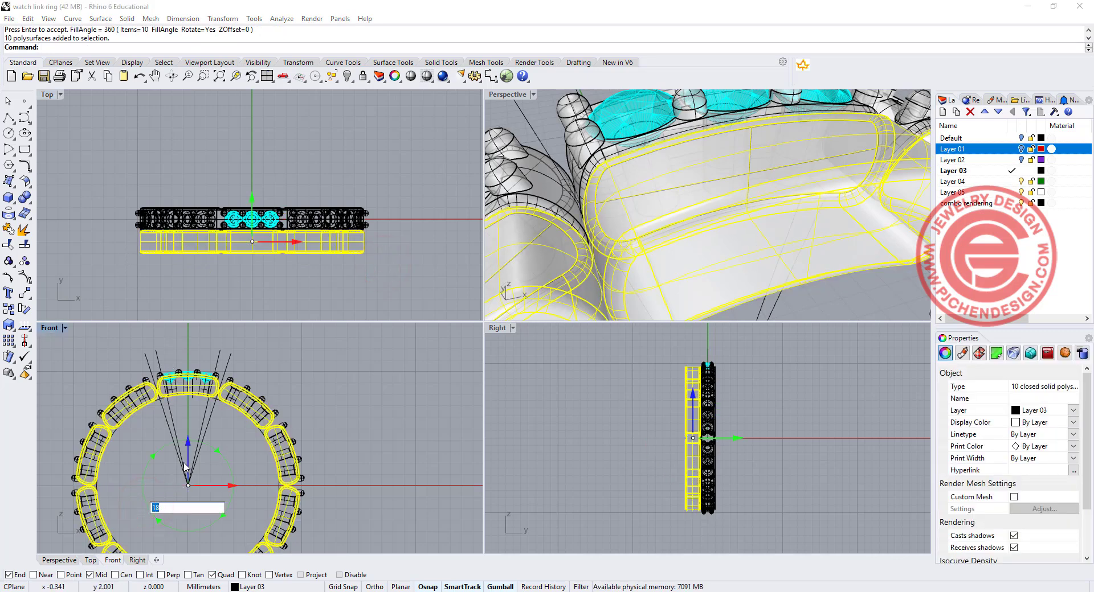
key(Return)
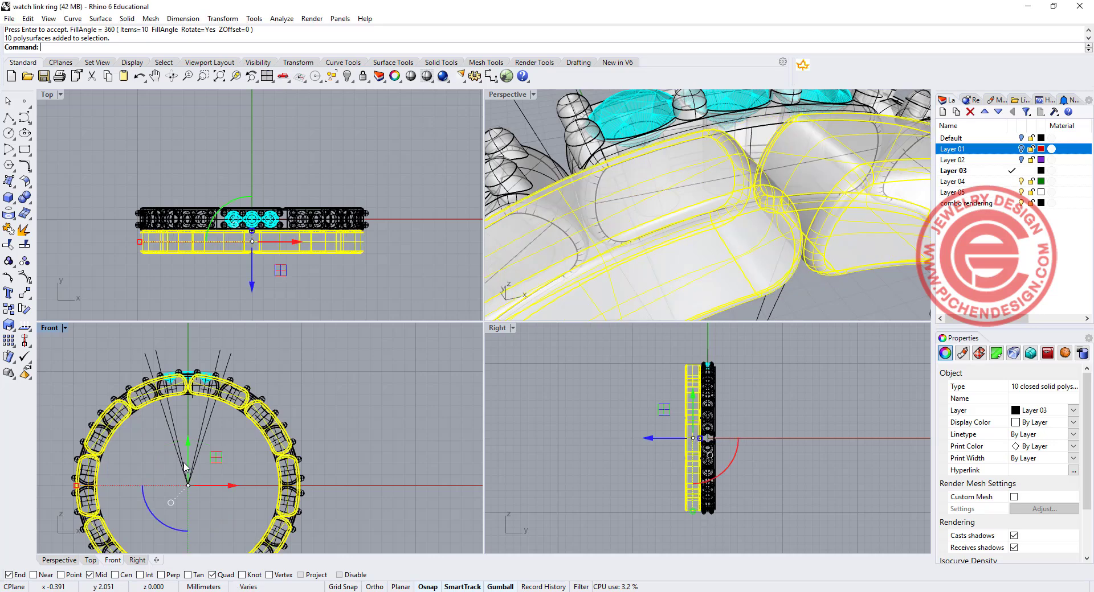
key(Return)
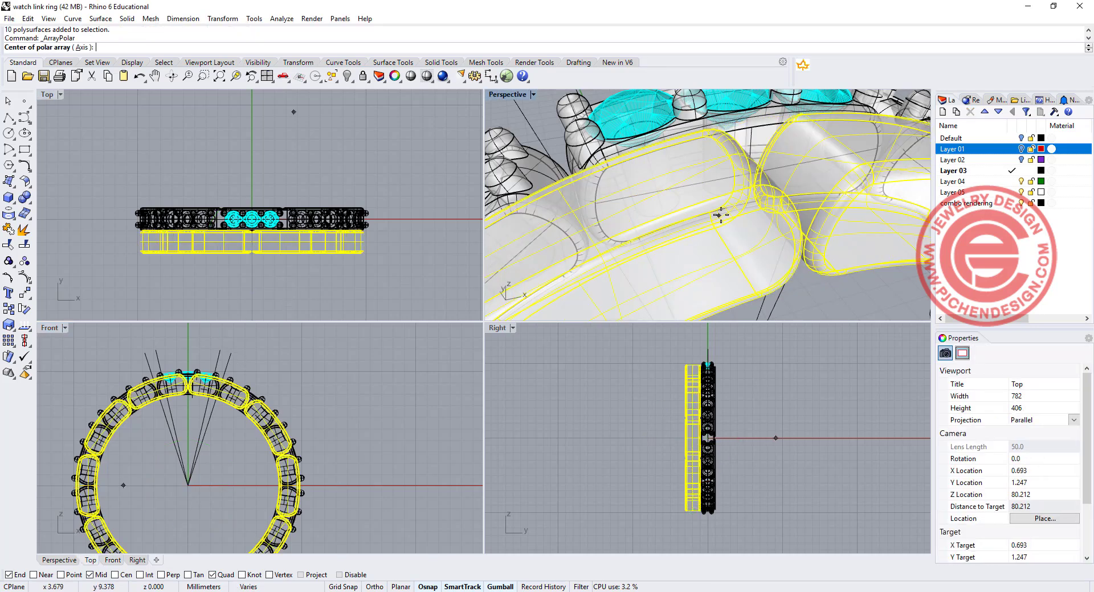
scroll(700, 208, down, 3)
text(0)
key(Return)
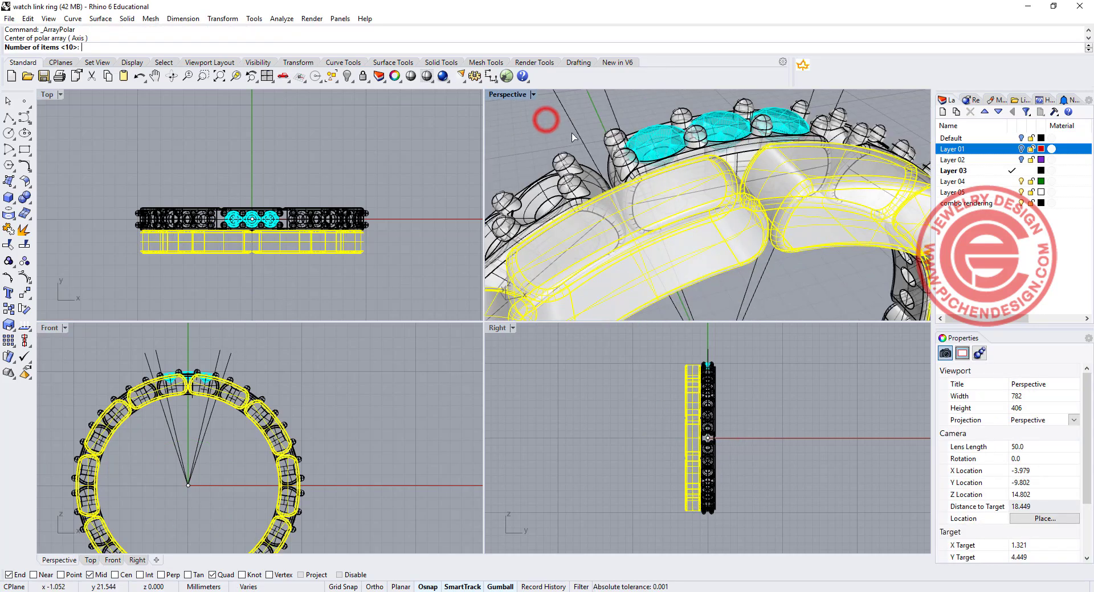
Polar array the three gemstones around the origin in the Front view, with 10 items over 360 degrees.
click(135, 366)
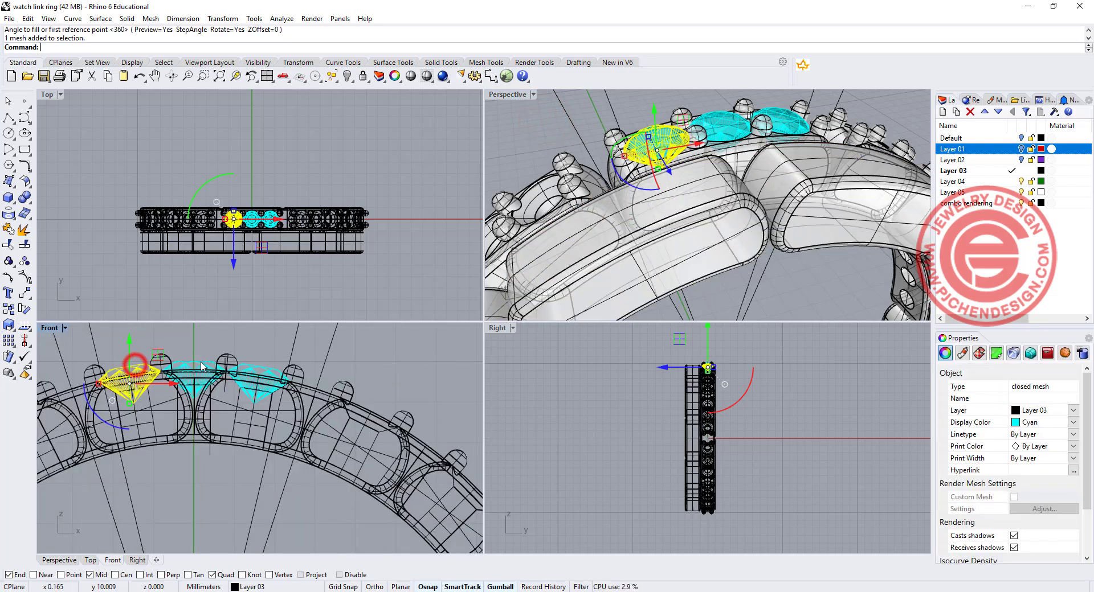
shift+click(201, 363)
shift+click(262, 369)
scroll(219, 383, down, 6)
right_drag(214, 415, 192, 401)
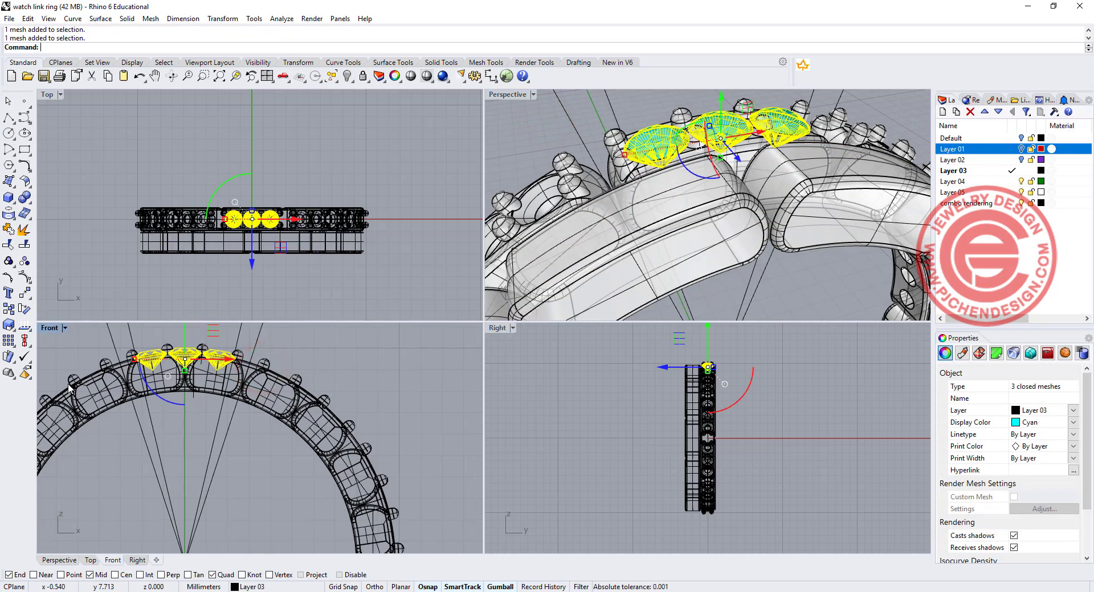
click(8, 342)
click(49, 344)
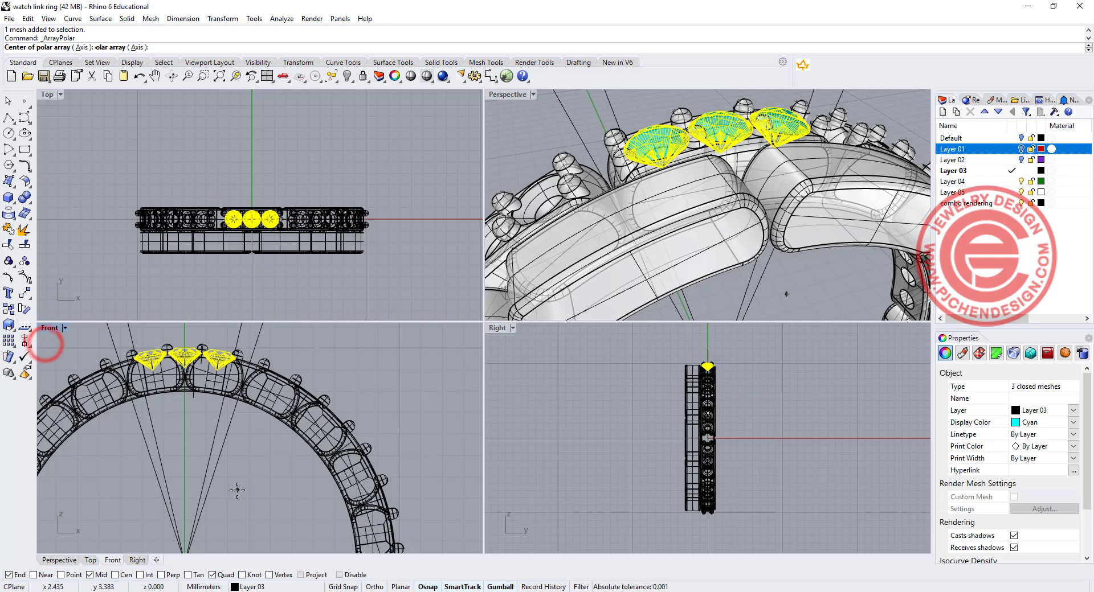
text(0)
key(Return)
right_drag(683, 183, 638, 205)
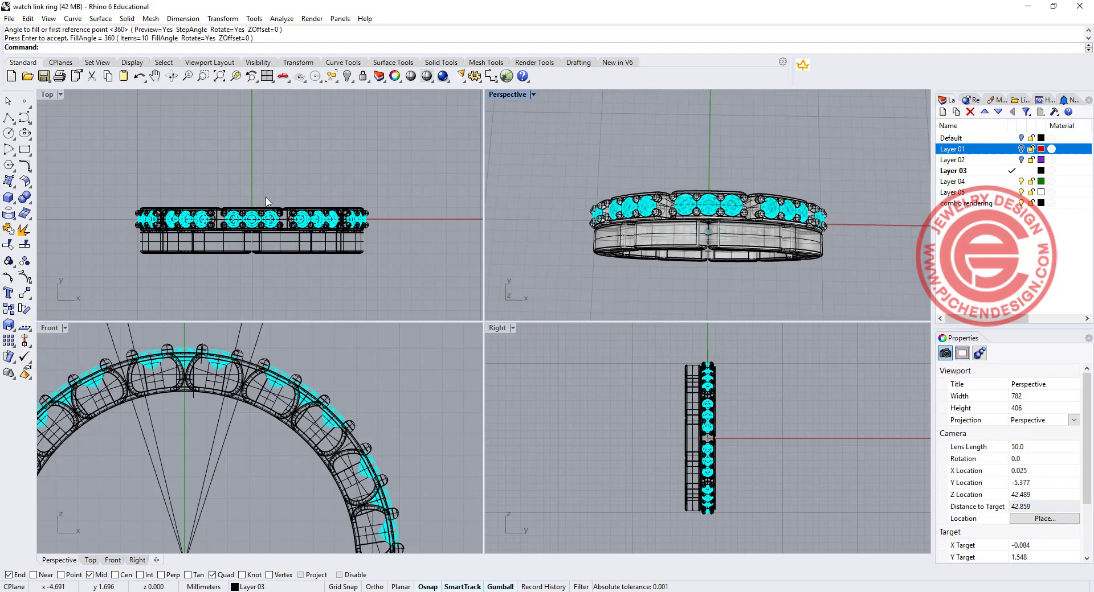
Mirror the ten plain links across the X axis through the origin in the Top view.
drag(389, 258, 112, 260)
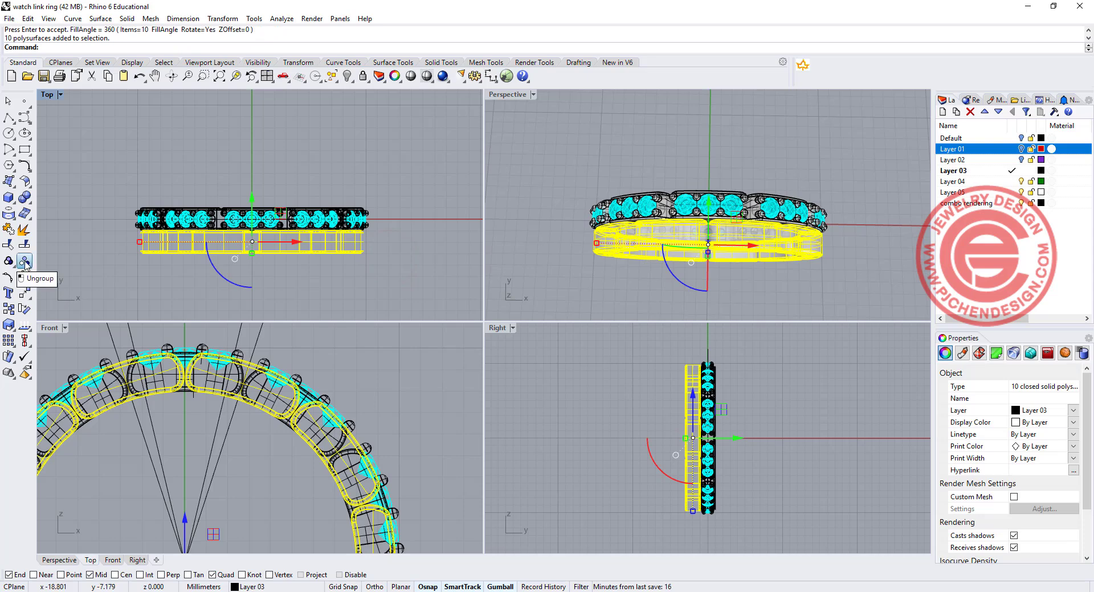
click(25, 292)
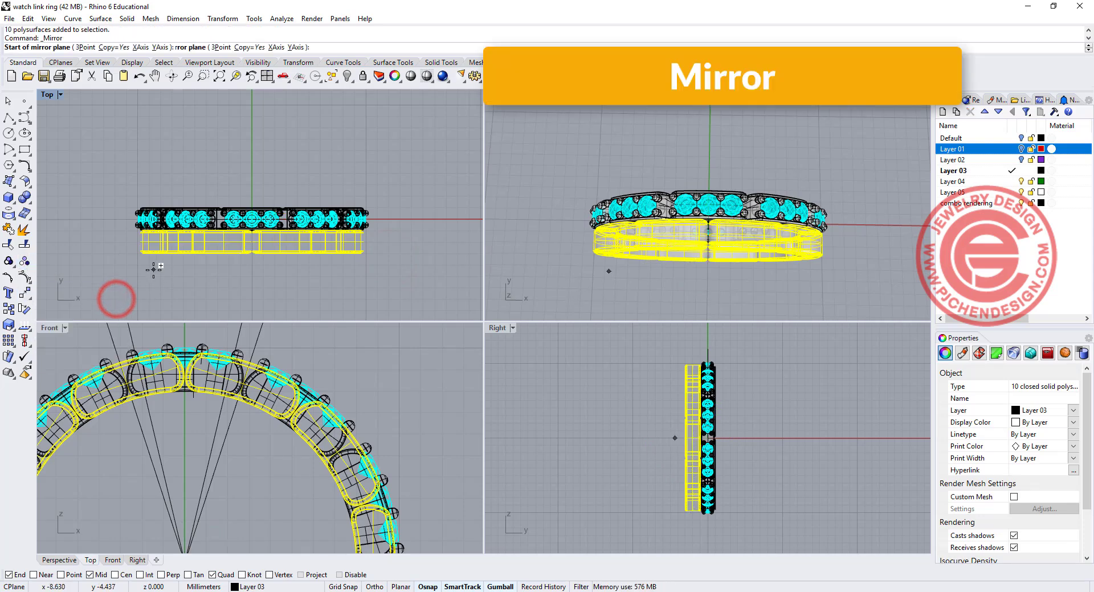
text(0)
key(Return)
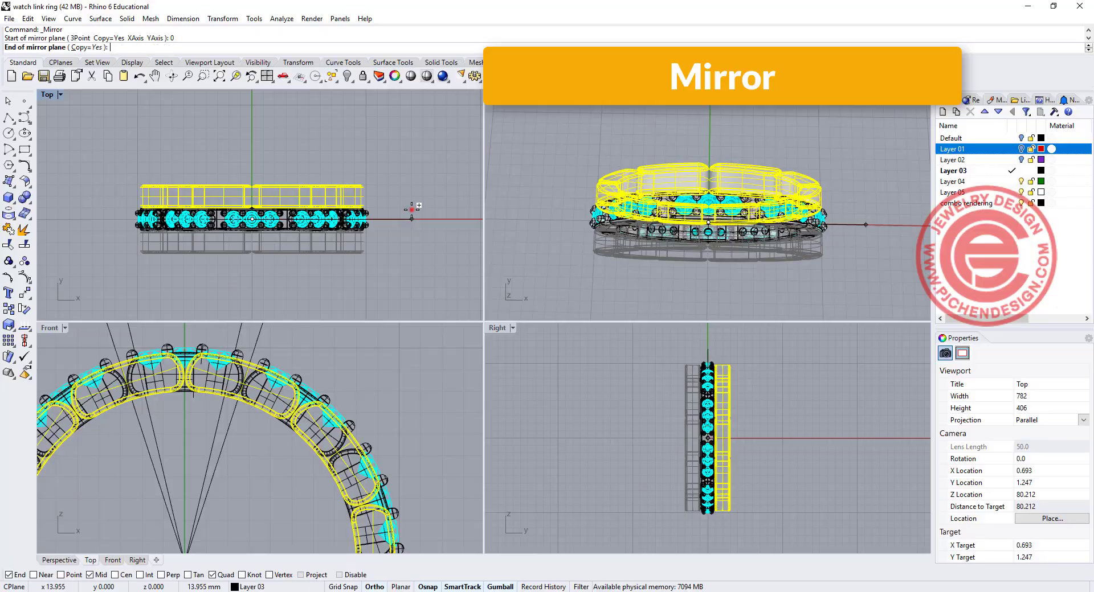
click(411, 208)
click(419, 259)
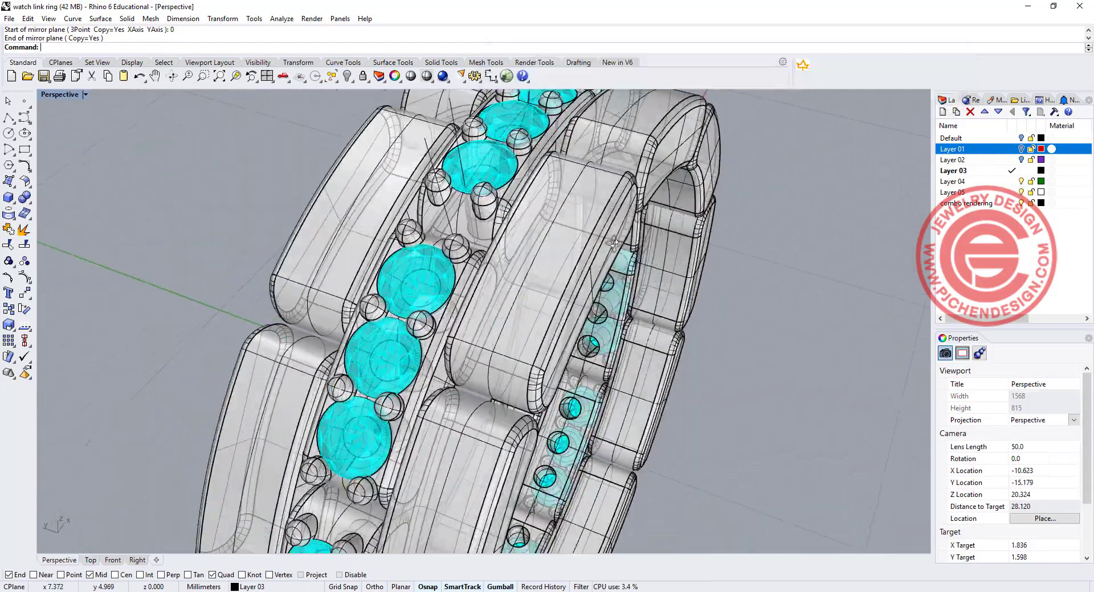
right_drag(615, 245, 487, 230)
scroll(561, 291, down, 6)
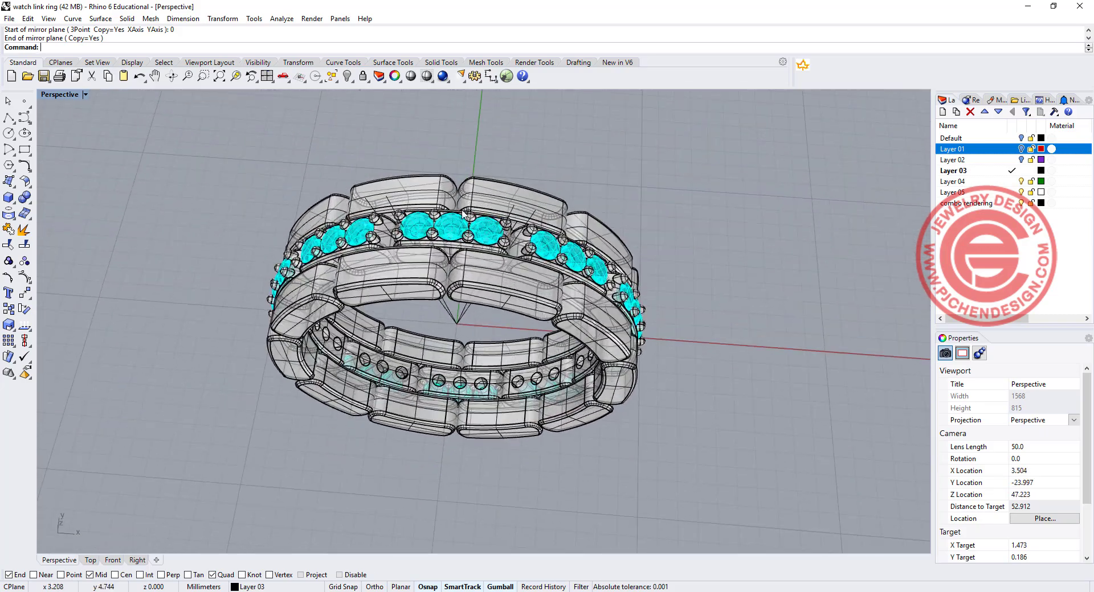
right_drag(522, 314, 477, 289)
right_drag(544, 282, 507, 270)
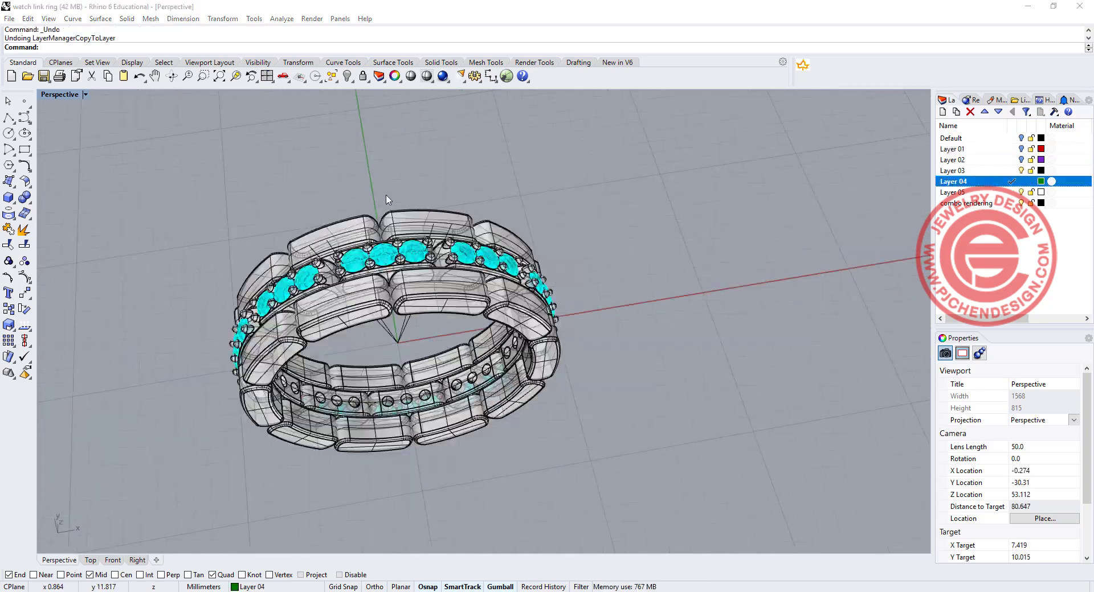
Copy two opposite plain links, the adjoining prong link and its three gemstones to Layer 04, and hide Layer 03.
scroll(386, 199, up, 2)
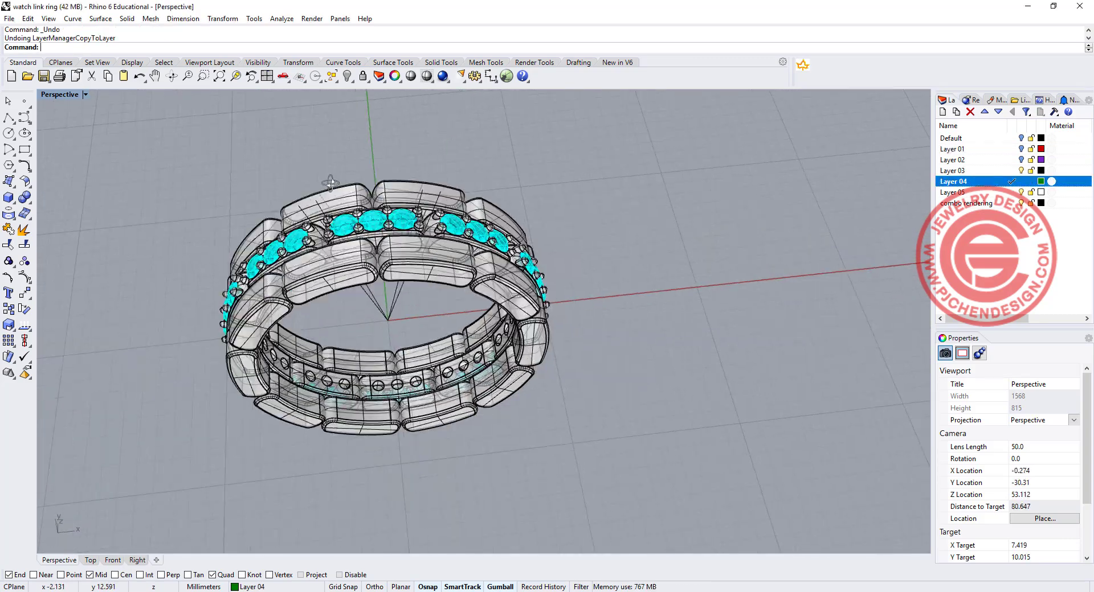
click(340, 214)
scroll(338, 228, up, 3)
shift+click(324, 252)
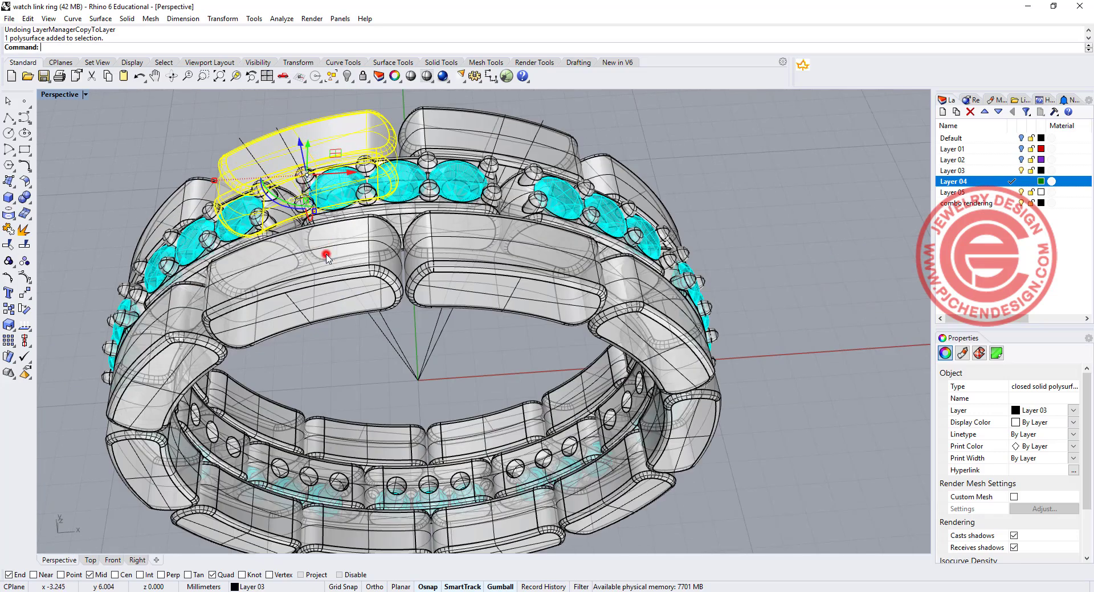
shift+click(301, 284)
right_drag(363, 231, 400, 280)
scroll(407, 366, up, 4)
shift+click(379, 390)
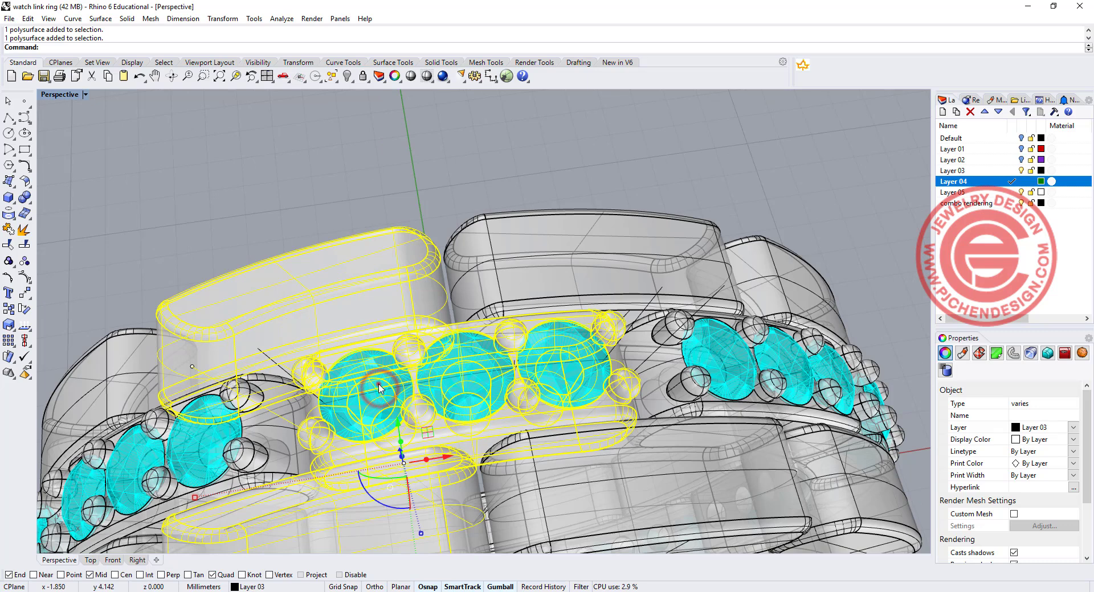
shift+click(464, 385)
shift+click(555, 370)
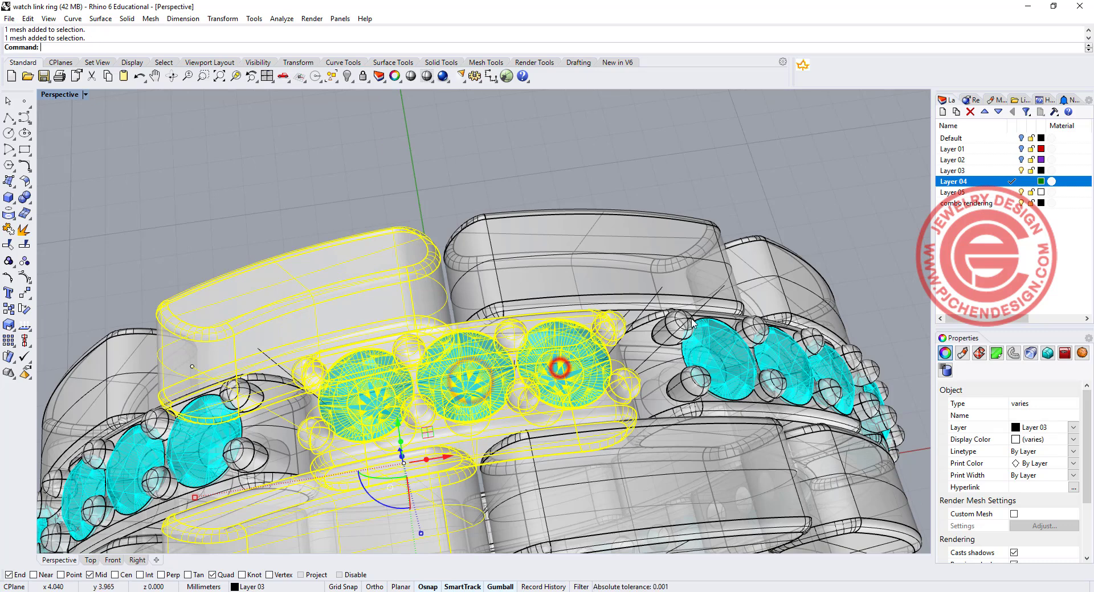
right_click(972, 181)
click(998, 391)
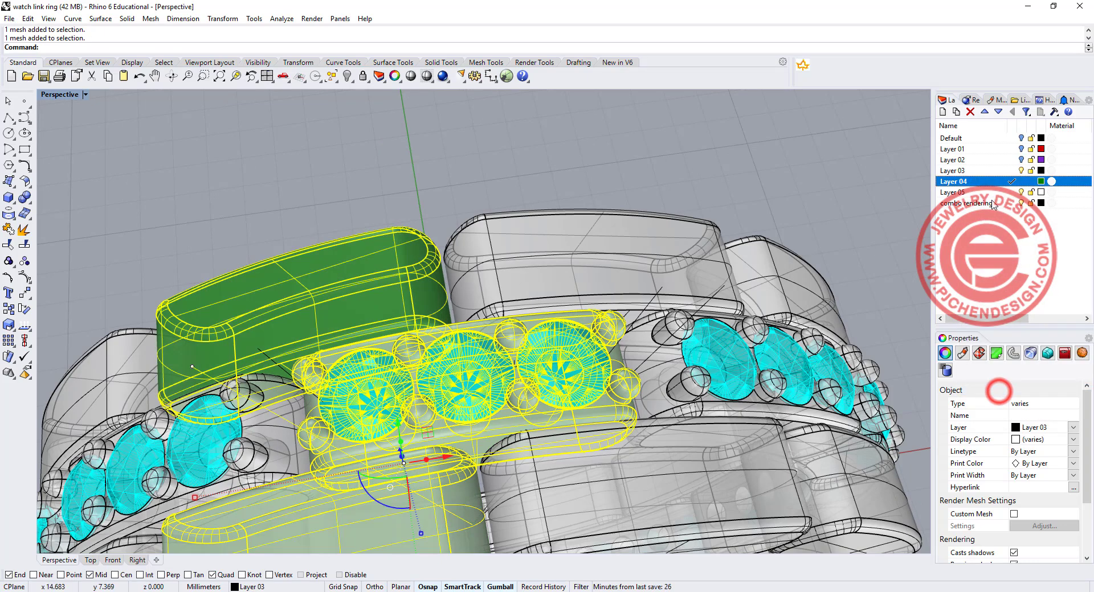
click(1020, 170)
scroll(520, 222, down, 6)
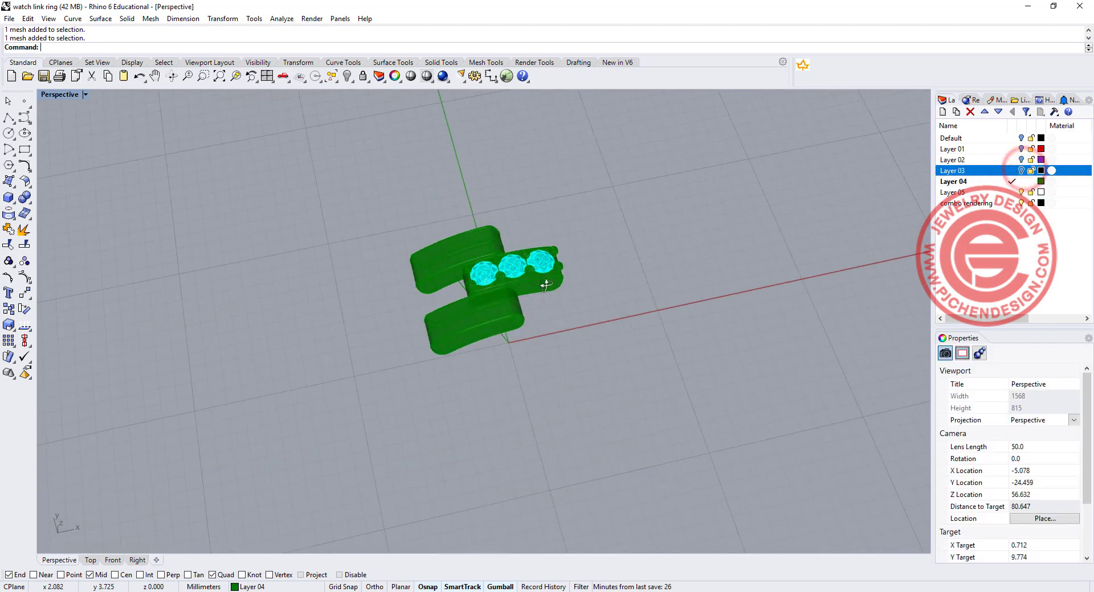
Draw a wavy five-point control point curve in the Top view, passing above and across the copied link set.
double_click(58, 96)
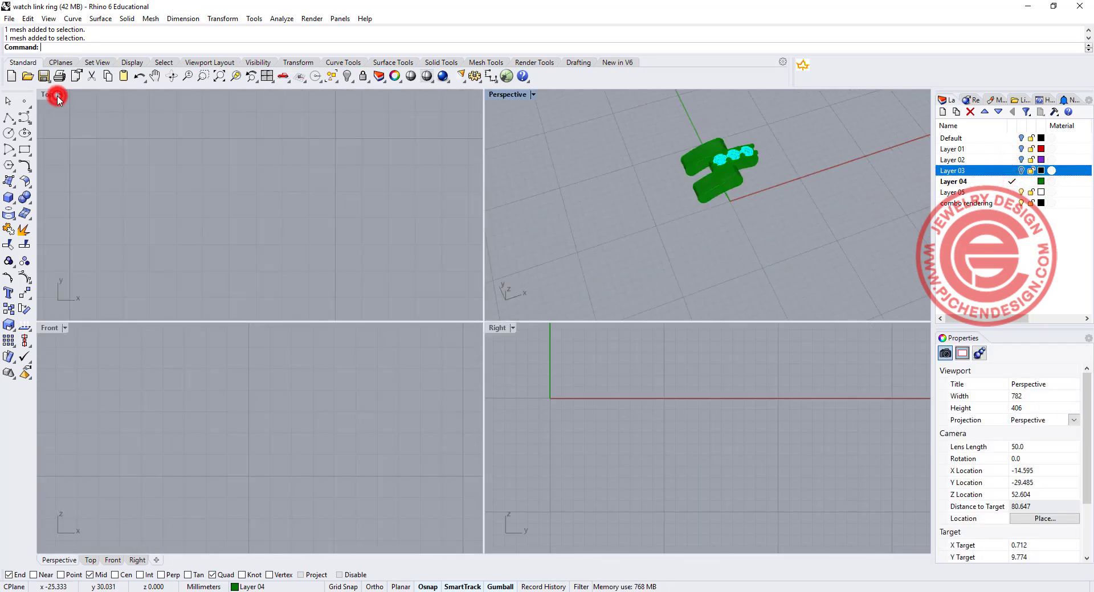
click(269, 204)
right_drag(275, 208, 150, 191)
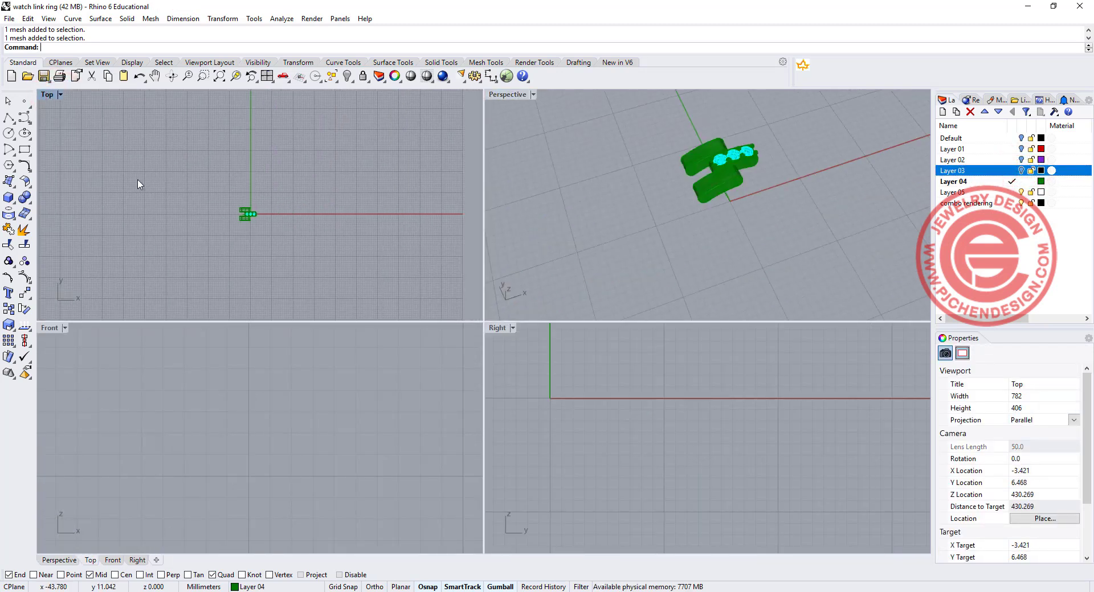
click(22, 118)
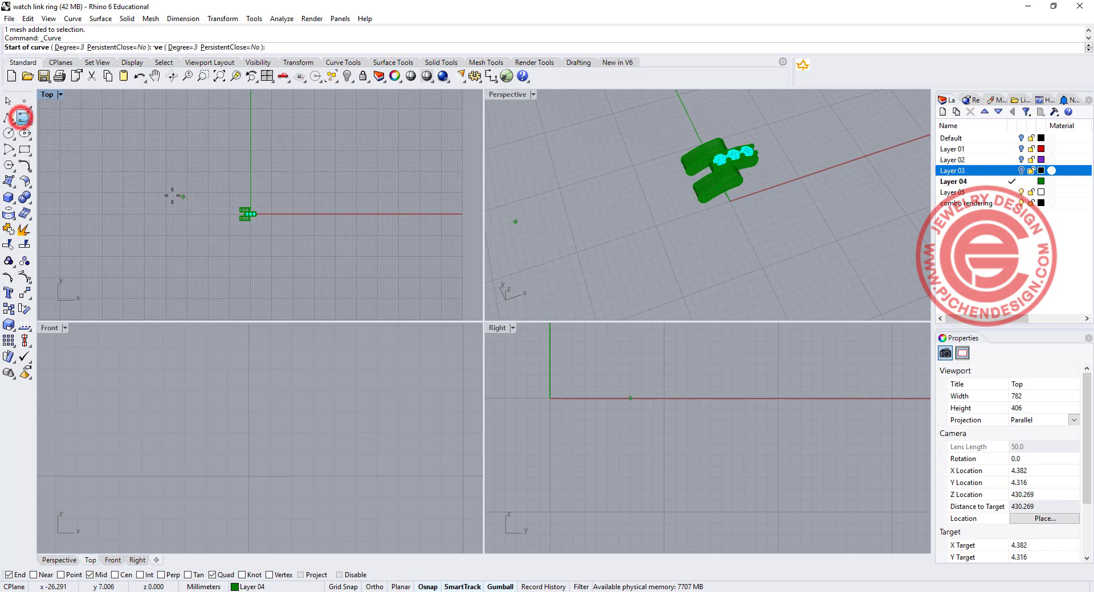
click(105, 186)
click(186, 168)
click(275, 186)
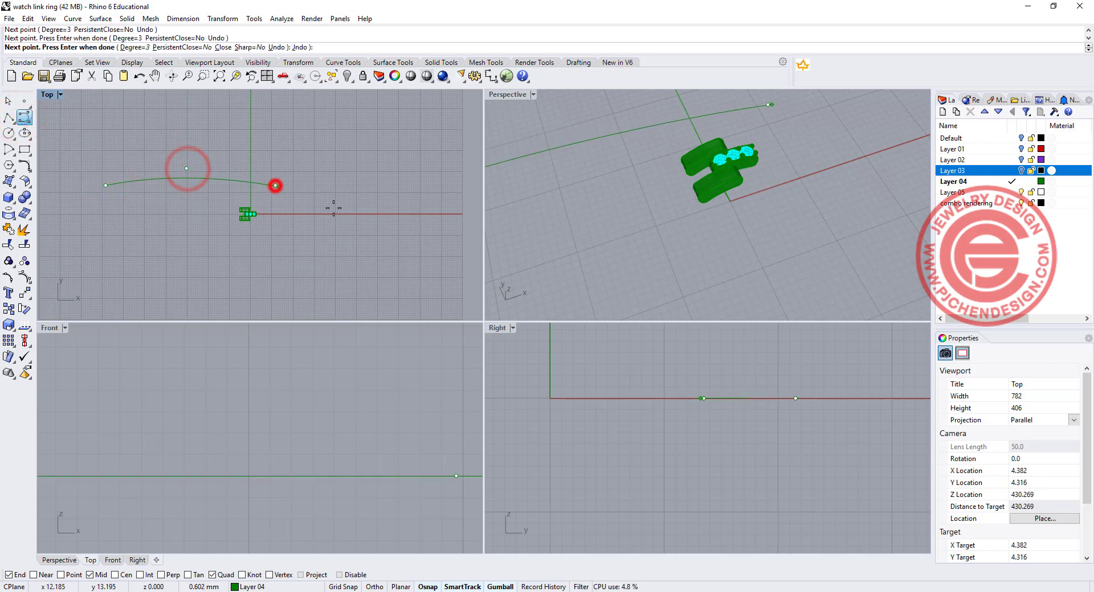
click(381, 216)
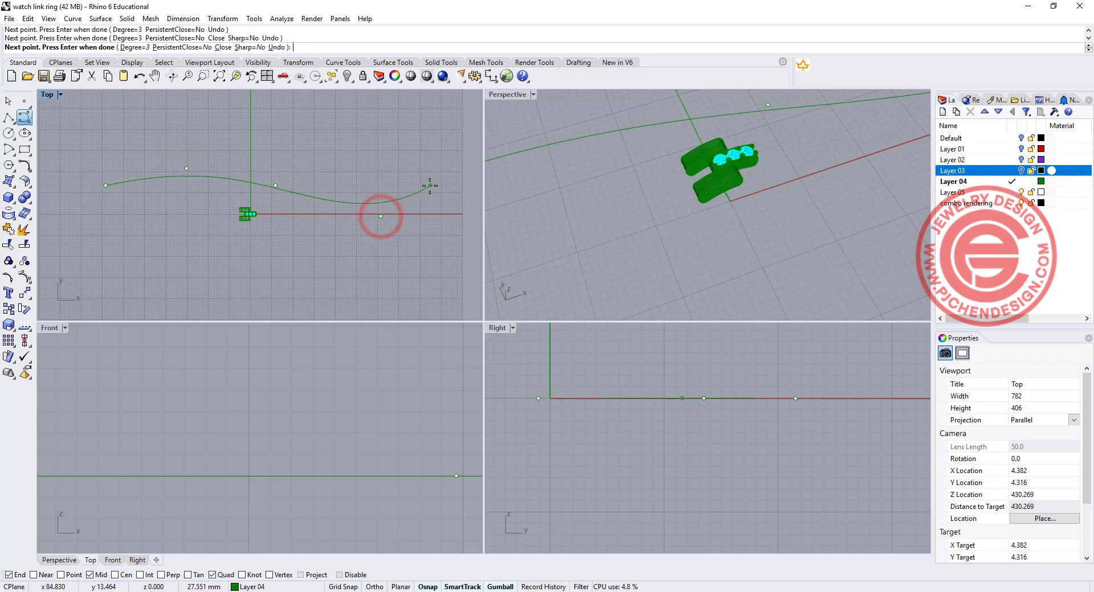
click(446, 205)
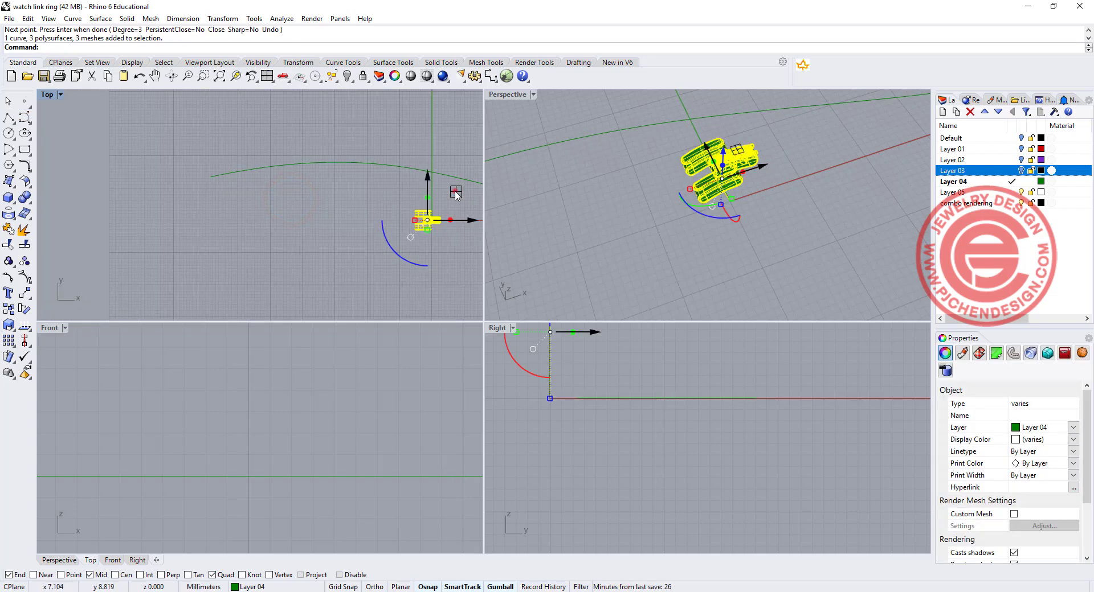
Move the copied link set to the start of the wavy curve and delete its radial guide line in the Front view.
drag(455, 190, 263, 143)
scroll(226, 186, up, 10)
click(264, 207)
right_drag(272, 182, 258, 237)
scroll(136, 443, down, 12)
right_drag(156, 442, 200, 455)
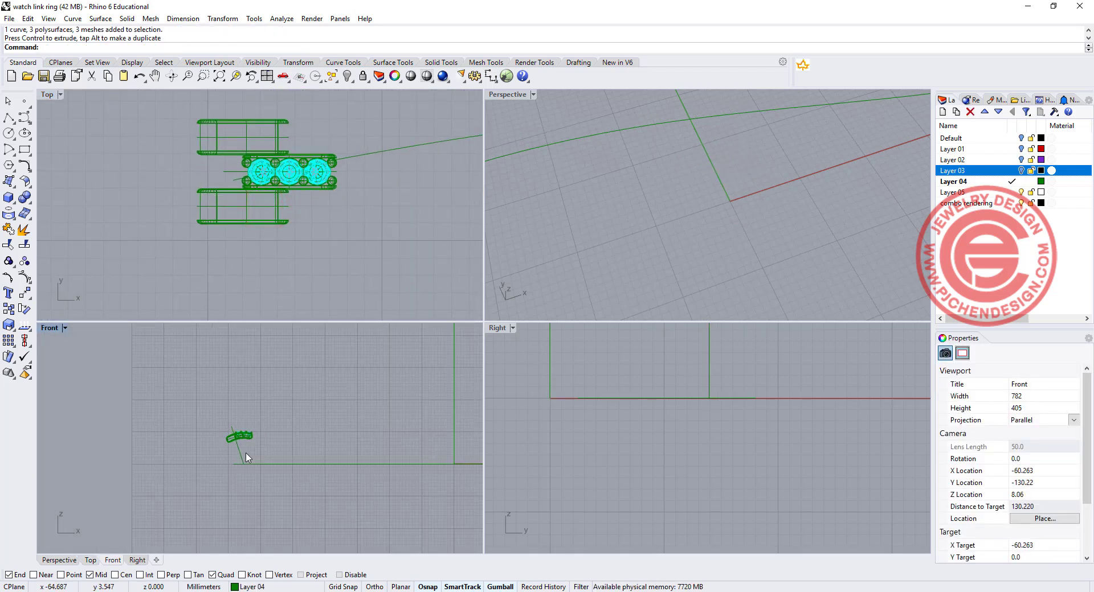
scroll(234, 438, up, 8)
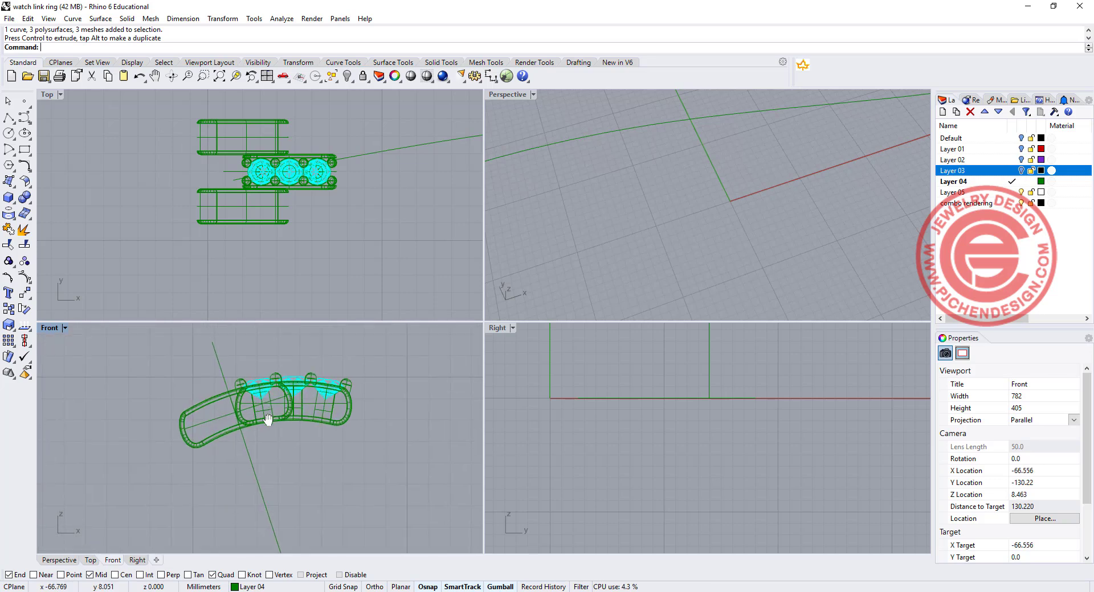
click(250, 450)
key(Delete)
Rotate the two plain links level with the prong link in the Front view and shift them so their ends overlap.
right_drag(252, 418, 291, 439)
drag(250, 475, 211, 448)
scroll(218, 441, up, 3)
drag(284, 414, 274, 397)
click(374, 484)
Move the two plain links outward along the Y axis to leave small gaps beside the prong link.
right_drag(219, 156, 222, 193)
click(227, 178)
drag(237, 137, 238, 134)
click(224, 233)
drag(238, 208, 239, 215)
click(332, 255)
Create a solid cylinder of 0.4 mm radius and about 4.7 mm length, centred in the link overlap in the Front view.
right_drag(323, 428, 263, 412)
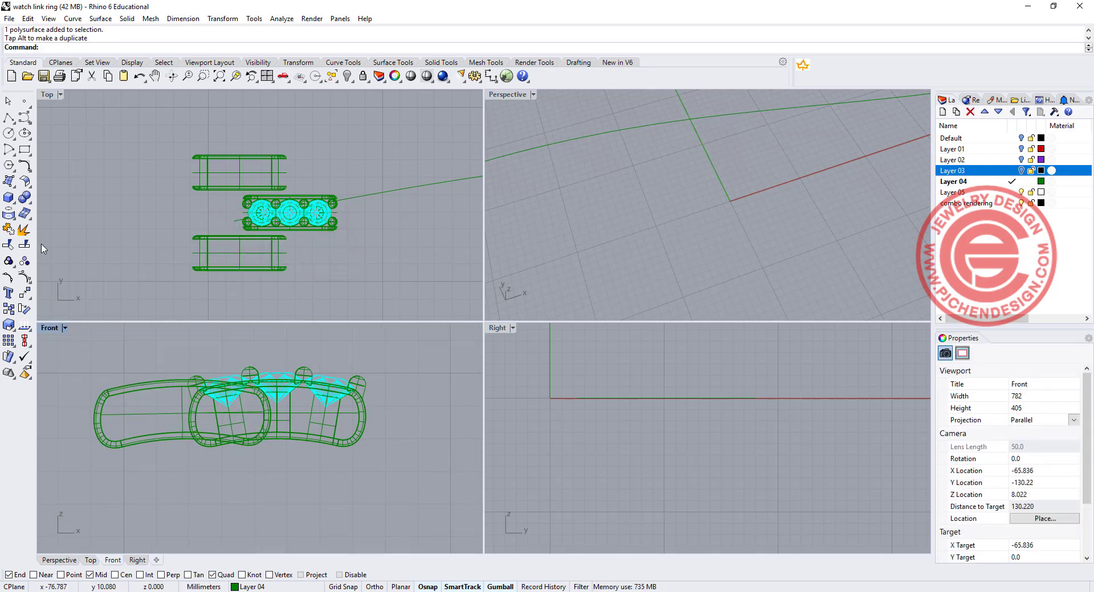
click(14, 202)
click(42, 203)
scroll(228, 414, up, 5)
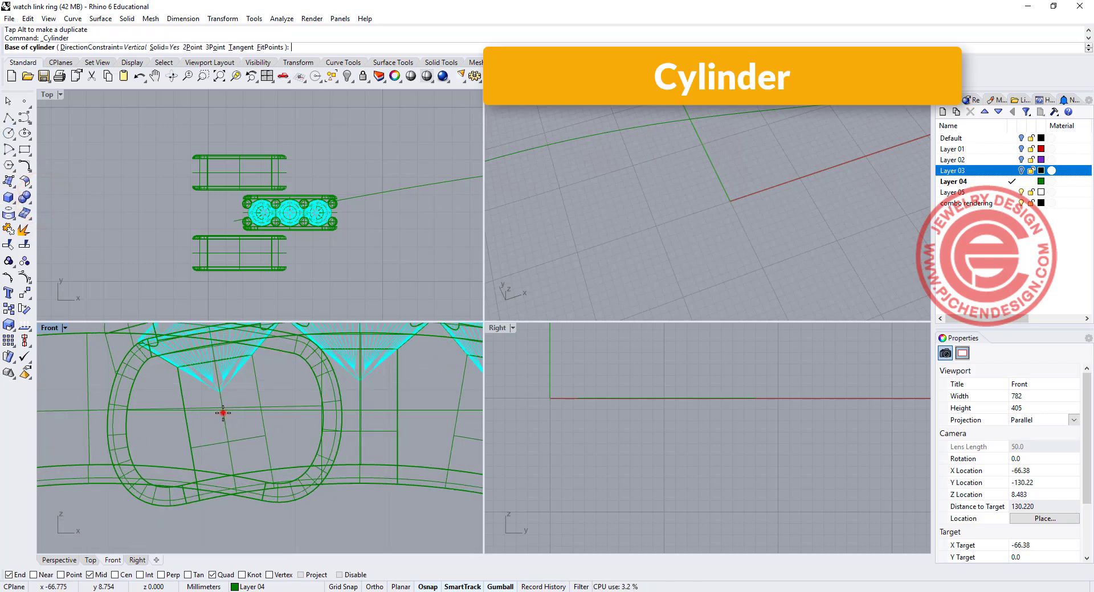
click(223, 413)
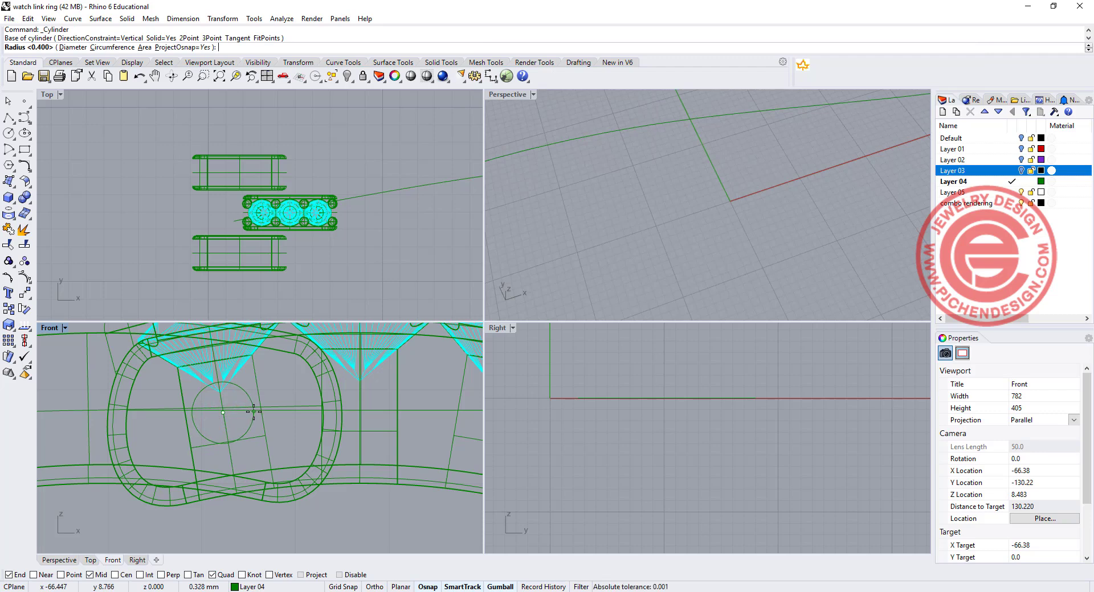
click(254, 412)
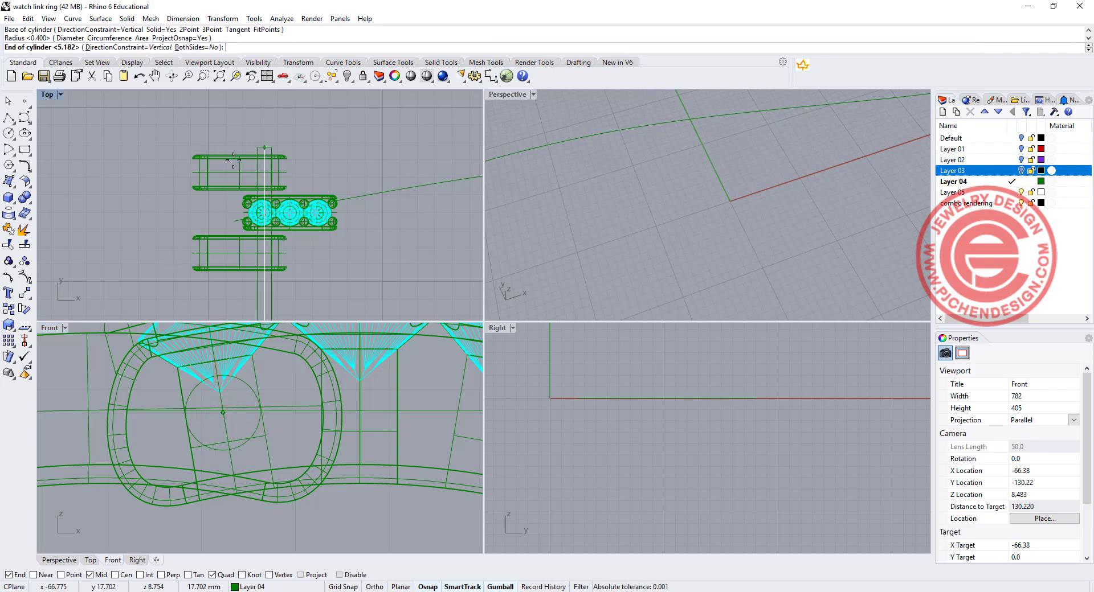
scroll(282, 286, down, 2)
right_drag(282, 286, 251, 171)
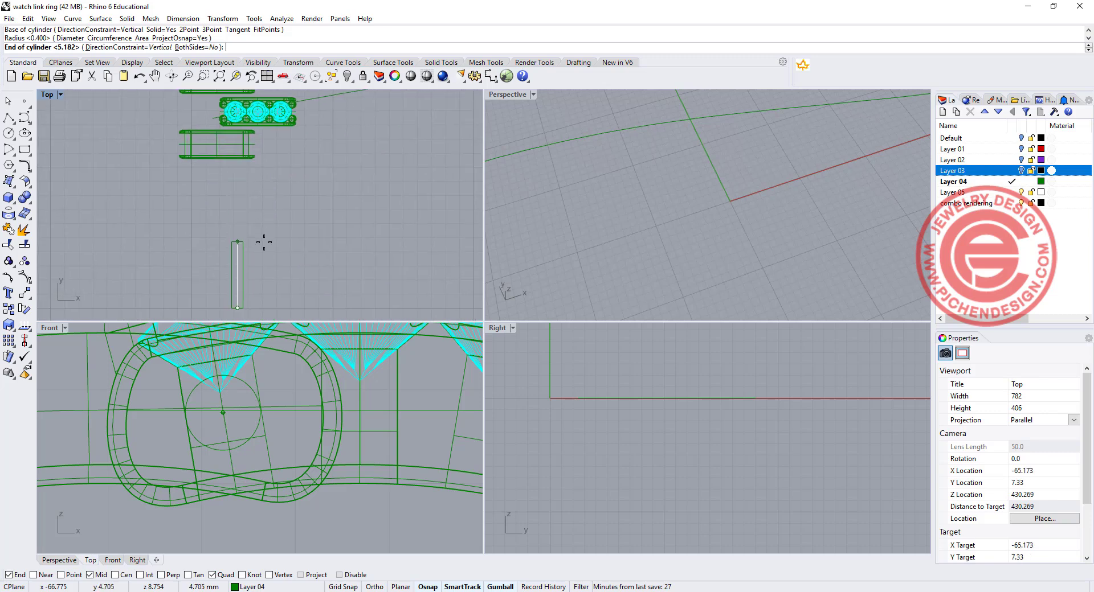
click(263, 242)
Move the cylinder along Y onto the links and lengthen it so that it passes through all three.
scroll(262, 244, up, 5)
click(276, 238)
drag(275, 246, 273, 281)
scroll(273, 280, down, 5)
scroll(359, 210, down, 2)
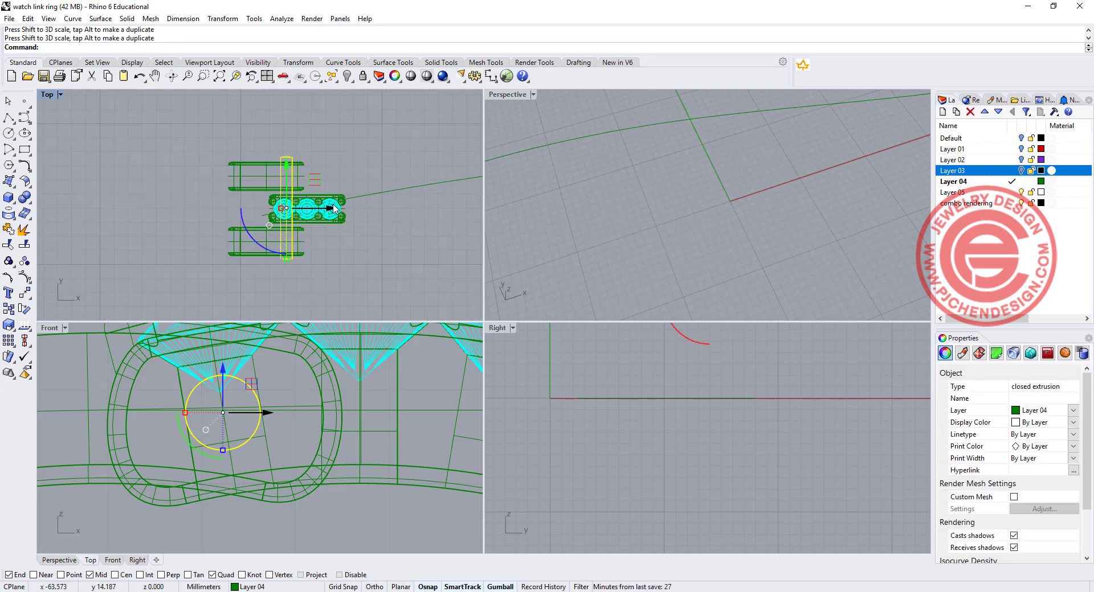
drag(327, 207, 286, 208)
key(ctrl+z)
Mirror the cylinder across the plain links' vertical midline in the Top view to add one at their other end.
scroll(287, 163, up, 2)
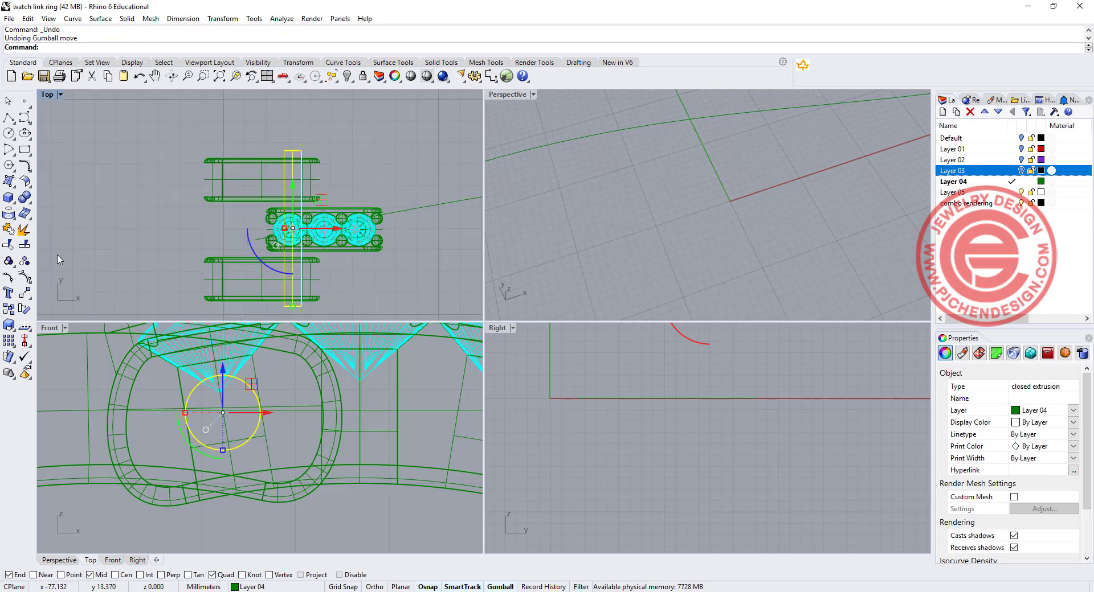
click(24, 293)
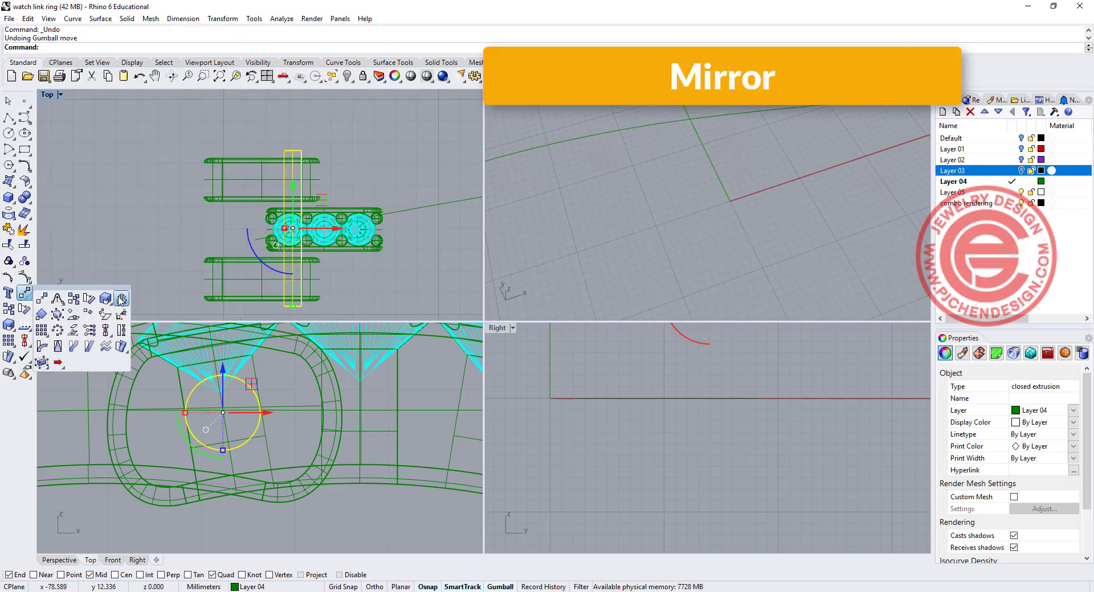
click(121, 299)
click(260, 158)
key(F8)
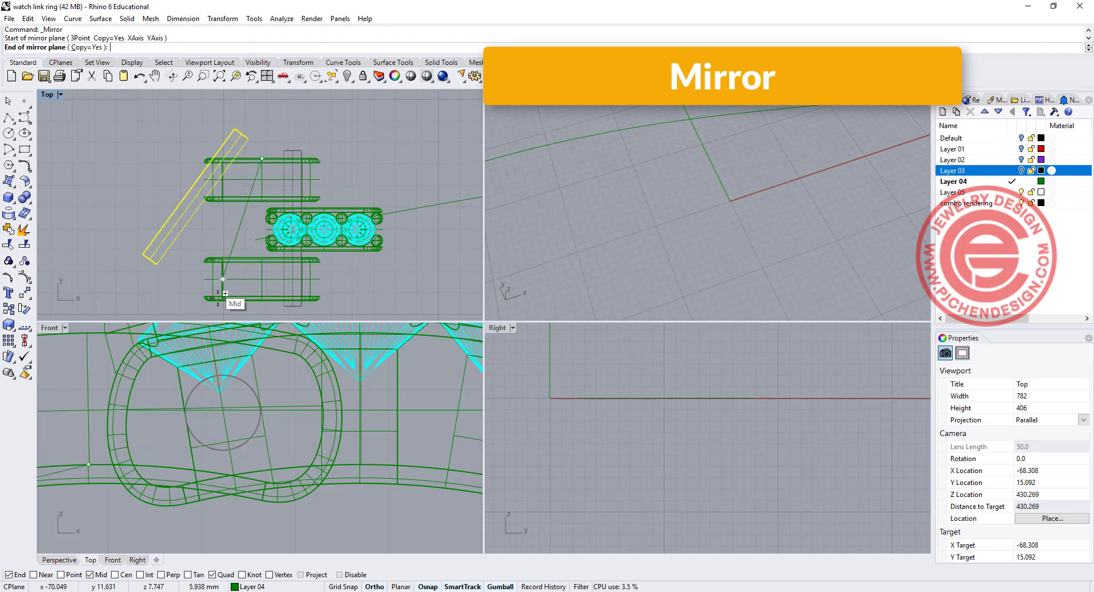
shift+click(249, 304)
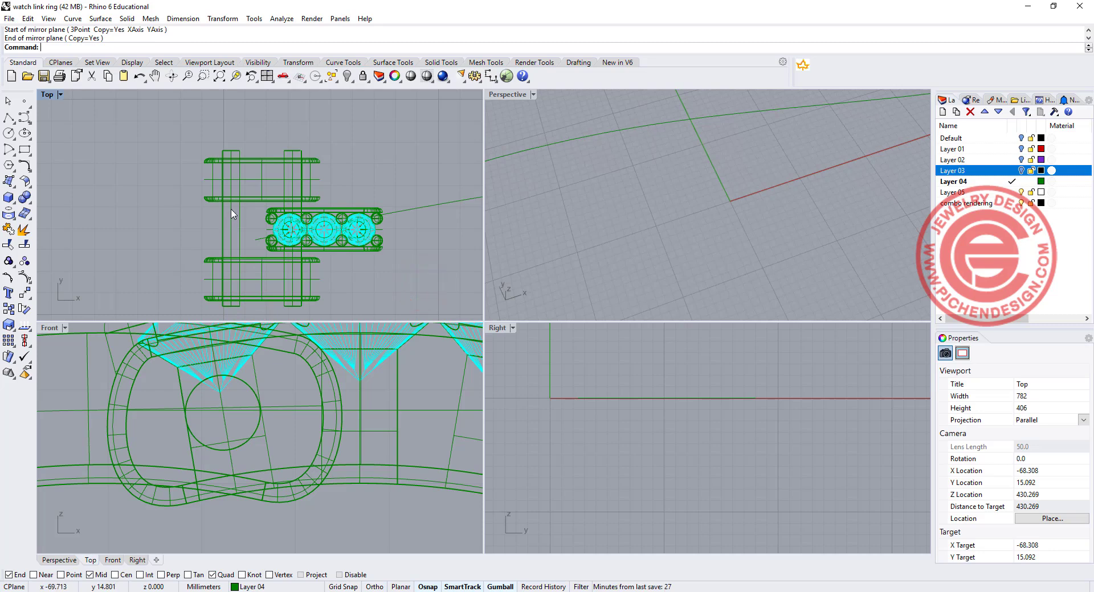
Duplicate both cylinders in place and hide the duplicates.
click(290, 307)
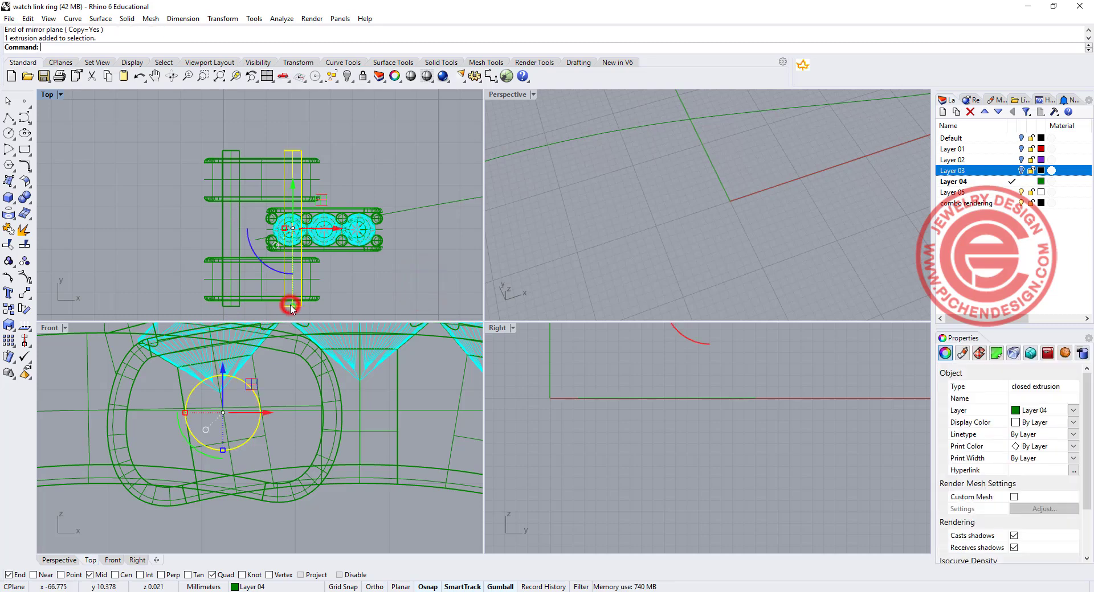
key(ctrl+c)
key(ctrl+v)
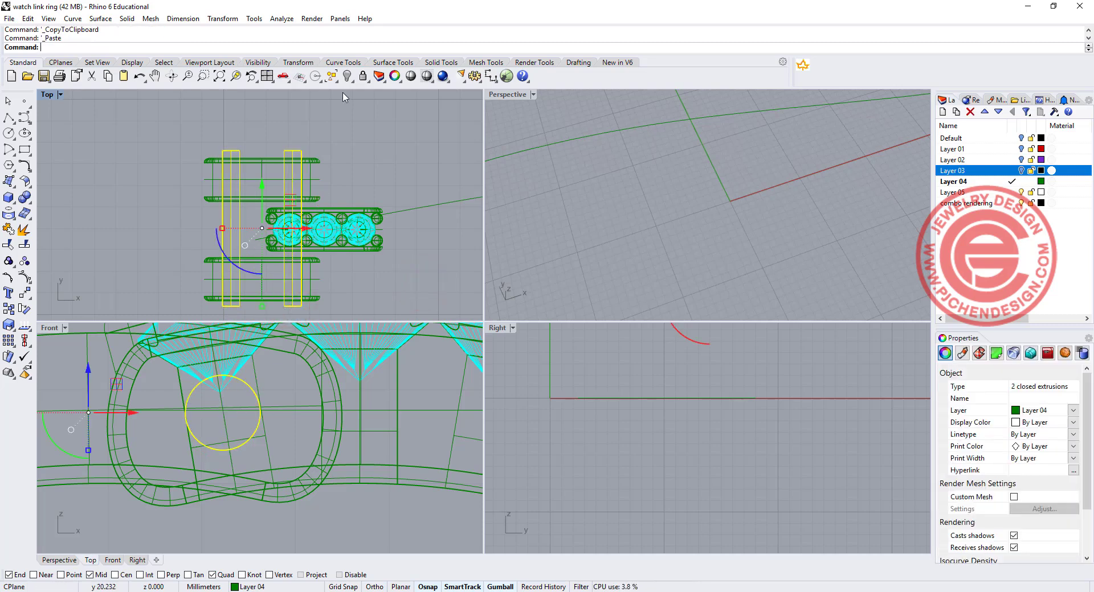
click(345, 76)
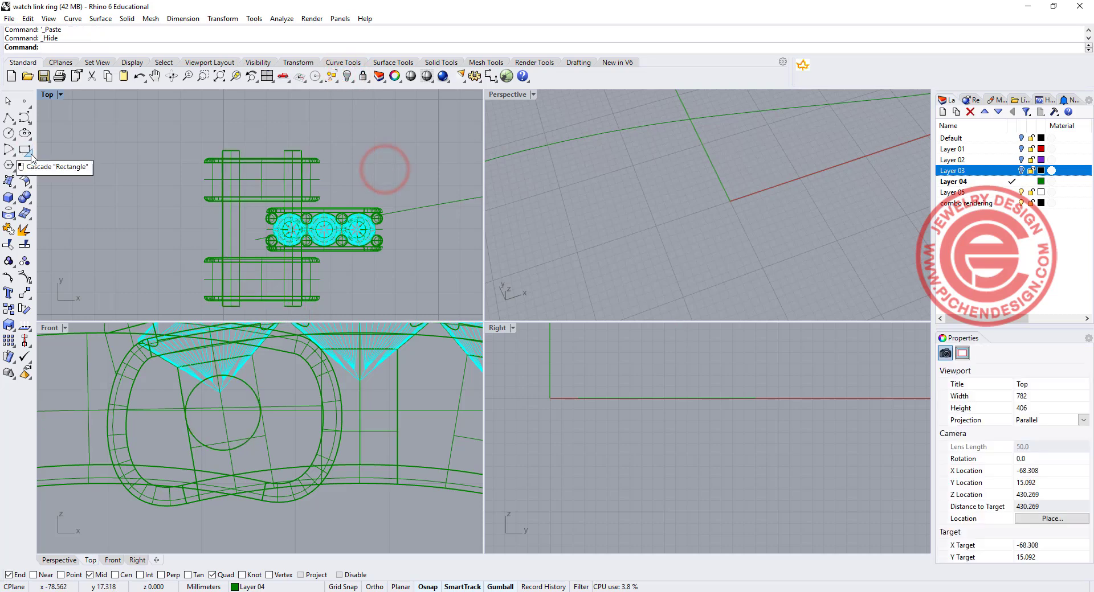
Subtract the two visible cylinders from the prong link and both plain links with Boolean Difference.
click(27, 200)
click(52, 205)
click(364, 209)
click(313, 196)
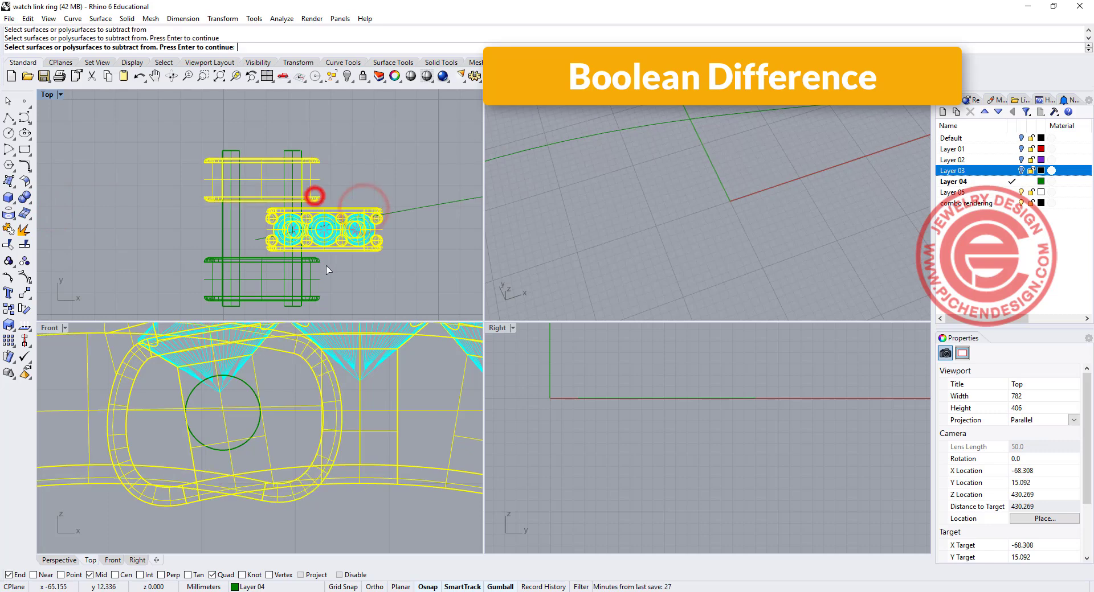
click(312, 263)
click(293, 152)
click(236, 151)
key(Return)
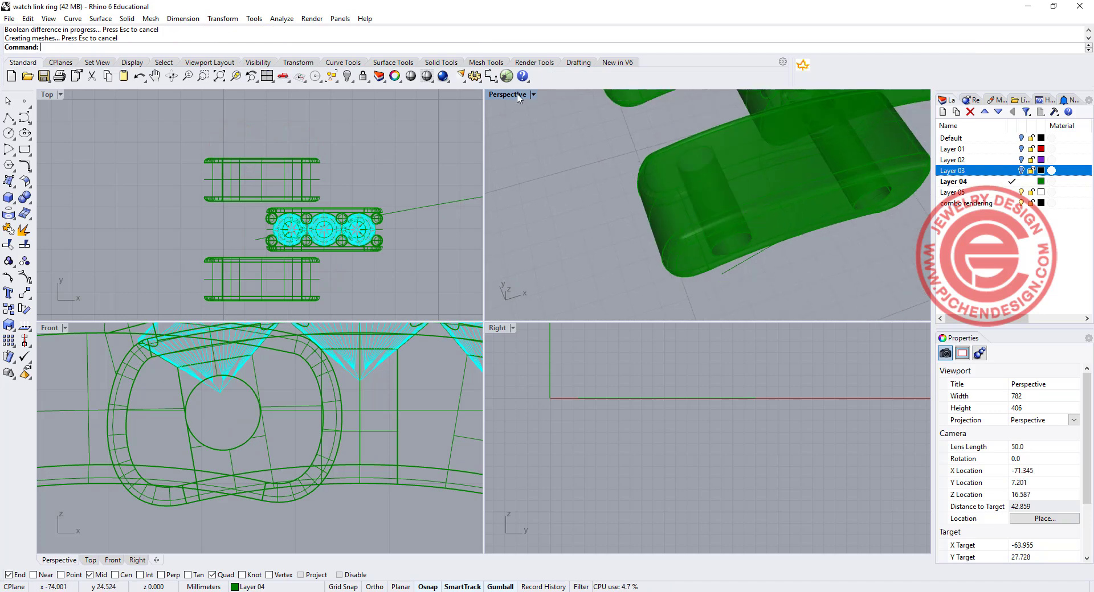
Fillet the two pin-hole edges on the outer face of the front plain link with a 0.2 radius.
double_click(516, 95)
scroll(601, 242, down, 6)
shift+right_drag(601, 243, 436, 304)
scroll(456, 289, up, 4)
scroll(456, 289, down, 4)
scroll(433, 292, up, 4)
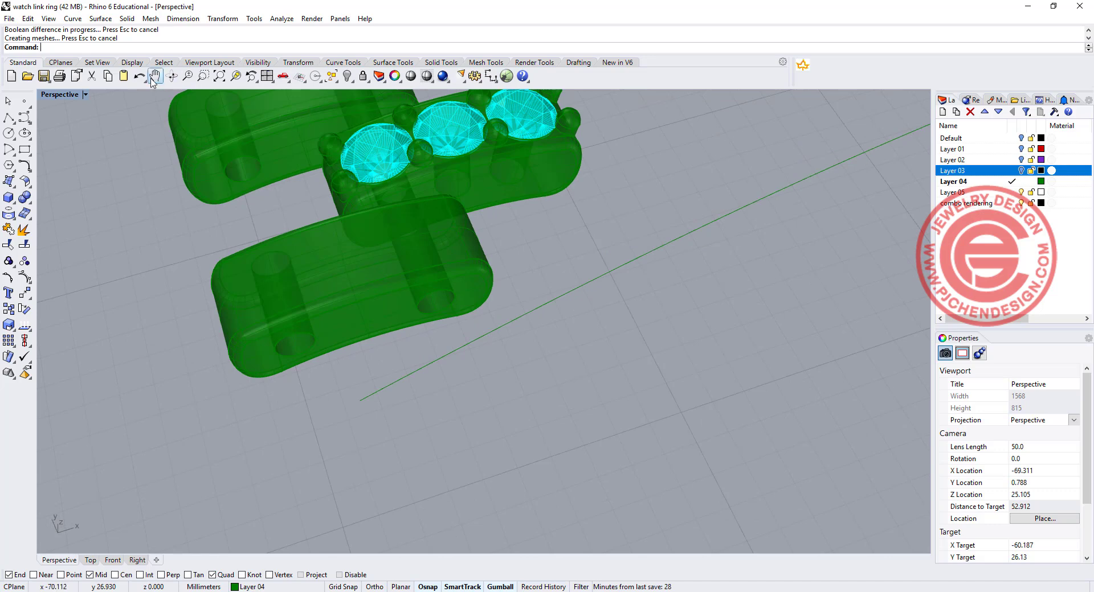
click(24, 199)
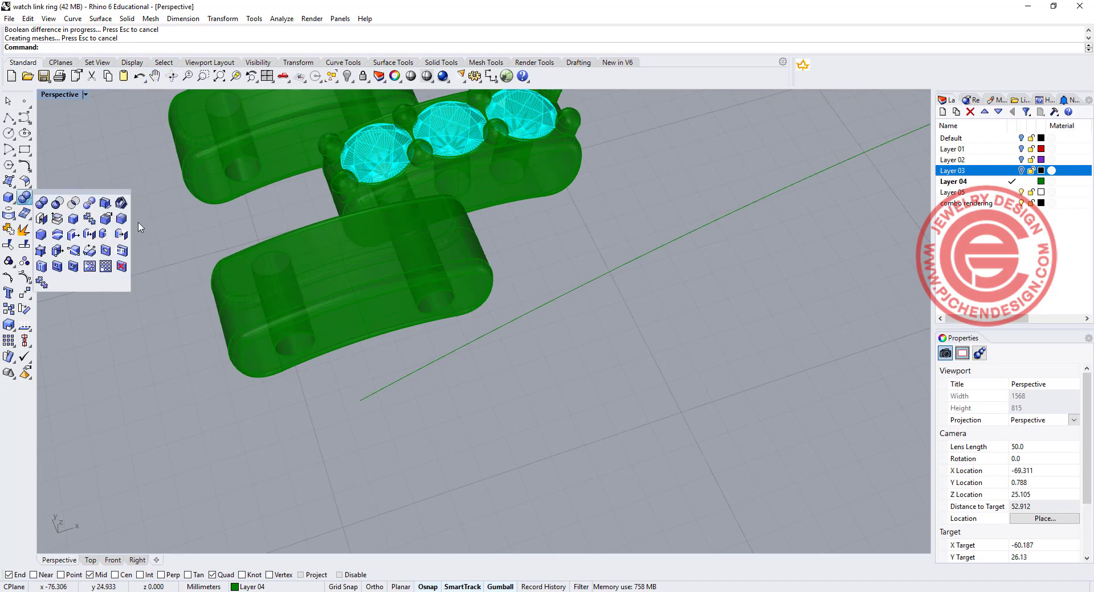
click(119, 220)
click(313, 340)
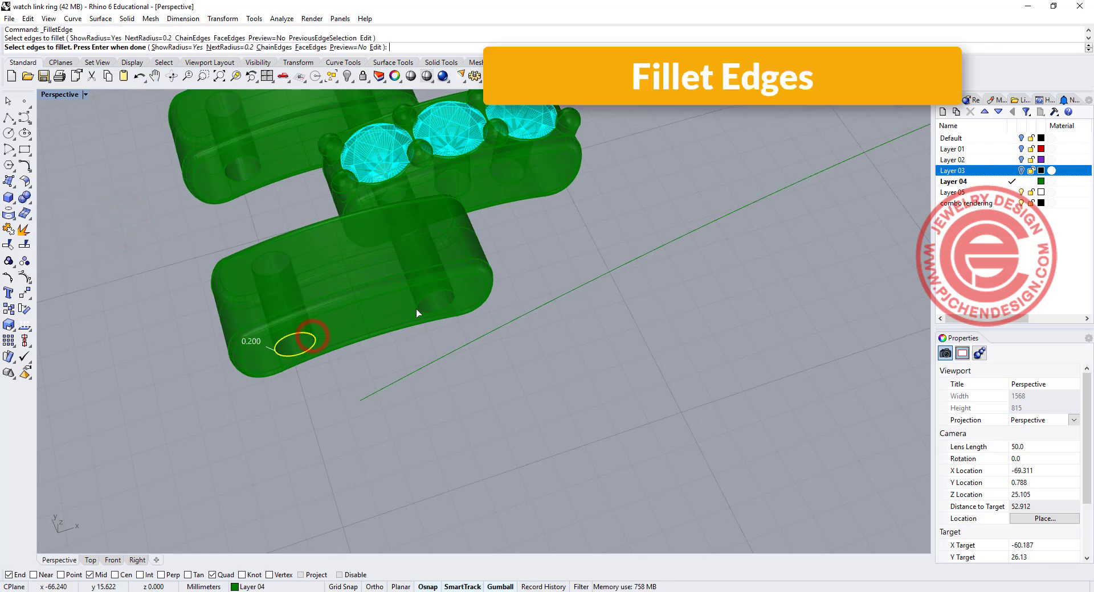
key(Return)
key(Return)
scroll(255, 197, up, 2)
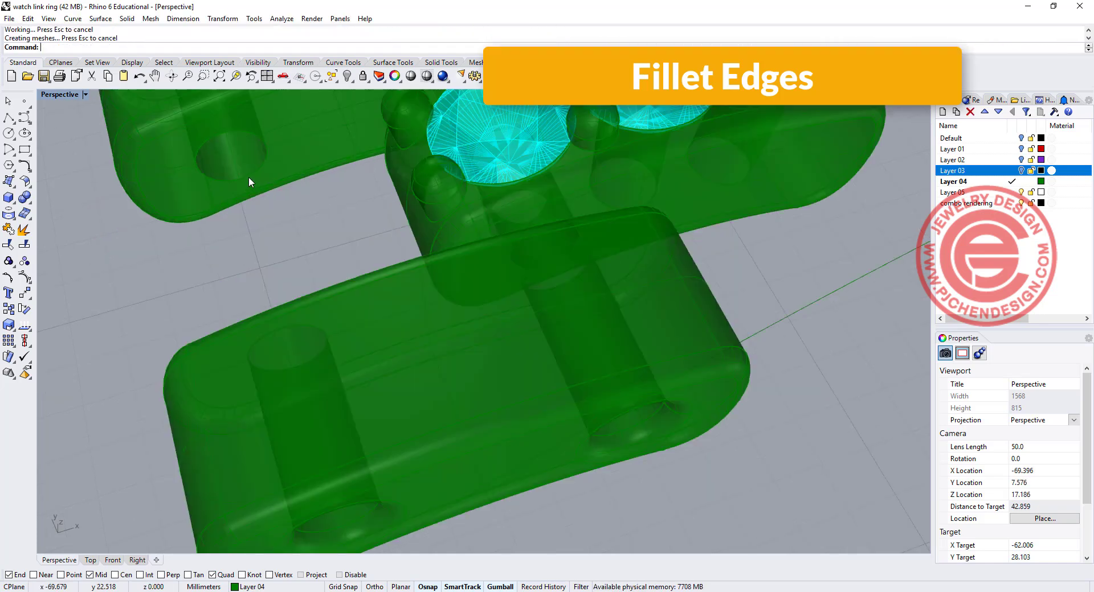
Fillet both pin-hole edges on the outer face of the opposite plain link with the same 0.2 radius.
scroll(327, 234, down, 8)
right_drag(327, 241, 428, 267)
scroll(419, 273, up, 6)
right_click(400, 286)
click(399, 287)
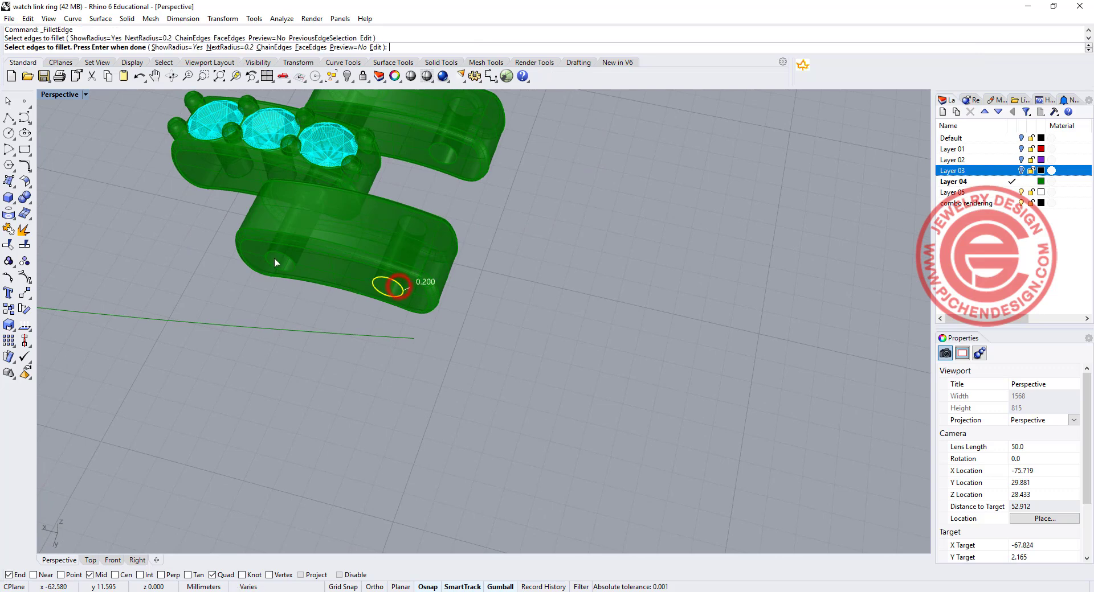
click(277, 256)
key(Return)
key(Return)
Show the two hidden duplicate cylinders again inside the link holes.
scroll(536, 271, down, 6)
right_drag(609, 291, 324, 320)
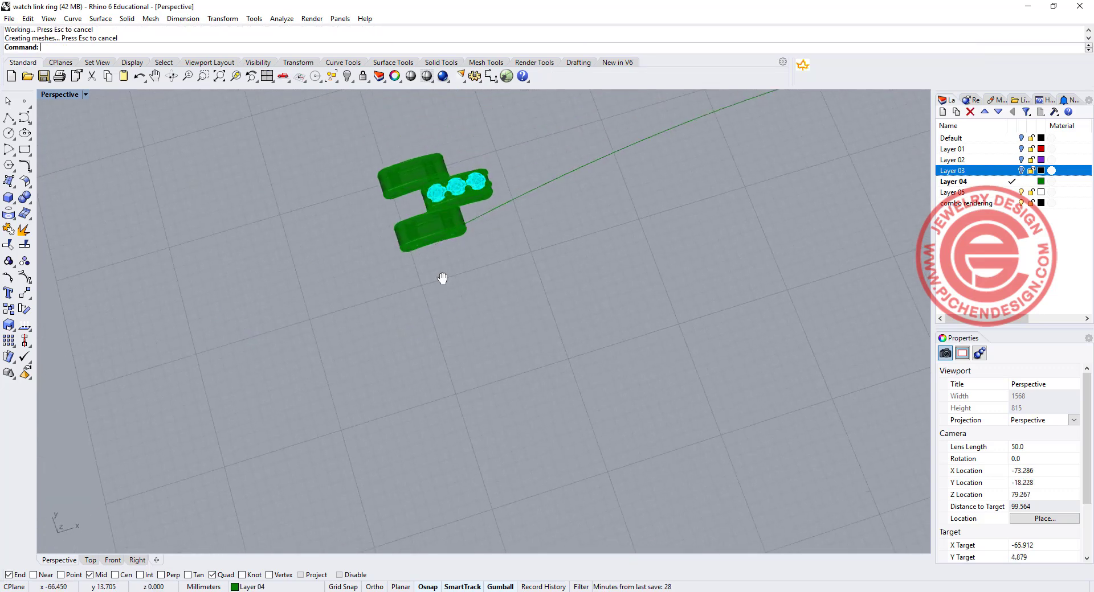
shift+right_drag(454, 234, 400, 377)
scroll(394, 261, up, 6)
click(347, 76)
right_drag(459, 308, 227, 236)
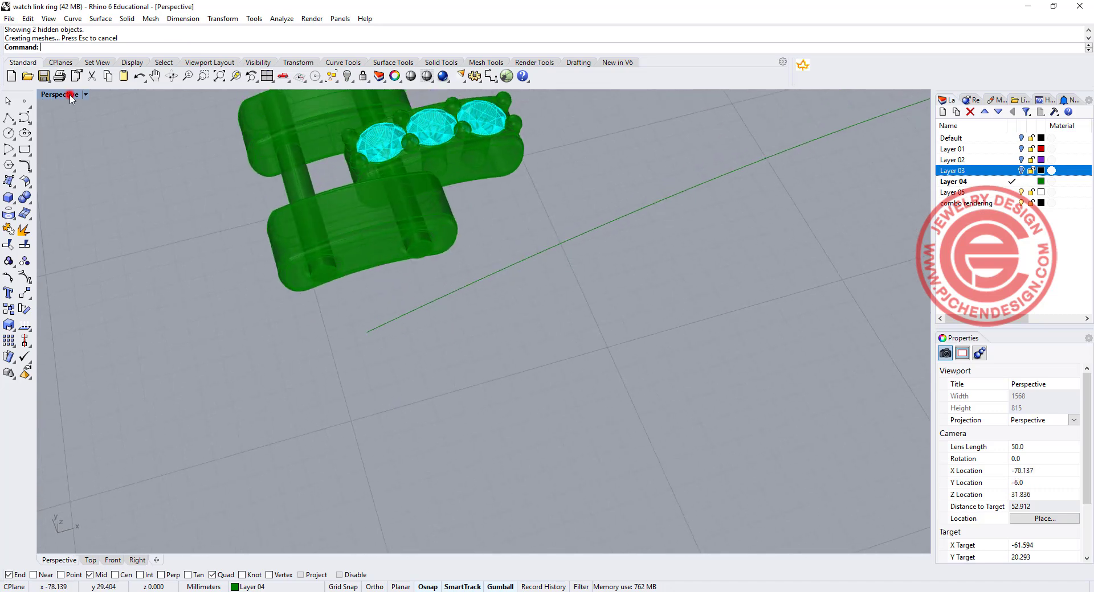
Shorten both cylinders along their length in the Top view so their ends sit flush with the plain links' outer faces.
double_click(59, 95)
scroll(230, 222, up, 5)
click(246, 215)
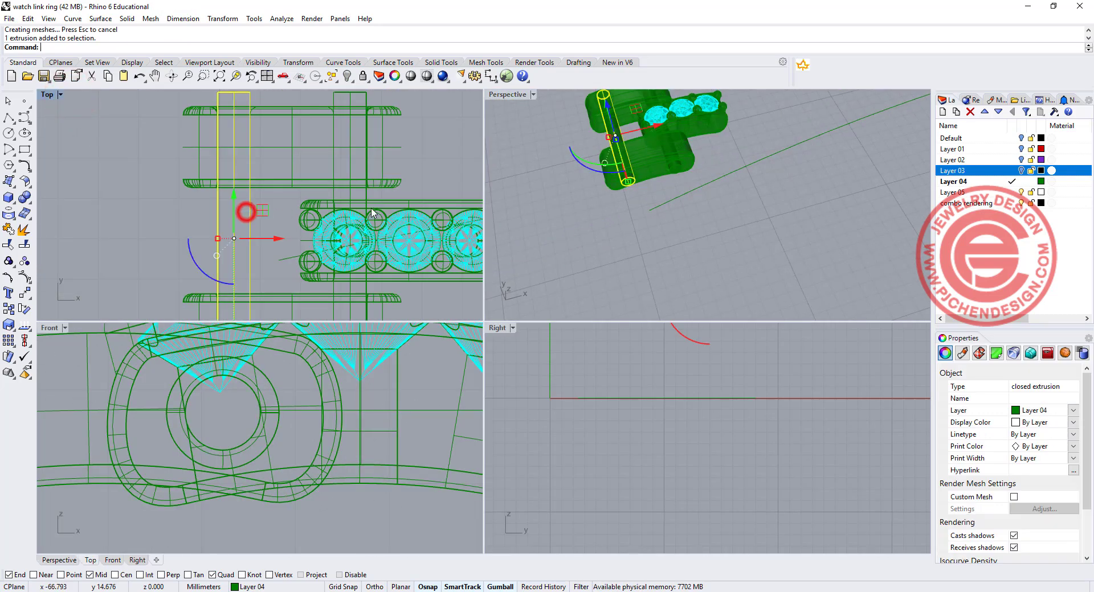
scroll(367, 202, down, 3)
click(387, 279)
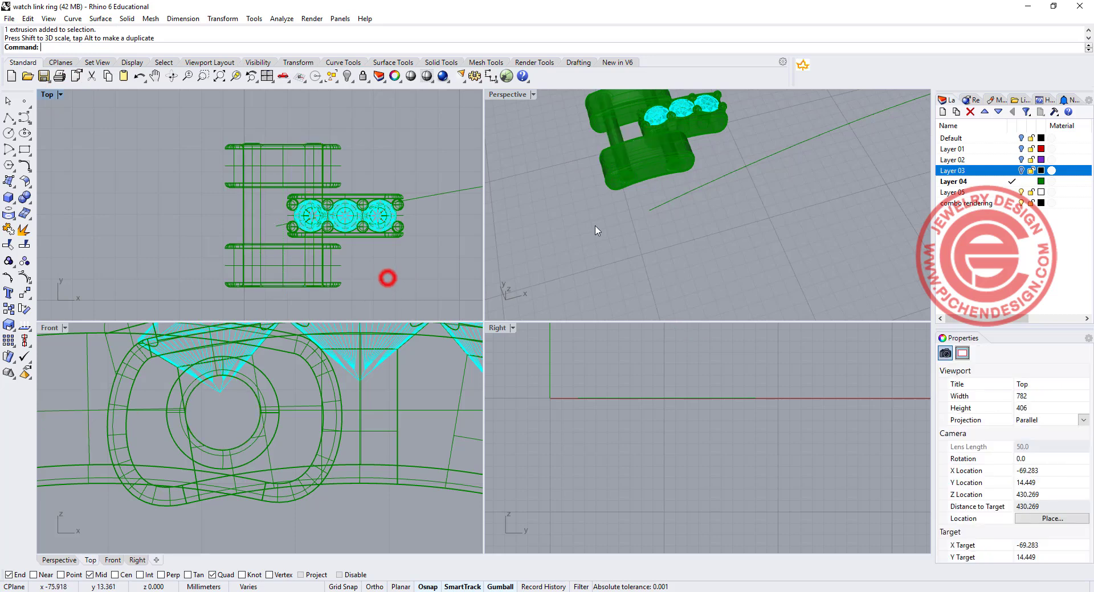
scroll(642, 181, up, 4)
double_click(508, 95)
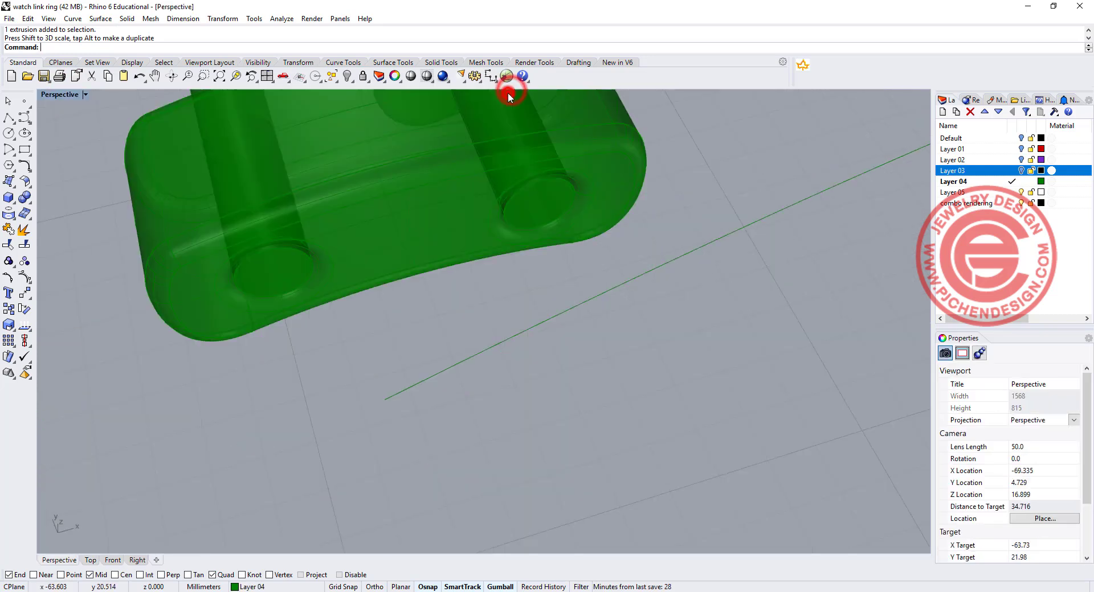
Fillet the end edges of both pins at one plain link's outer face with a 0.1 radius.
key(ctrl+alt+h)
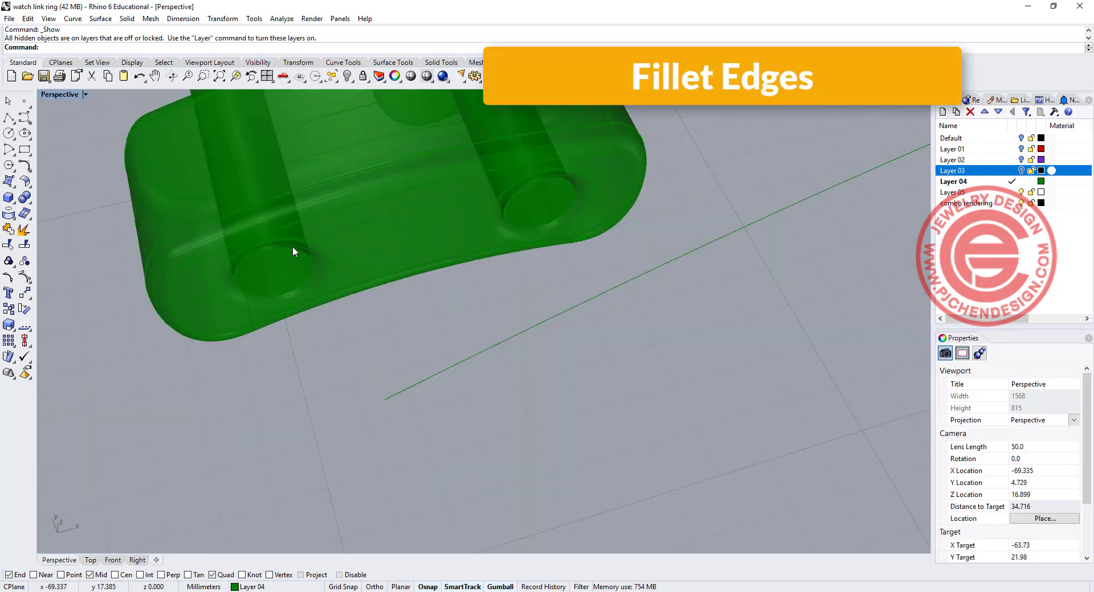
click(27, 199)
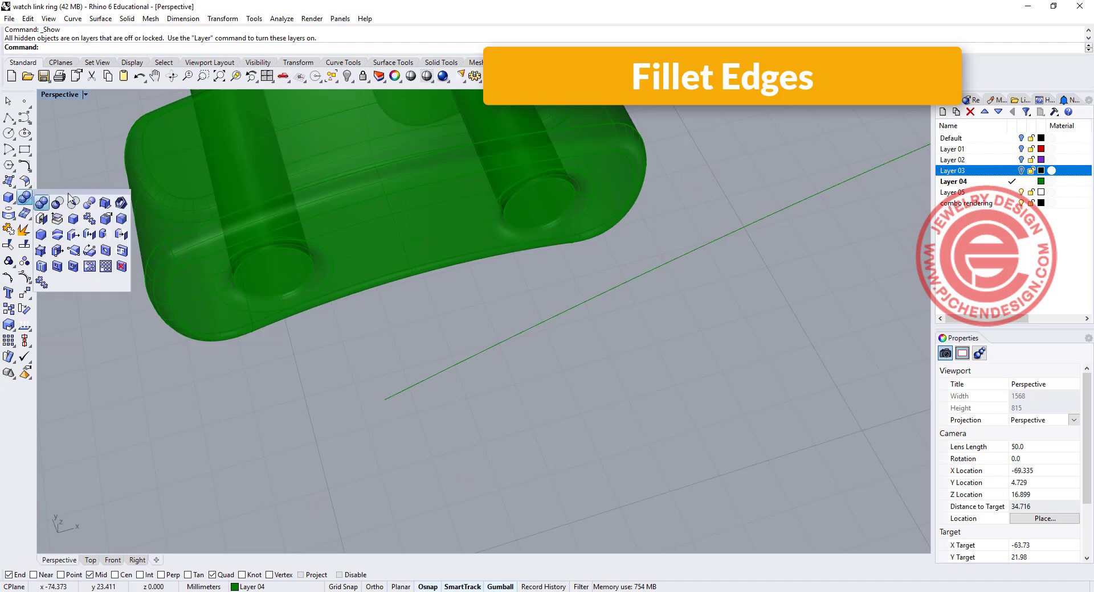
click(122, 220)
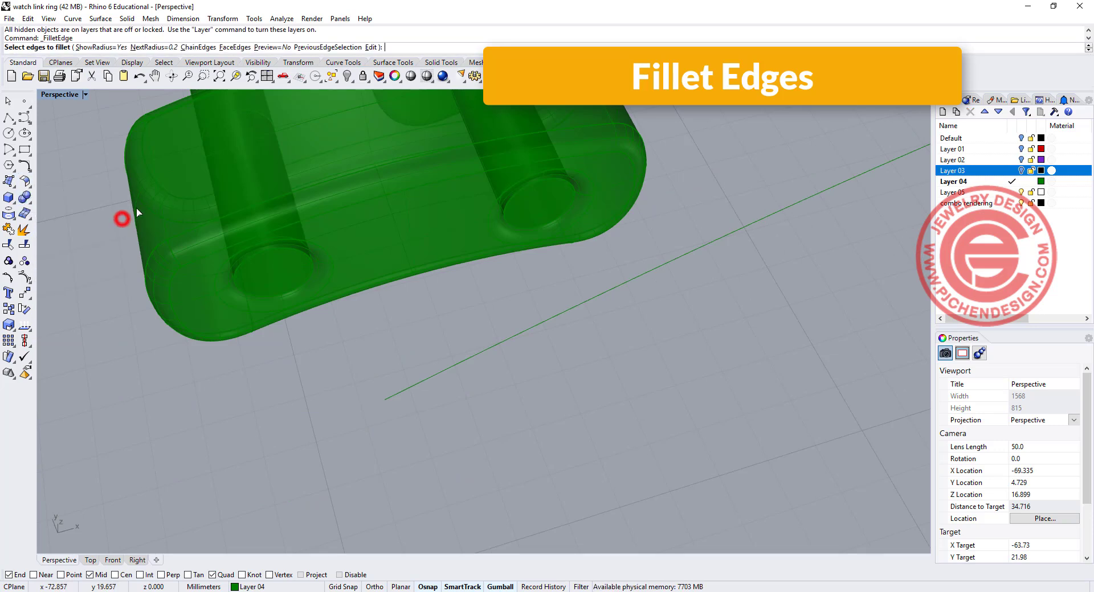
click(163, 45)
key(Return)
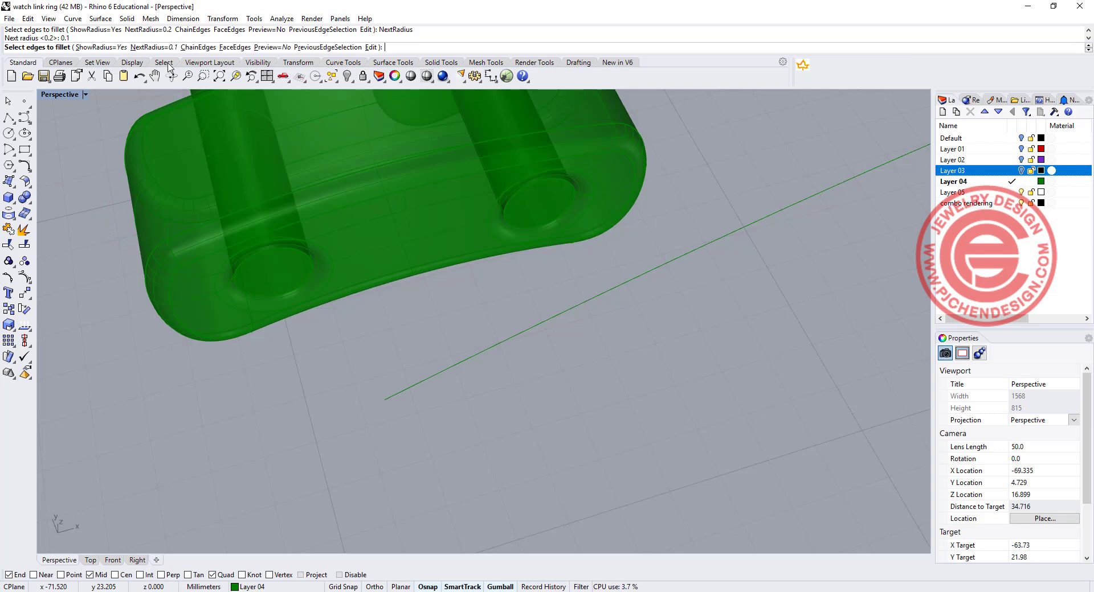
click(314, 263)
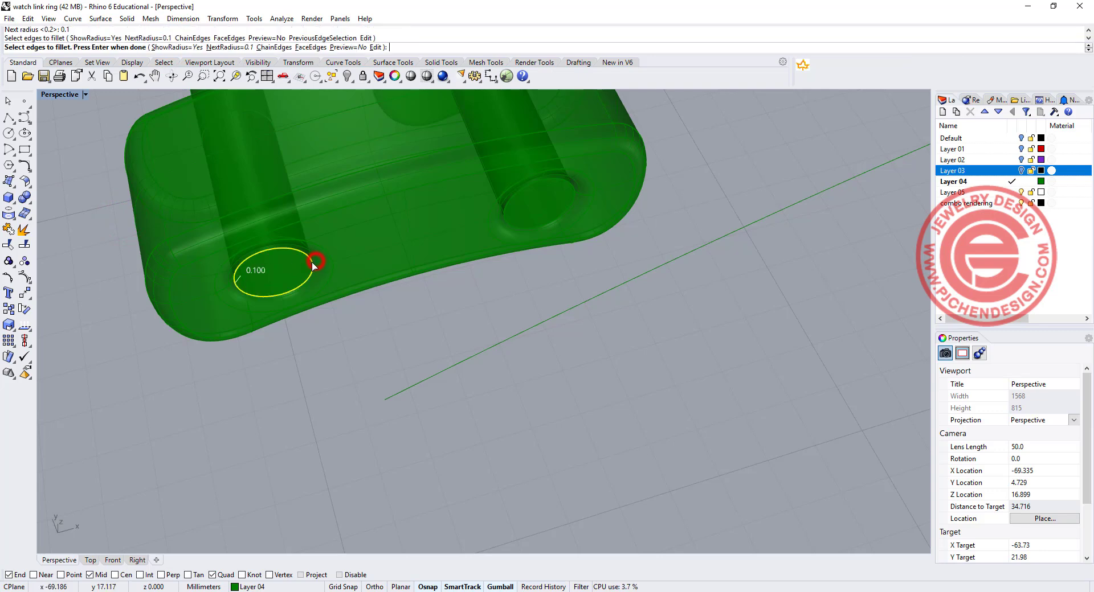
click(521, 195)
key(Return)
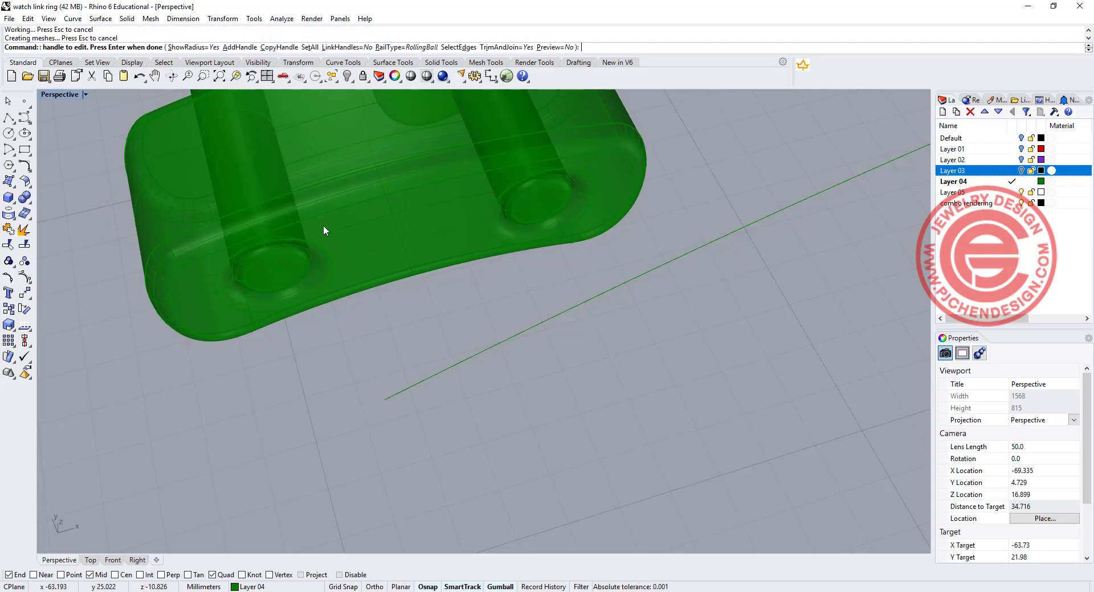
Fillet the opposite end edges of both pins with the same 0.1 radius.
scroll(254, 229, down, 2)
right_drag(254, 229, 404, 271)
scroll(415, 275, up, 4)
right_click(416, 275)
click(515, 370)
scroll(387, 346, down, 6)
shift+right_drag(381, 347, 442, 325)
scroll(442, 324, up, 4)
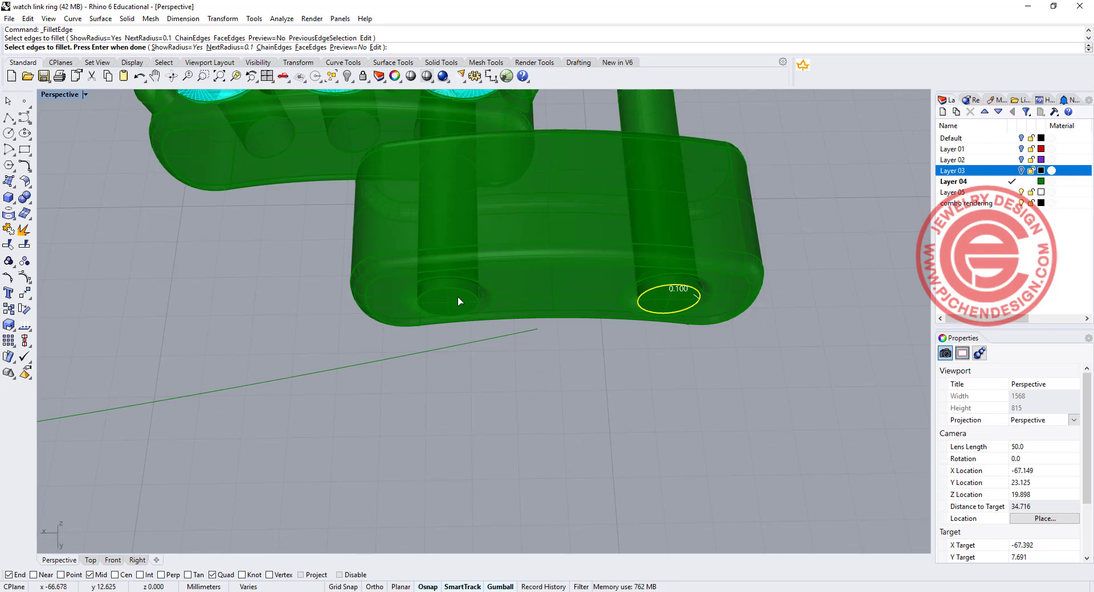
click(461, 292)
key(Return)
key(Return)
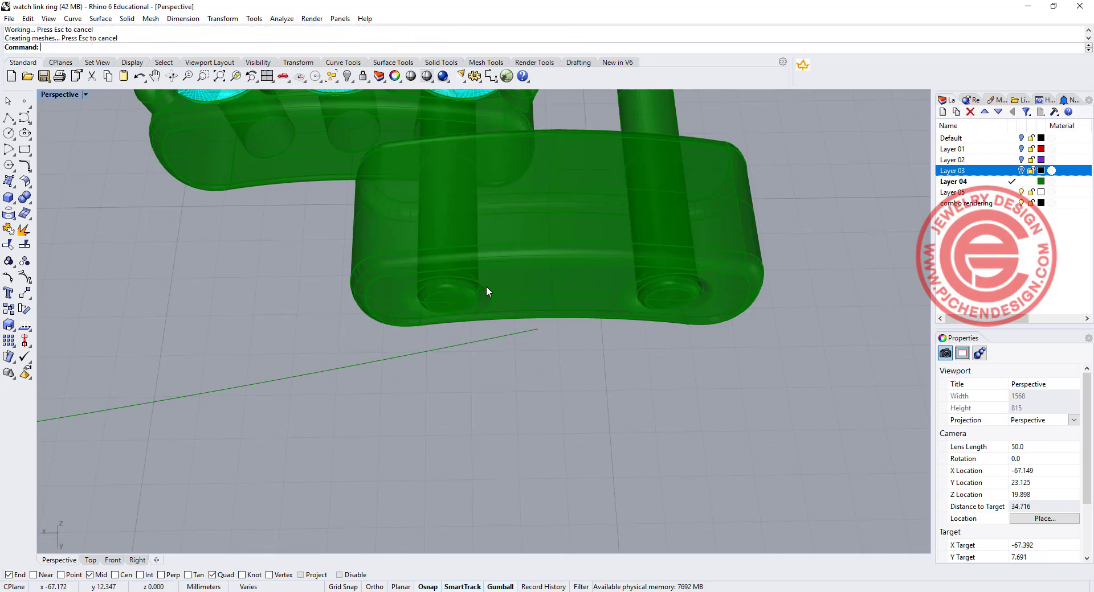
Set the Perspective view to Rendered display, examine the rounded pins and holes, and return to the four-view layout.
click(85, 95)
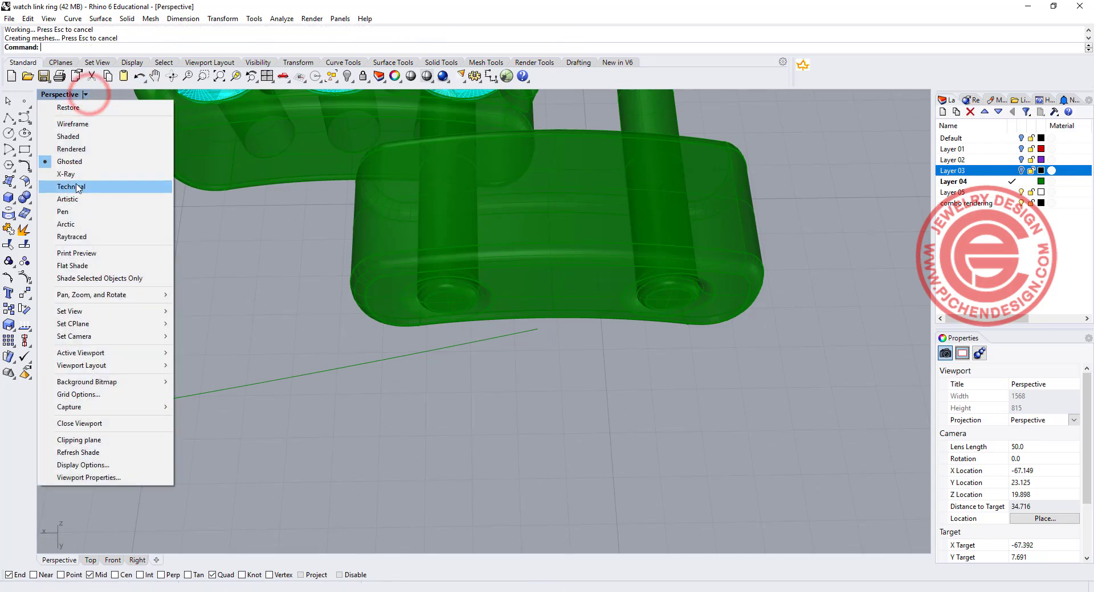
click(76, 151)
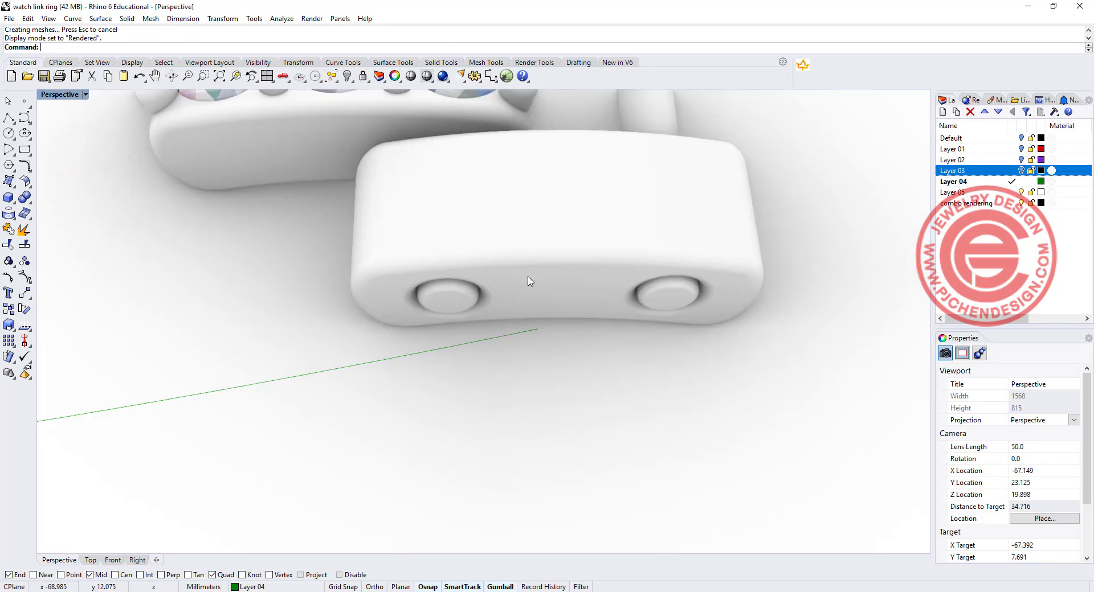
scroll(688, 299, down, 4)
right_drag(688, 300, 665, 296)
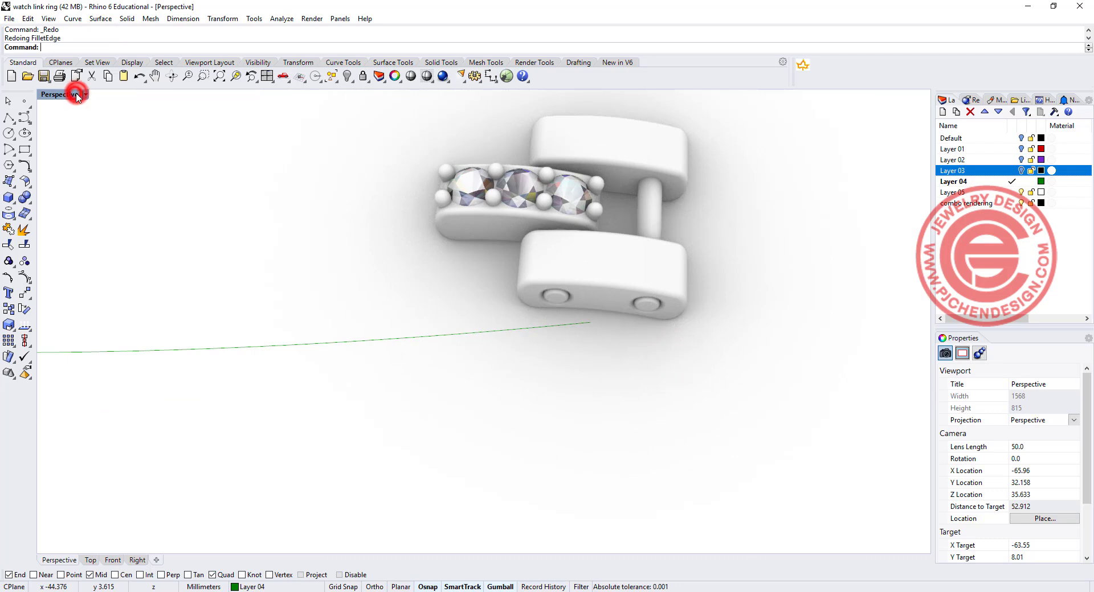
double_click(76, 94)
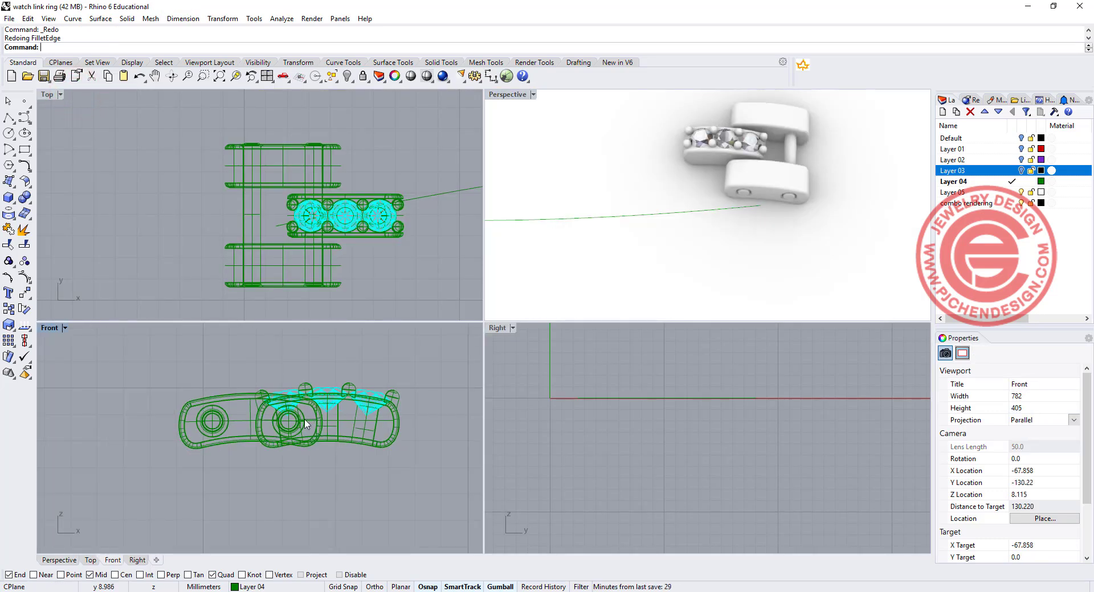
Try to move the pin at the overlapping link end across to the prong link's other end in the Front view.
scroll(283, 427, up, 2)
scroll(444, 369, up, 2)
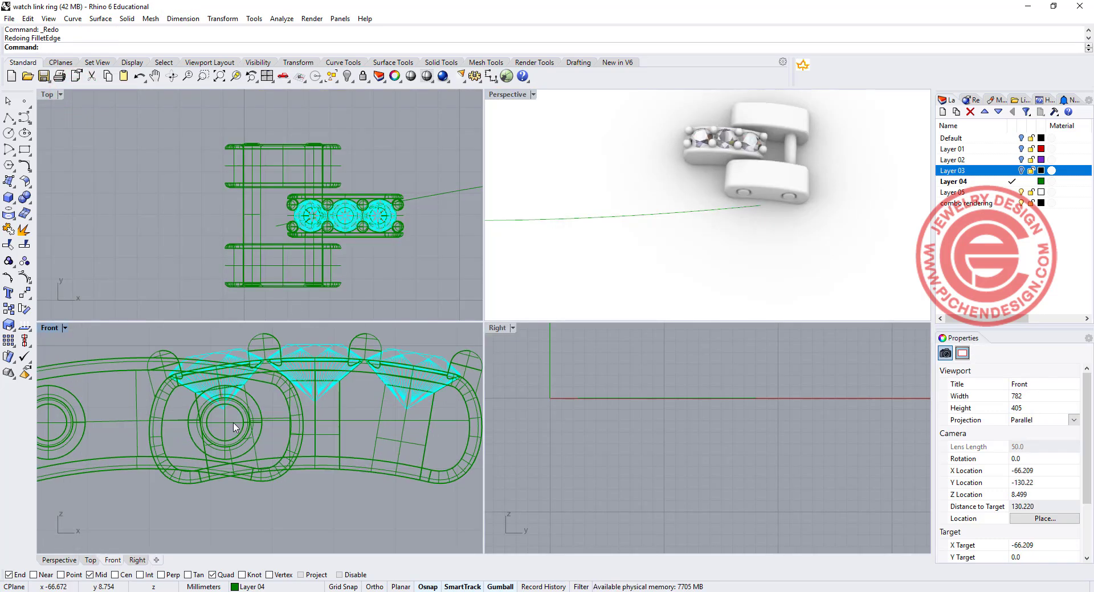
click(245, 424)
drag(268, 423, 462, 456)
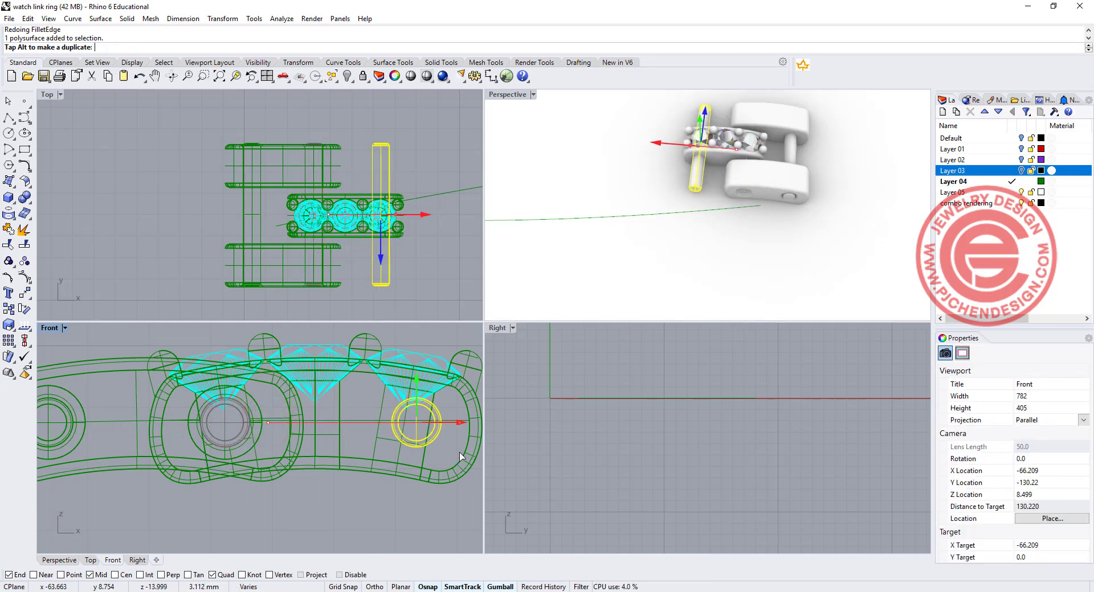
key(ctrl+z)
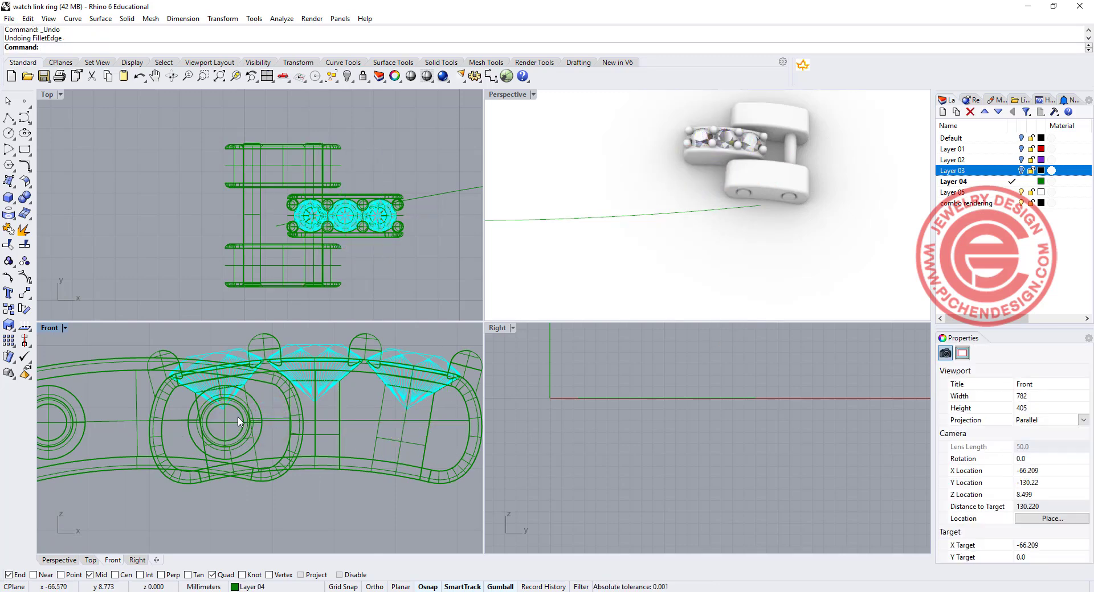
Mirror the shared pin across the prong link's vertical midline to place a copy at its other end.
click(240, 423)
click(30, 292)
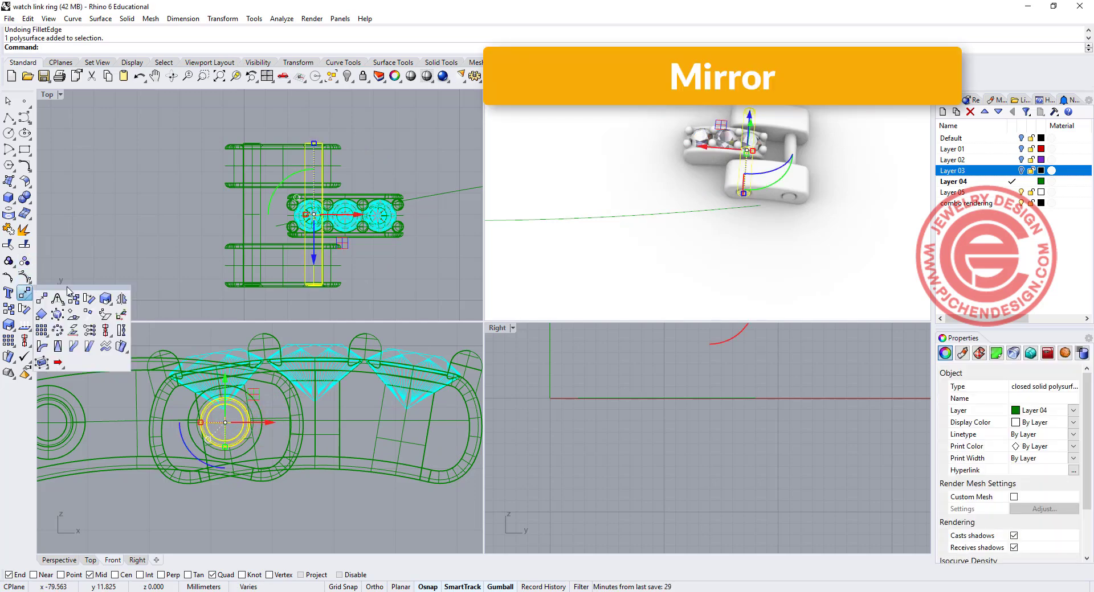
click(122, 300)
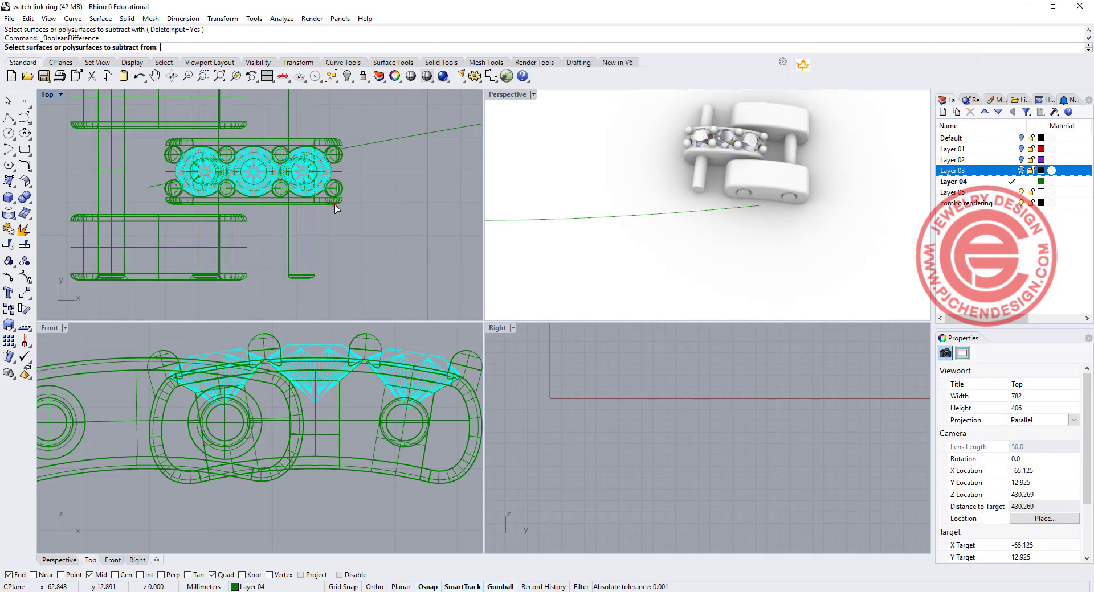
Subtract the mirrored pin from the prong link with Boolean Difference to cut its second hole.
click(334, 205)
key(Return)
click(312, 237)
right_click(342, 237)
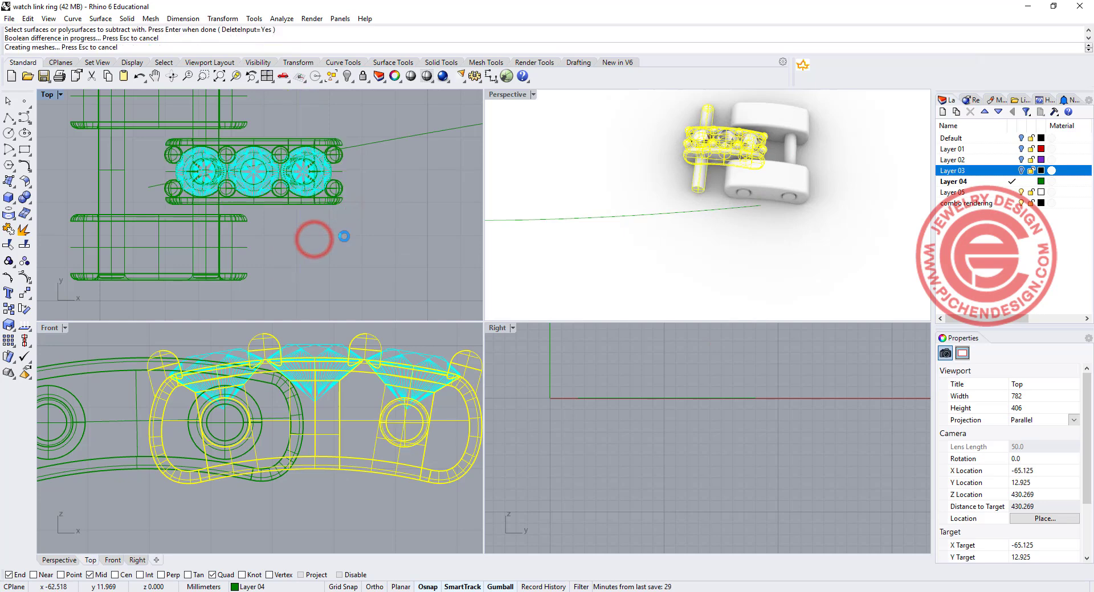
Group the three links, both pins and the stones, and rotate the group in the Top view to follow the curve's direction.
scroll(348, 239, down, 5)
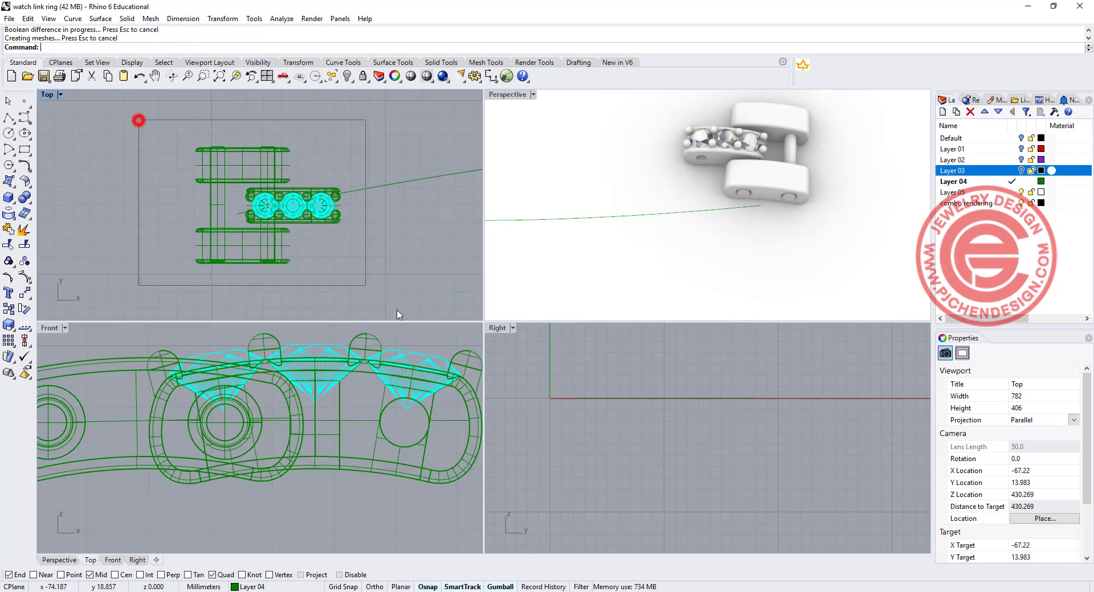
drag(376, 294, 378, 296)
right_drag(303, 217, 245, 190)
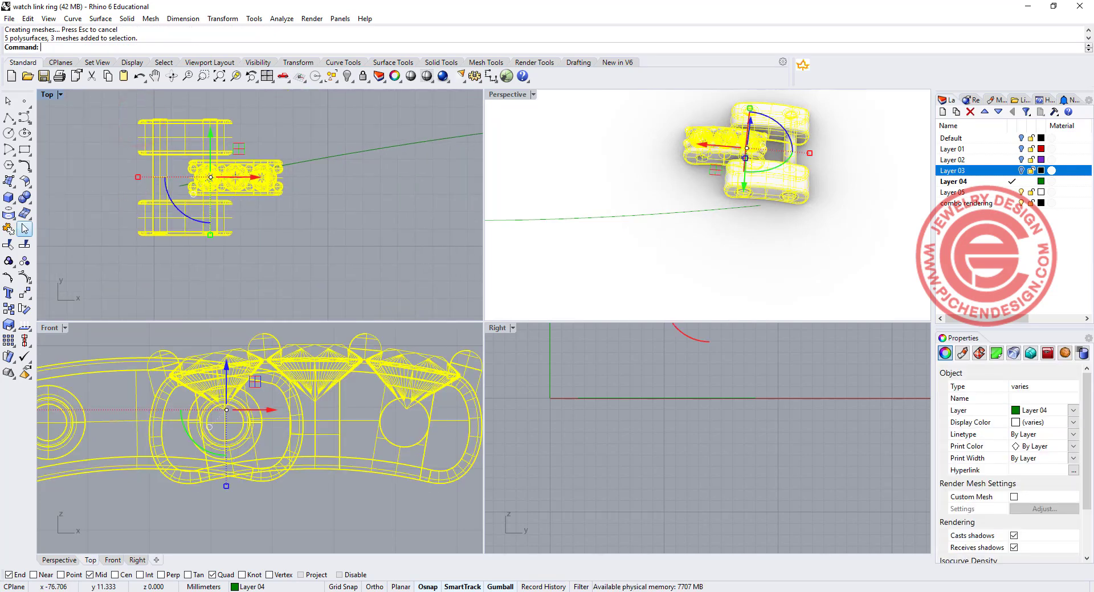
click(8, 245)
mouse_move(190, 223)
mouse_down()
mouse_move(181, 216)
mouse_move(200, 226)
mouse_up()
scroll(255, 195, up, 3)
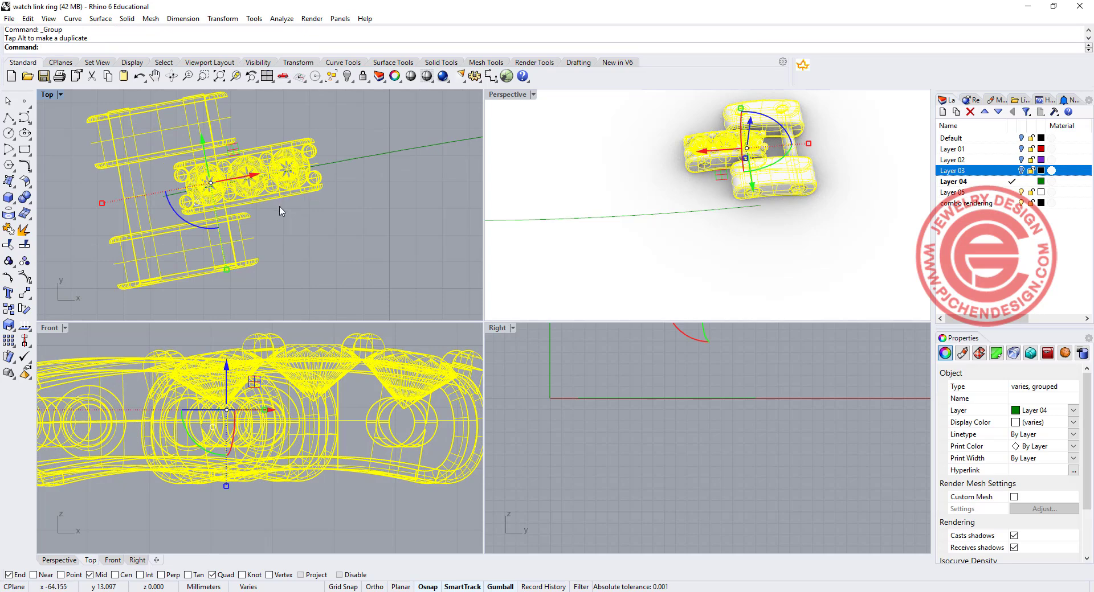
Try to array the grouped link set along the full curve with Array Along Curve, using Freeform orientation.
scroll(300, 172, down, 8)
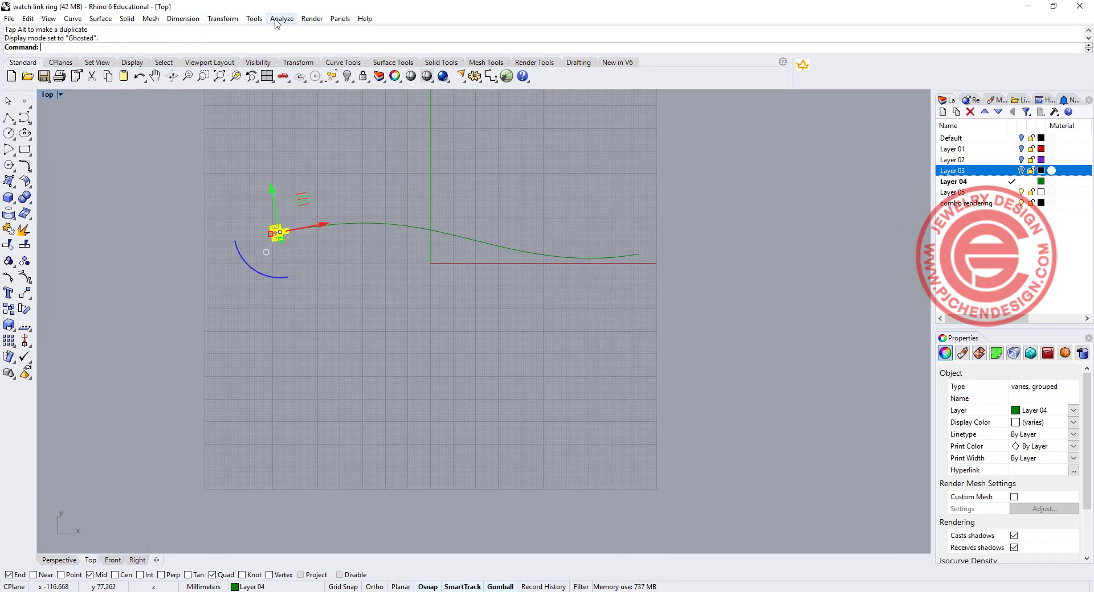
click(281, 18)
mouse_move(223, 19)
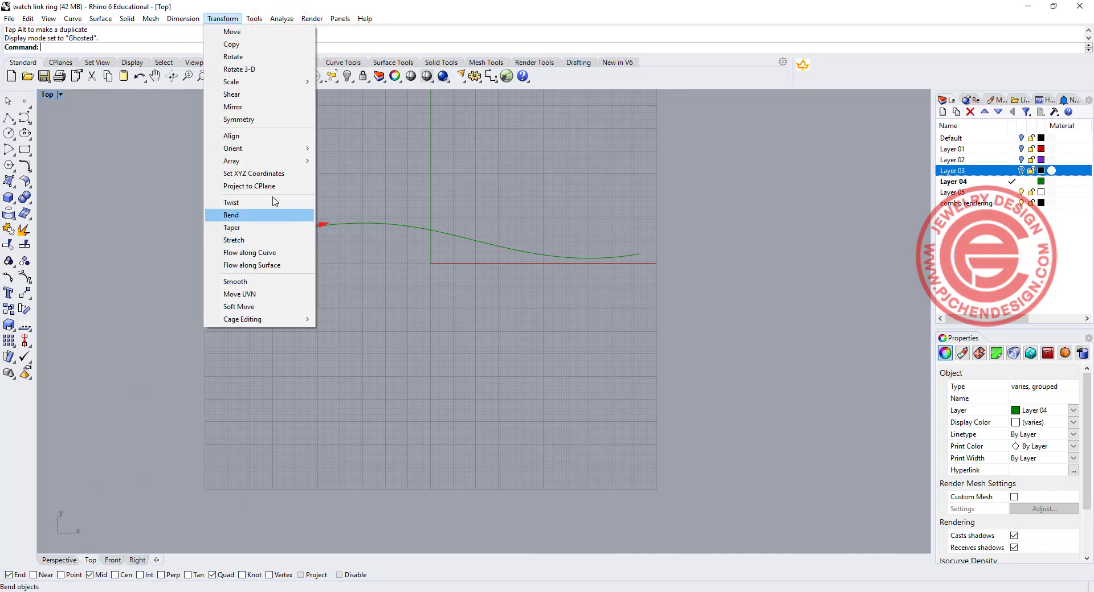
mouse_move(288, 161)
click(398, 199)
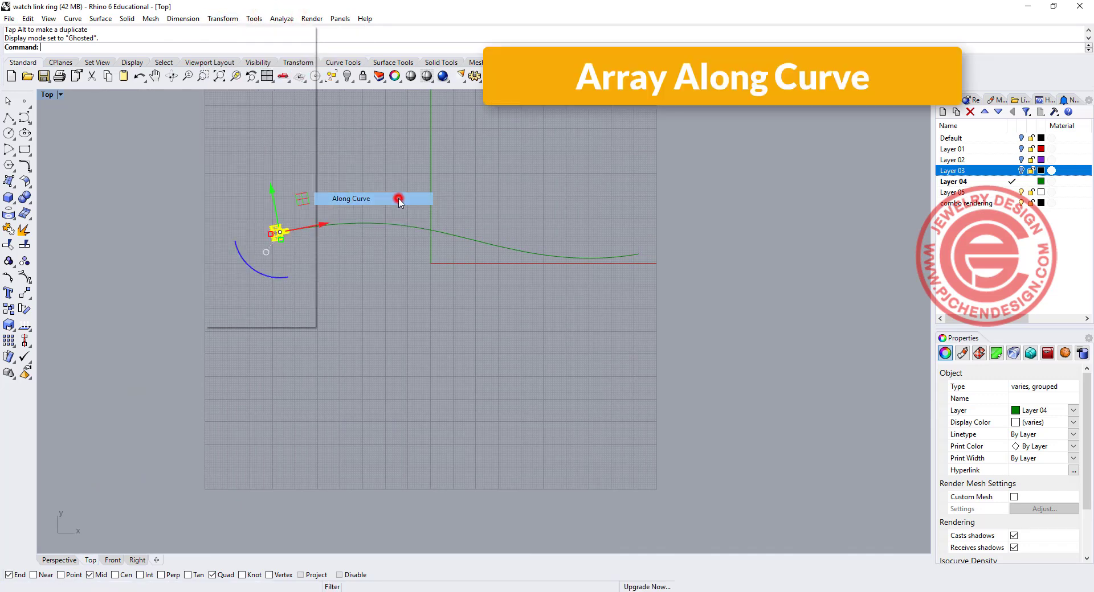
scroll(292, 228, up, 5)
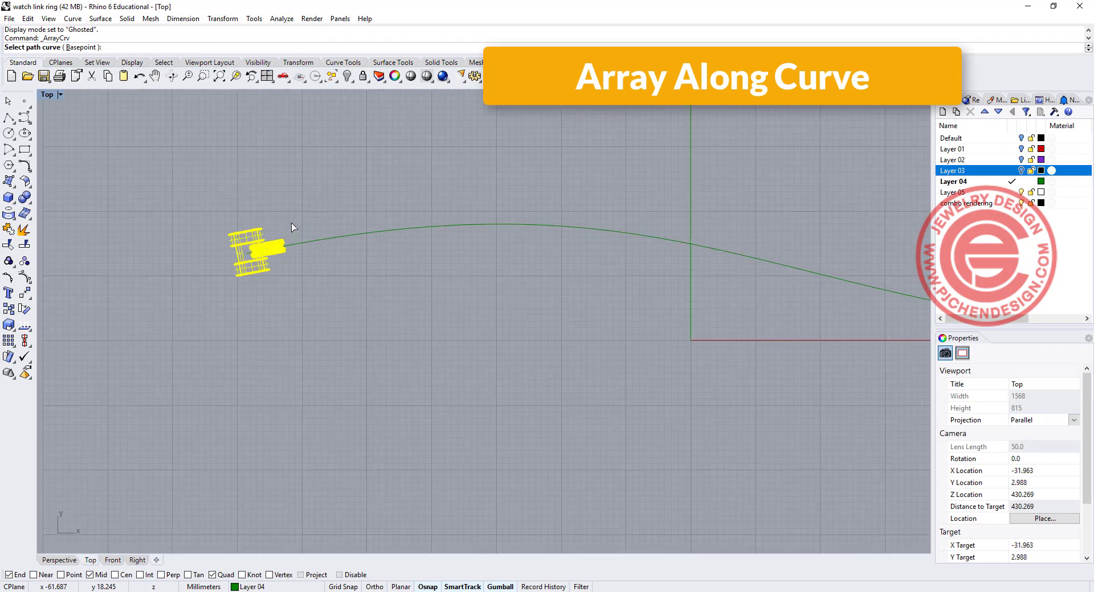
click(298, 241)
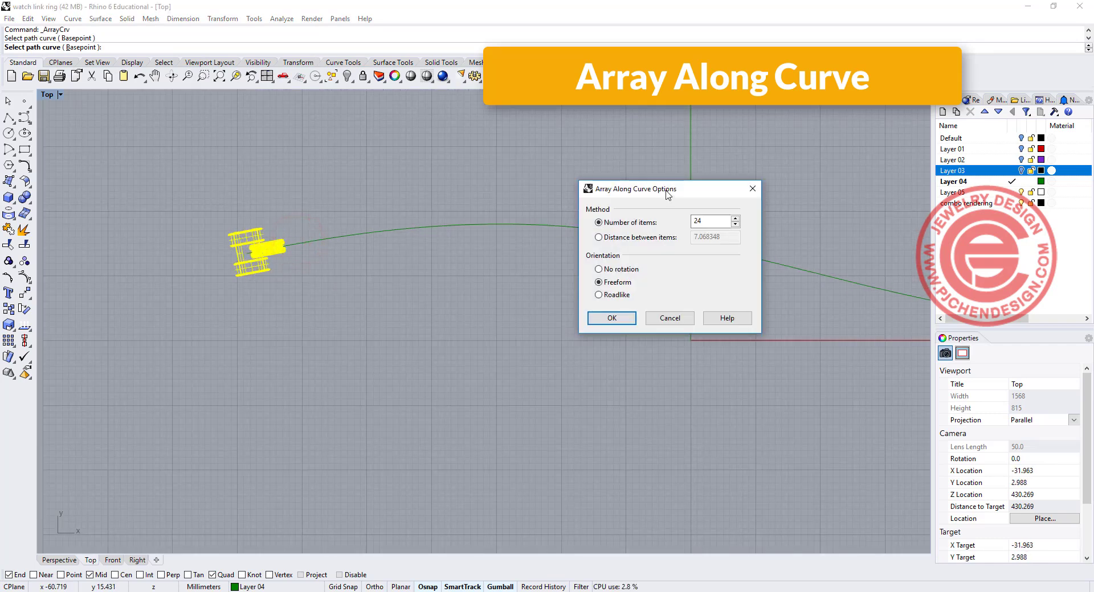
drag(664, 193, 587, 333)
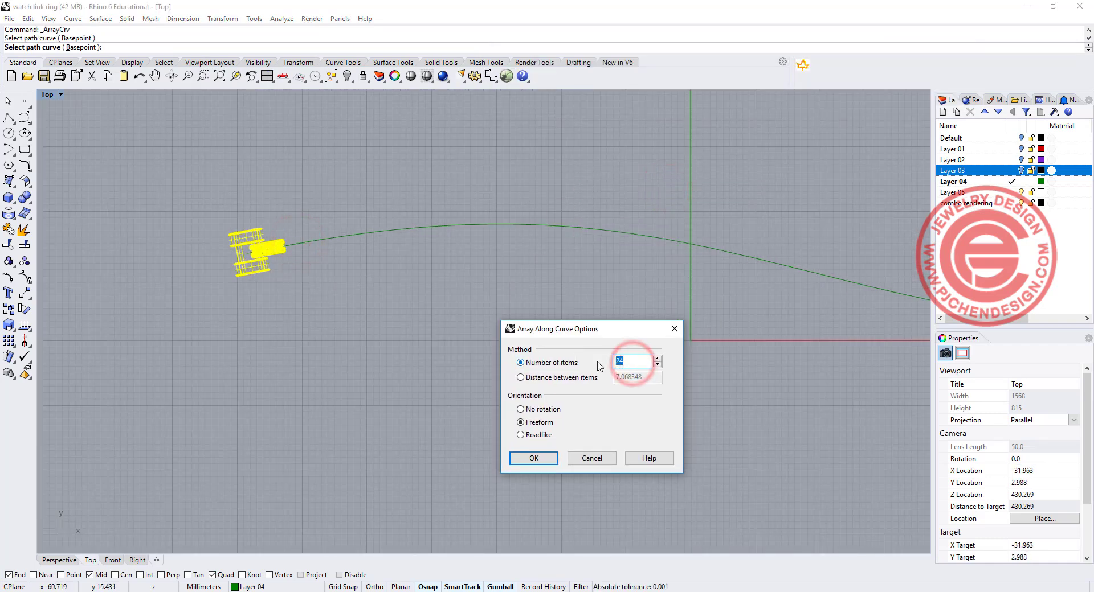
key(Return)
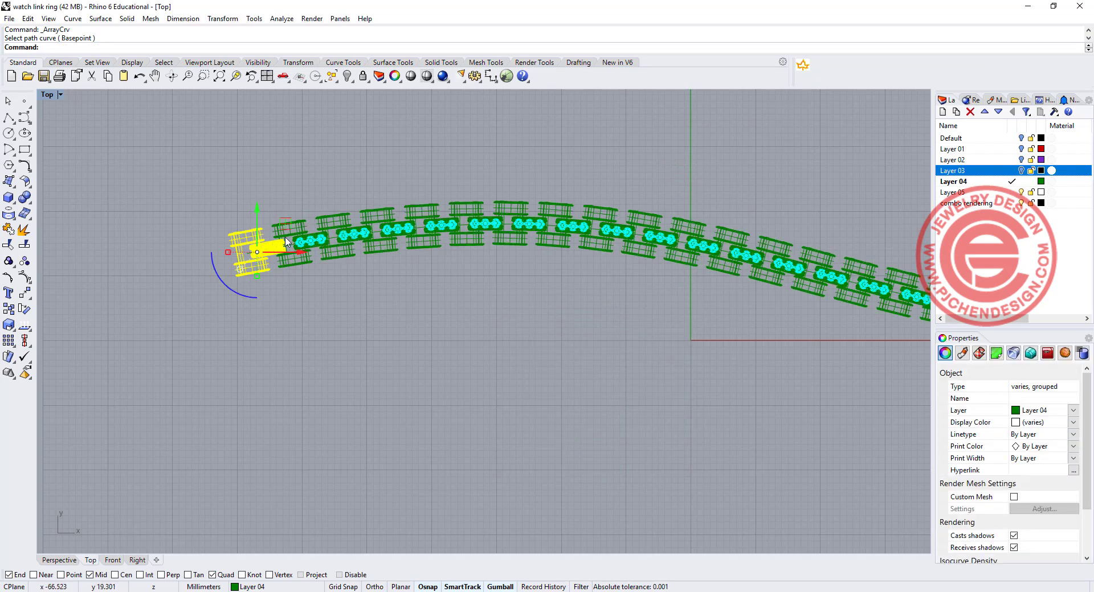
scroll(279, 239, up, 6)
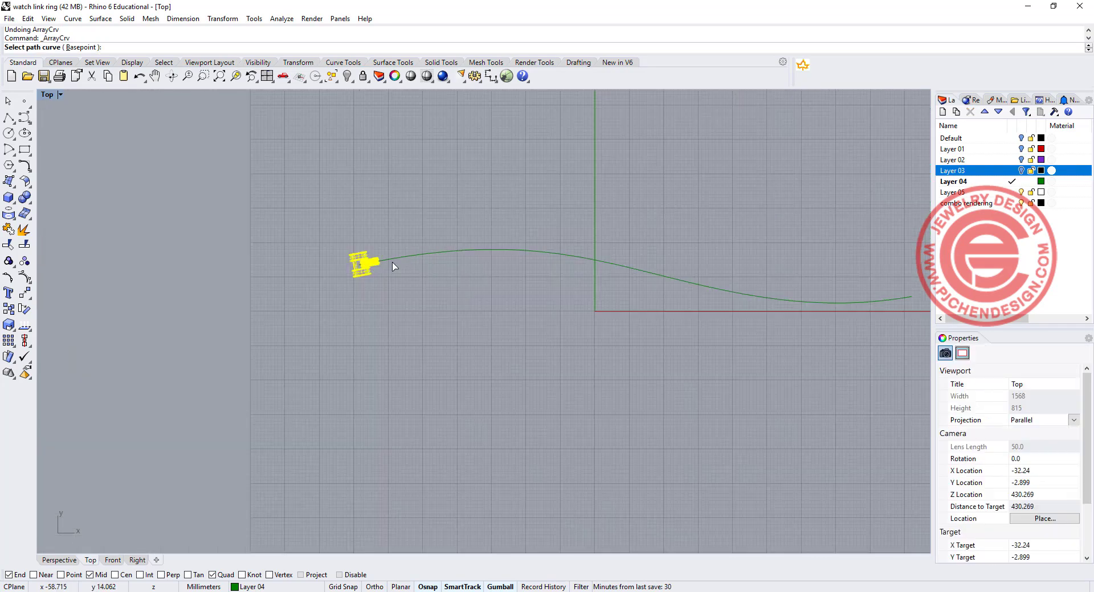
Array the grouped link set along the curve by number of items with Freeform orientation, spacing the links closer together.
scroll(390, 264, up, 4)
click(389, 261)
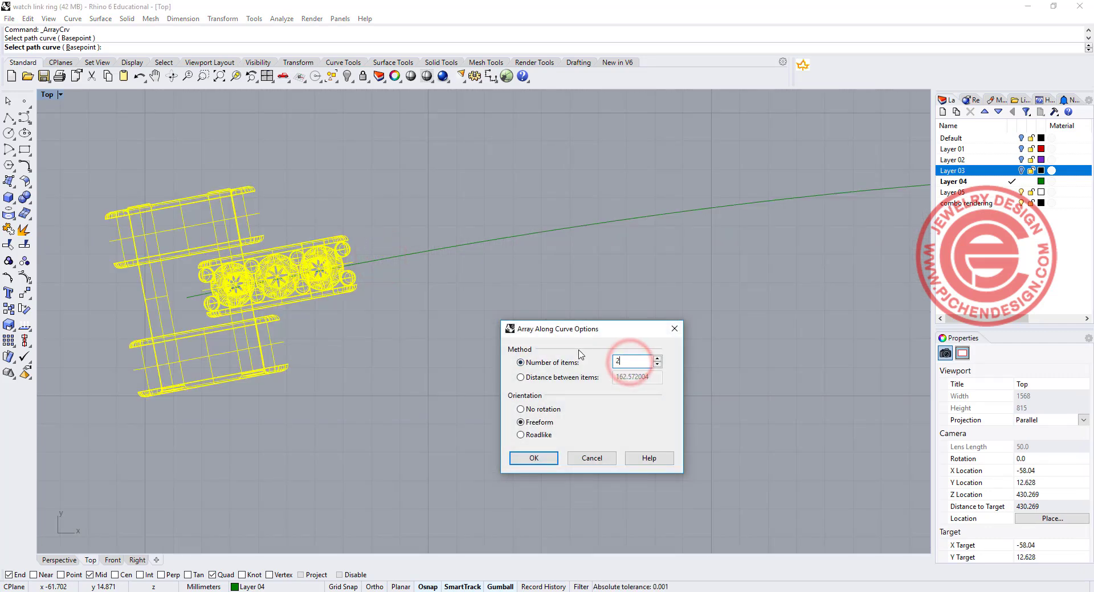
key(Return)
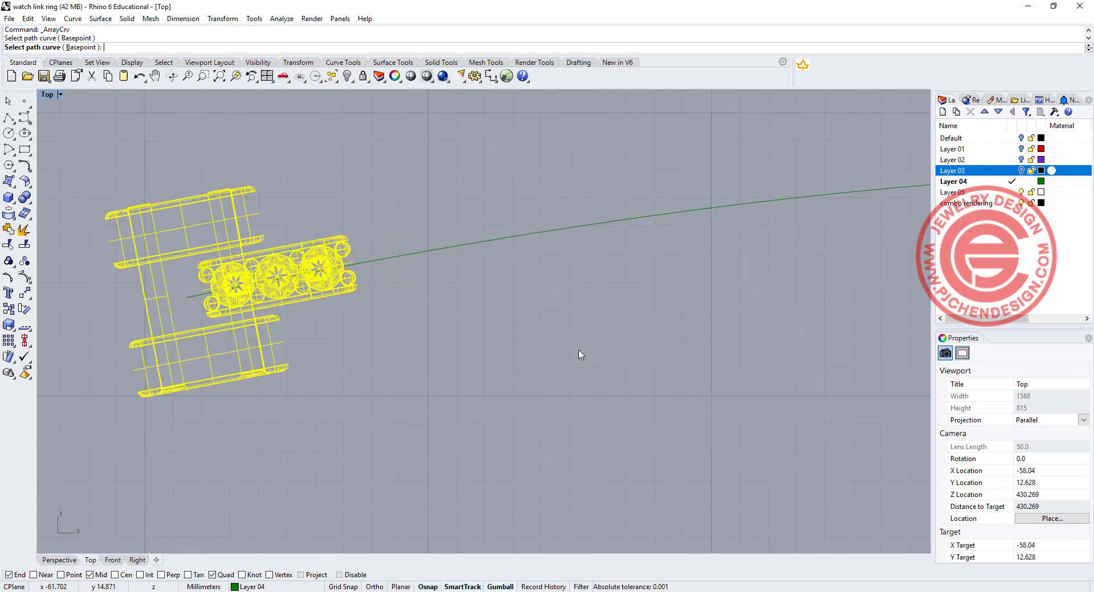
click(568, 358)
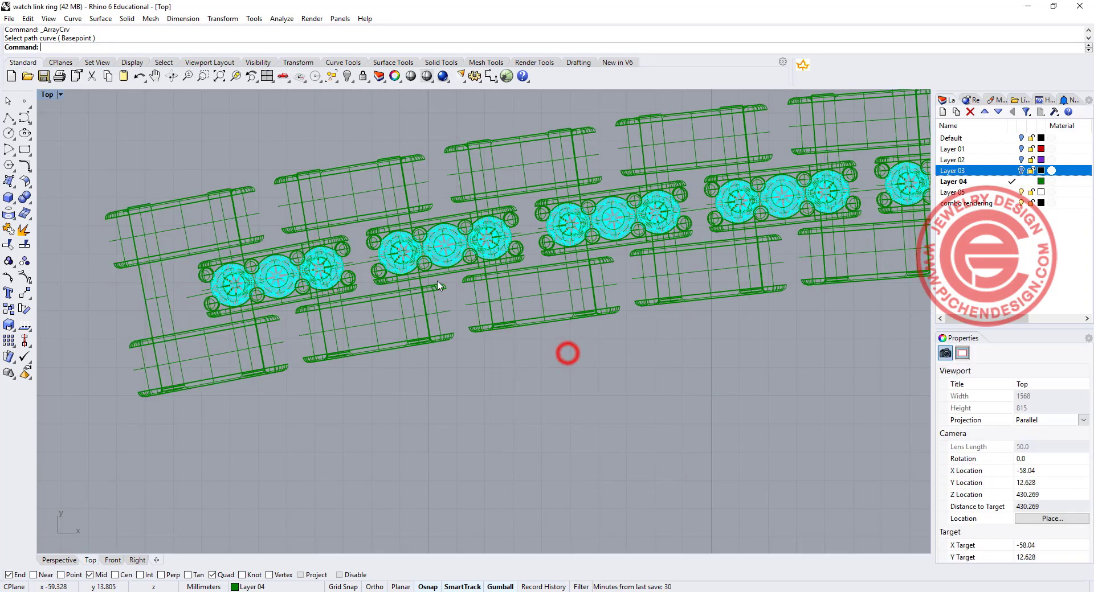
scroll(566, 354, down, 8)
Ungroup the last link set at the curve's far end and delete its prong link together with one stone.
scroll(740, 340, up, 10)
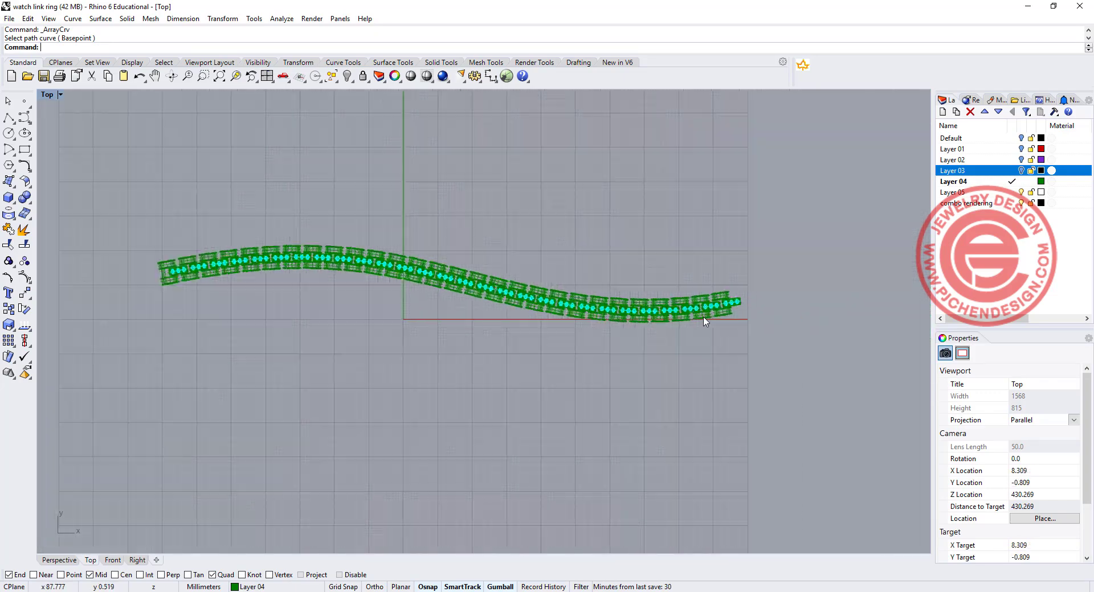
scroll(746, 302, up, 2)
click(824, 306)
scroll(507, 235, down, 4)
click(29, 262)
click(775, 333)
drag(783, 300, 740, 242)
key(Delete)
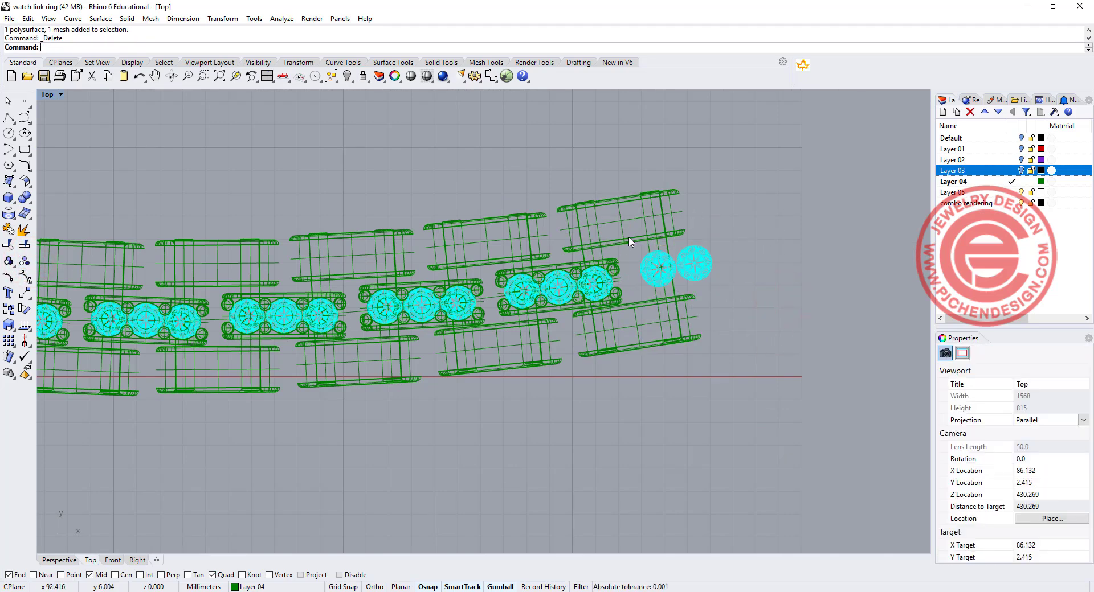
Delete the two loose stones left at the chain's far end.
scroll(764, 279, up, 3)
click(762, 276)
key(Delete)
click(656, 282)
key(Delete)
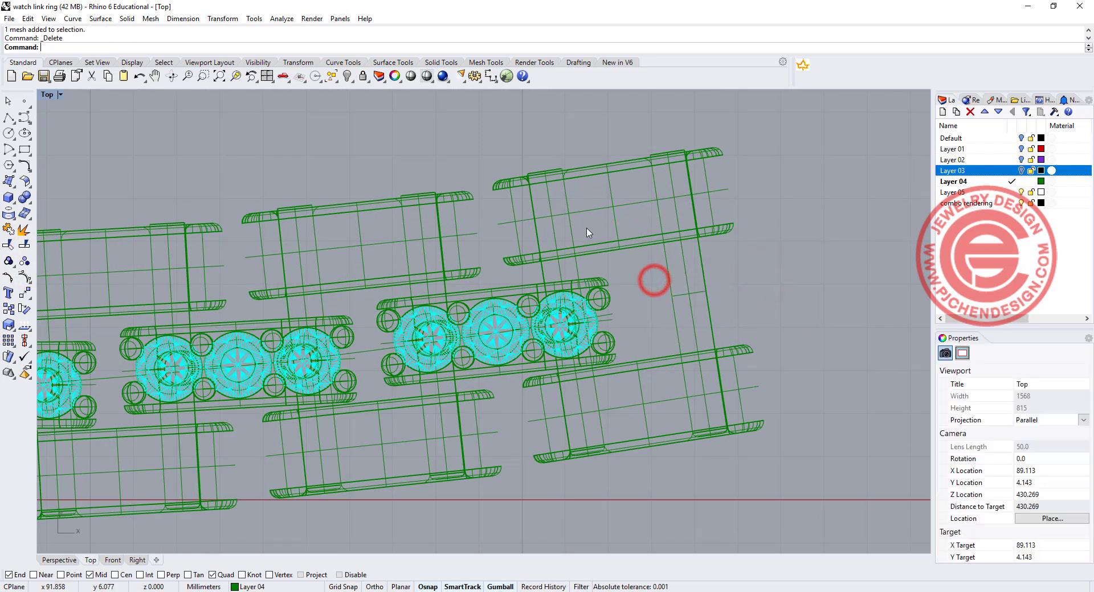
Bring the two clasp parts onto Layer 04 beside the chain and hide the Default layer, working in the Perspective view.
scroll(504, 237, down, 14)
right_drag(225, 257, 445, 273)
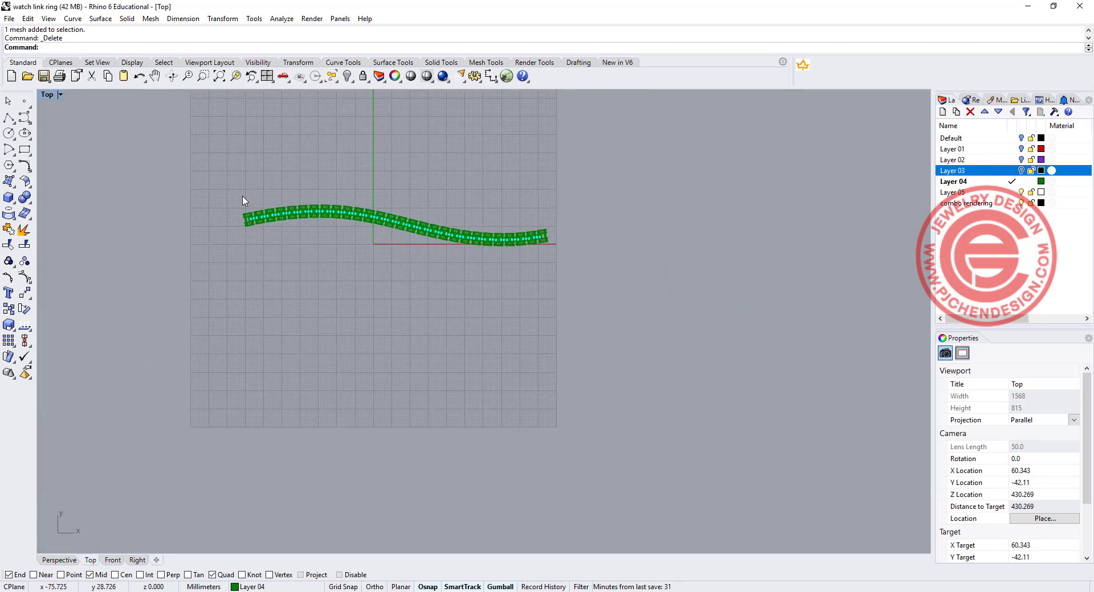
right_drag(212, 163, 222, 176)
double_click(46, 94)
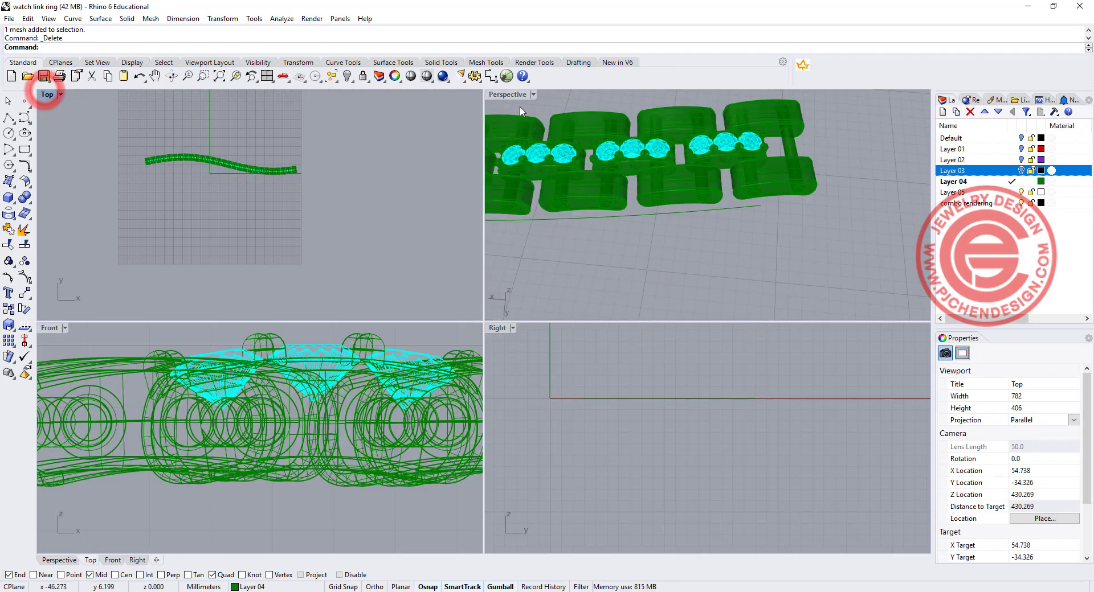
double_click(508, 94)
scroll(344, 245, down, 16)
shift+right_drag(283, 271, 610, 333)
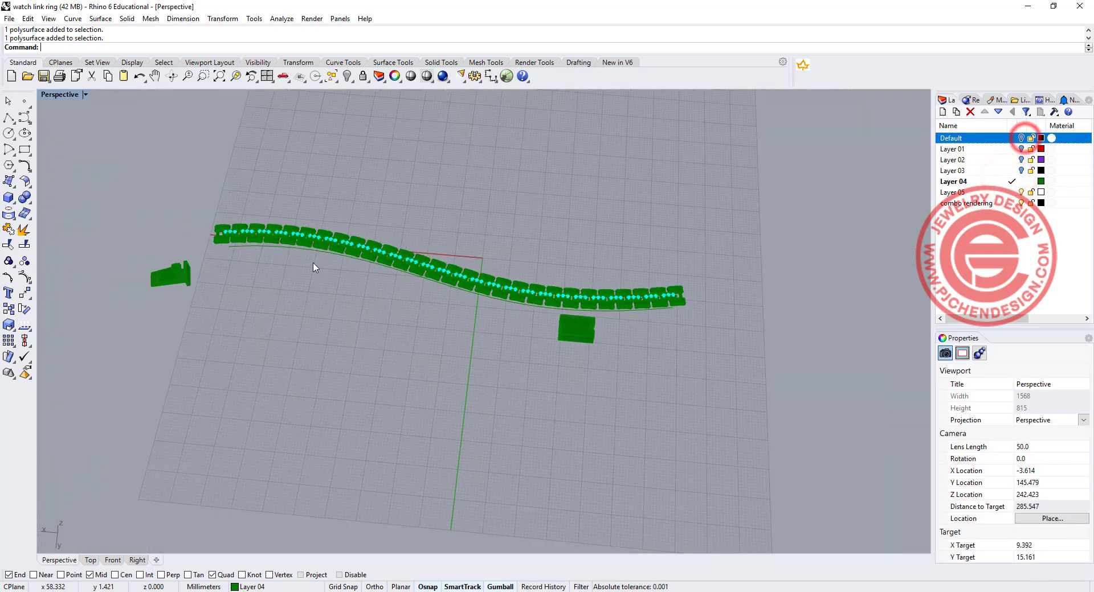
Move and rotate the first clasp part in the Top view so its end bar overlaps the chain's last side links.
right_drag(313, 269, 435, 309)
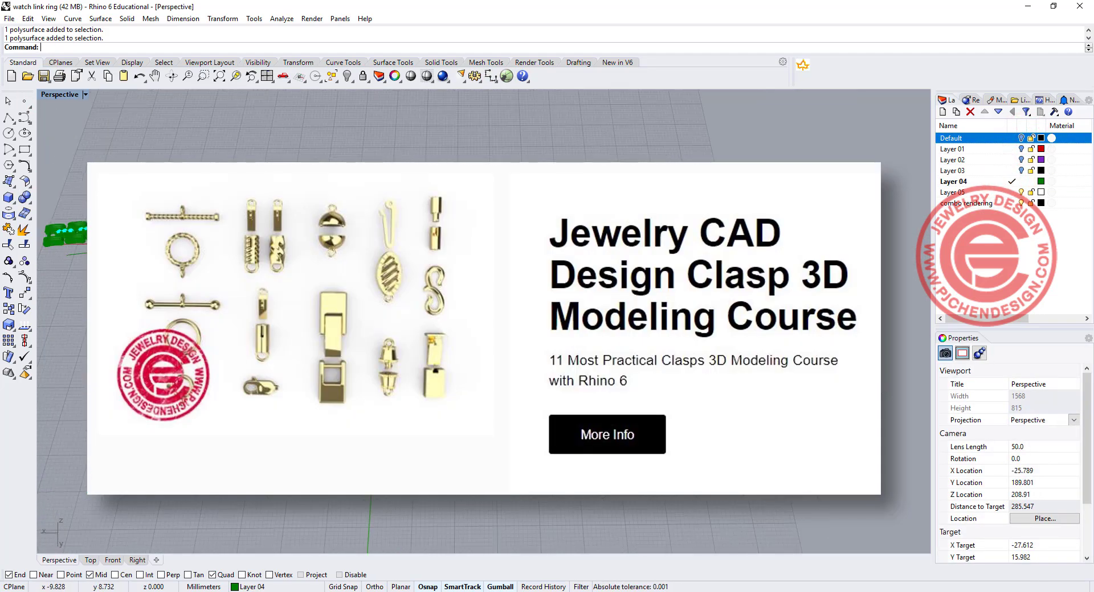
scroll(528, 327, up, 2)
key(ctrl+F1)
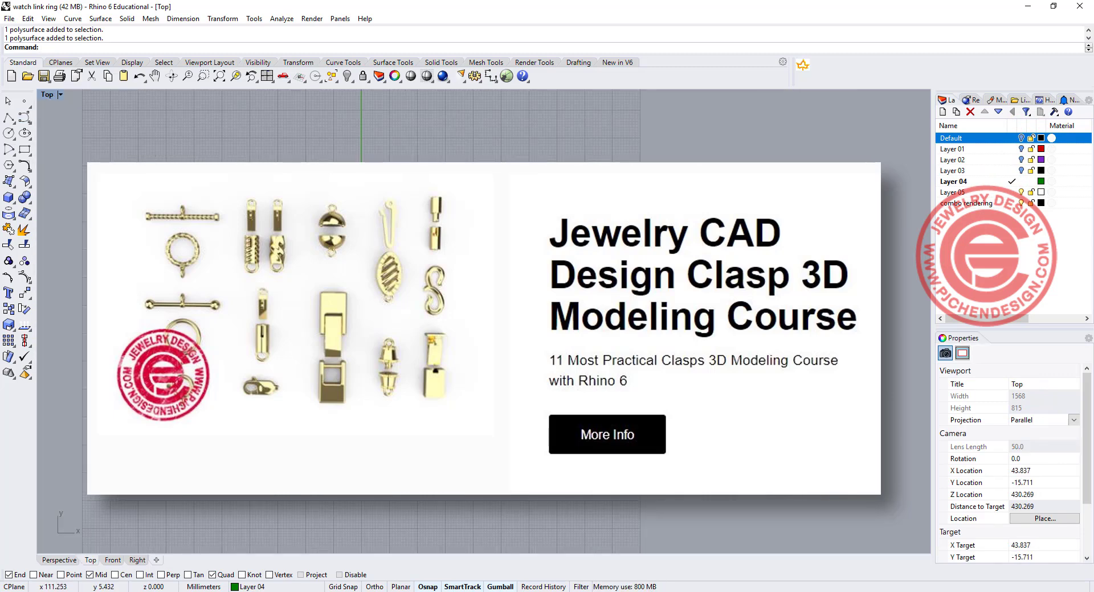
scroll(678, 270, up, 10)
click(746, 217)
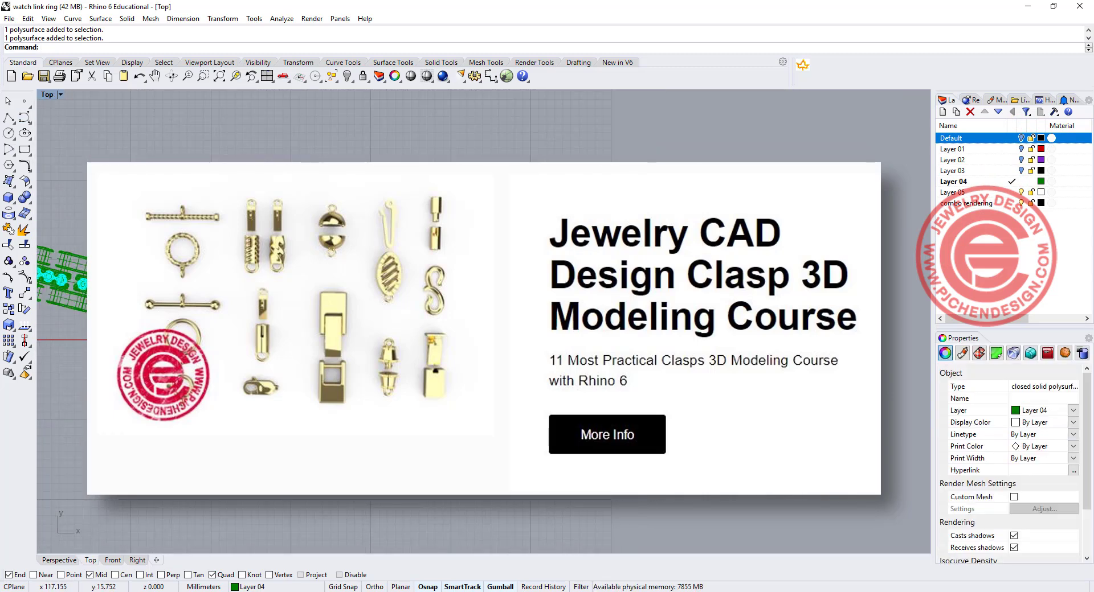
drag(658, 273, 580, 320)
scroll(579, 320, up, 10)
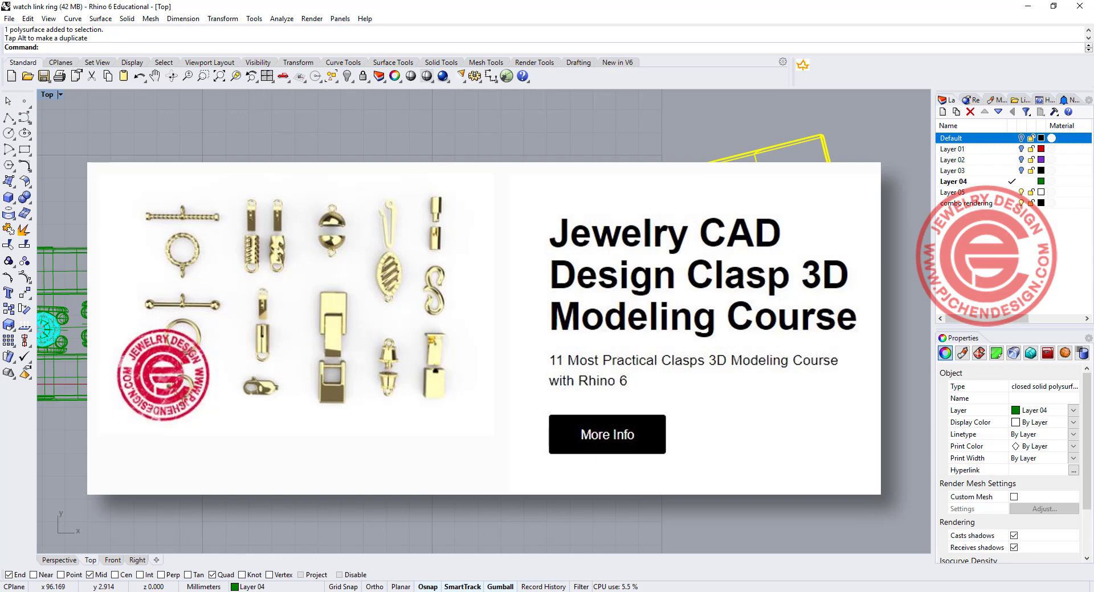
right_drag(579, 324, 566, 343)
mouse_move(653, 309)
mouse_down()
mouse_move(652, 299)
mouse_move(649, 309)
mouse_up()
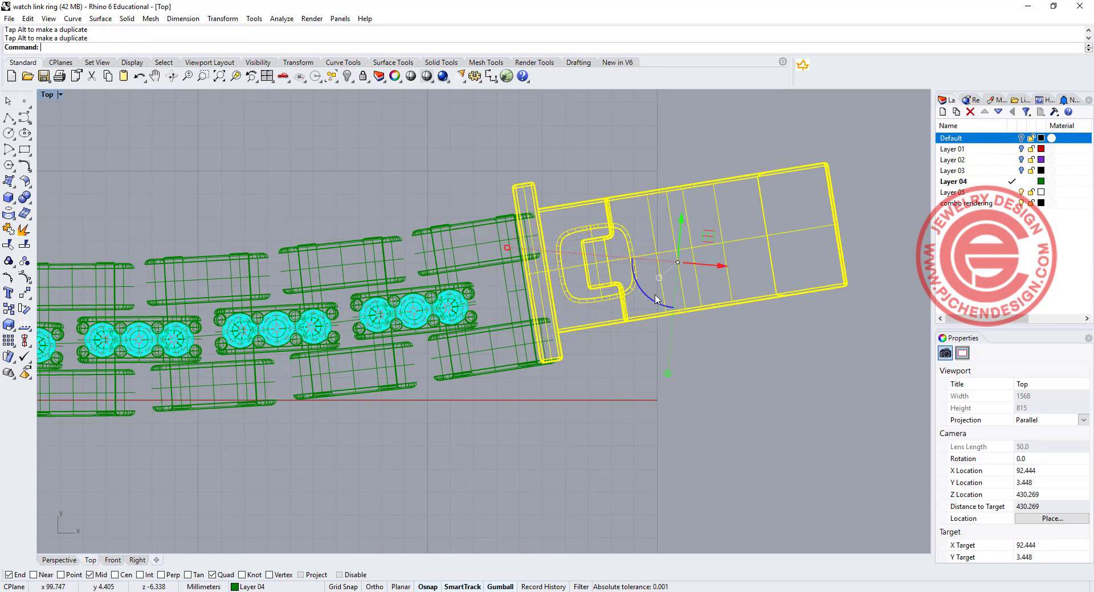
drag(710, 235, 672, 258)
Draw a straight polyline lengthwise through the clasp's end bar, extending past both of its ends.
click(369, 171)
scroll(495, 235, up, 3)
click(498, 197)
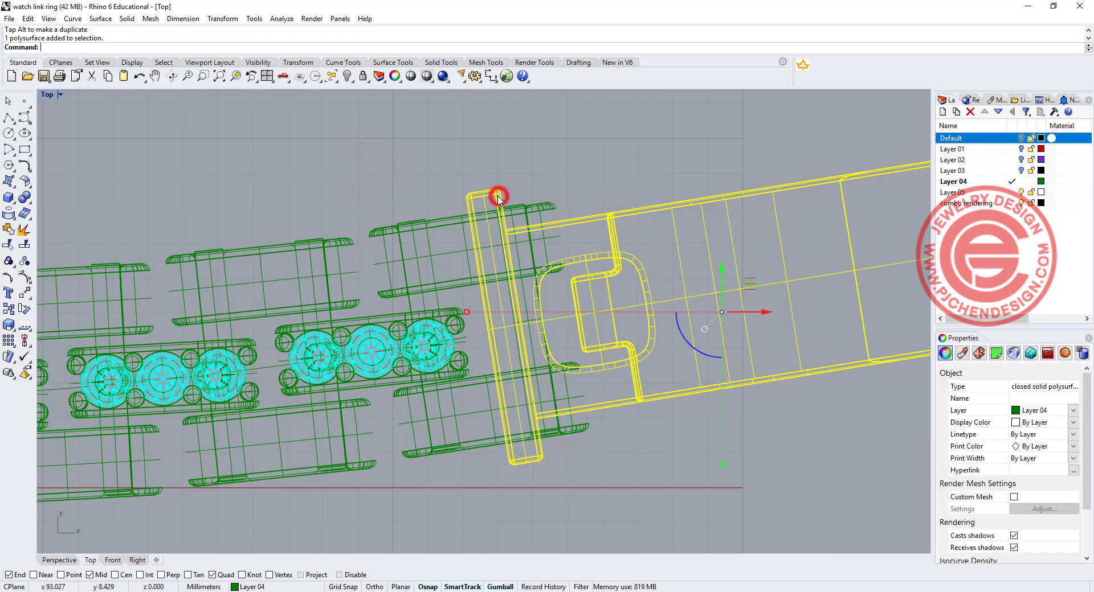
click(104, 134)
click(10, 118)
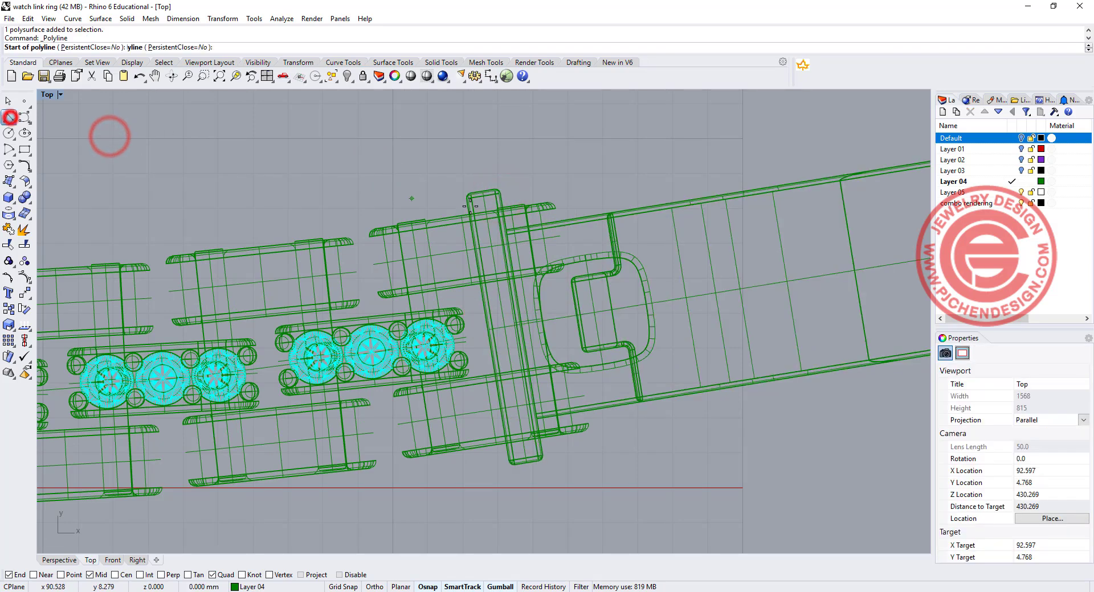
click(475, 166)
click(531, 521)
right_click(527, 502)
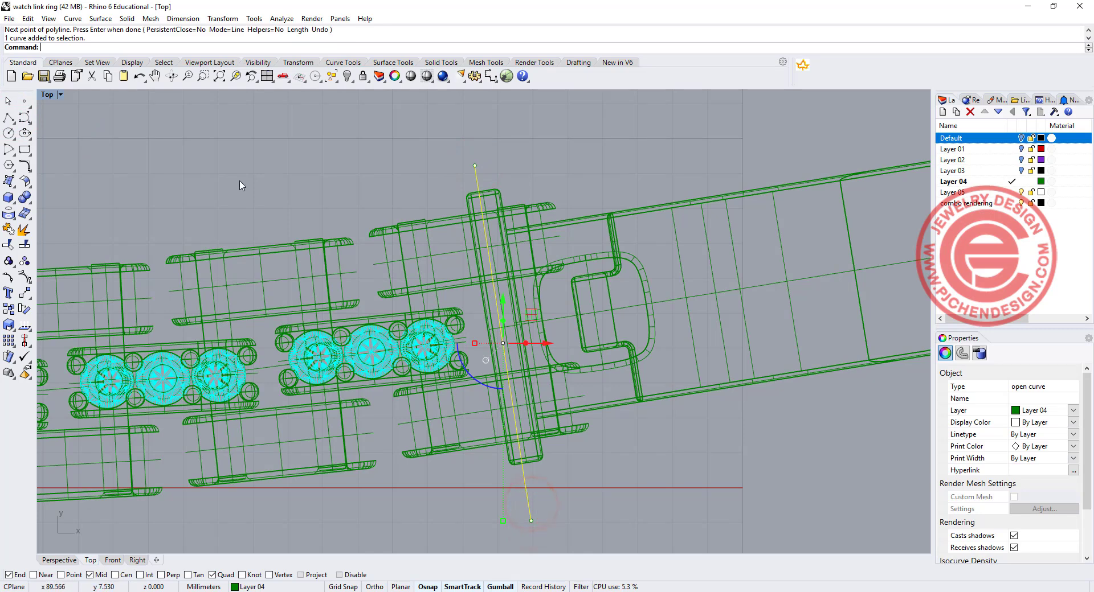
Trim the two last side links where they pass the cutting line and delete the leftover pin under the clasp.
click(8, 246)
click(535, 204)
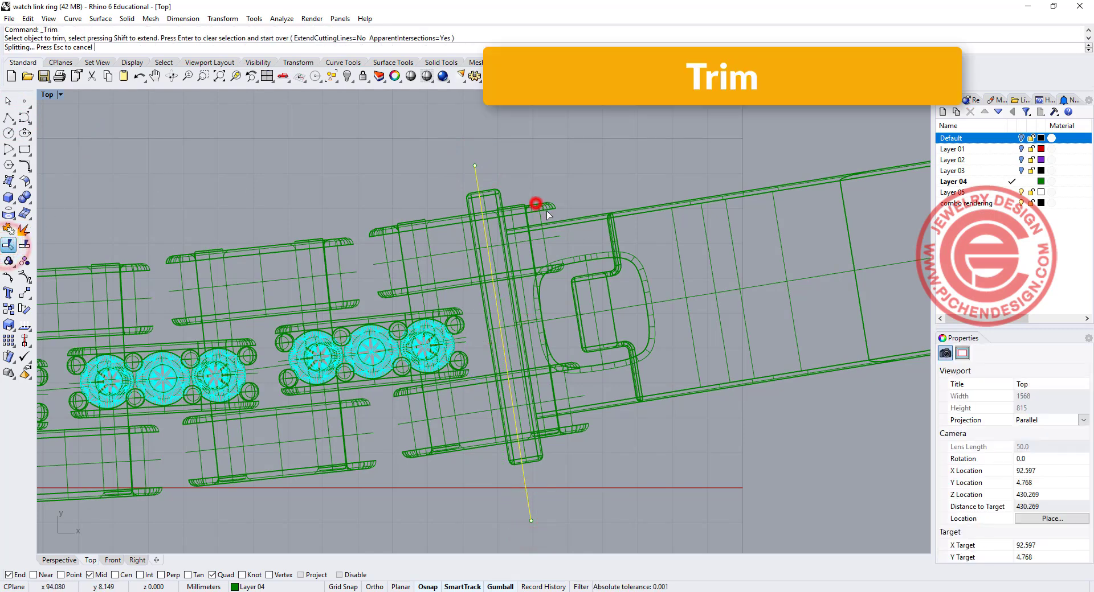
click(556, 431)
key(Delete)
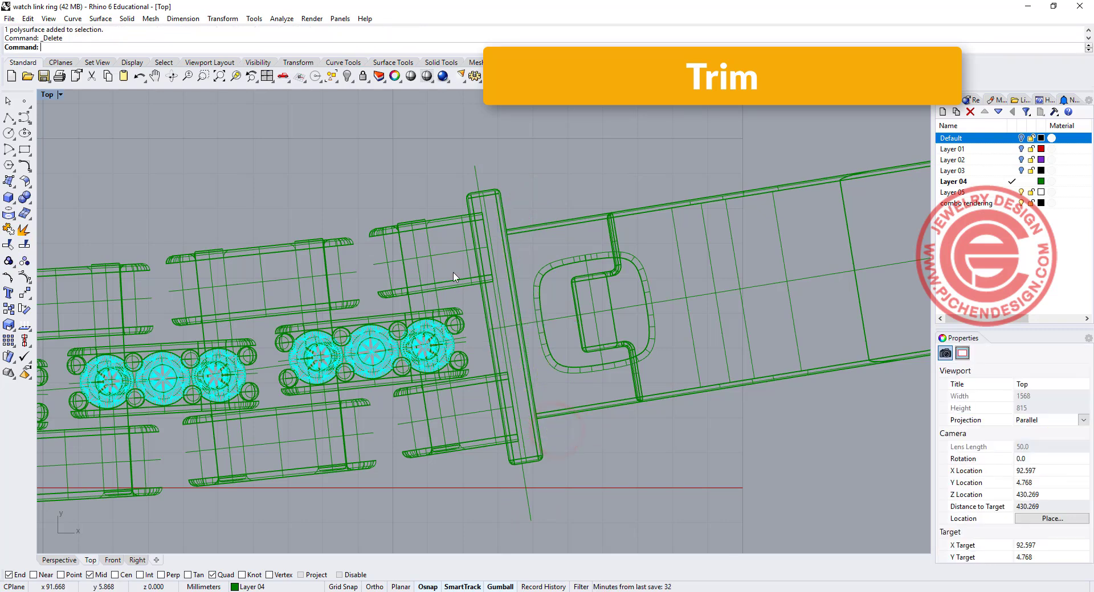
Close the open ends of the two trimmed side links with Cap.
click(453, 228)
click(480, 385)
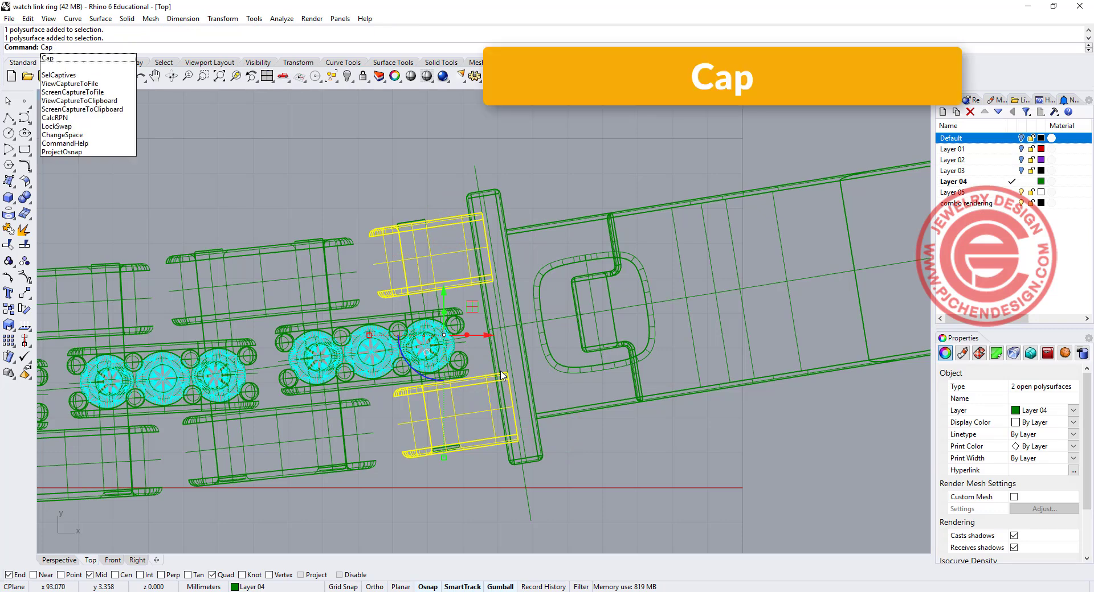
key(Return)
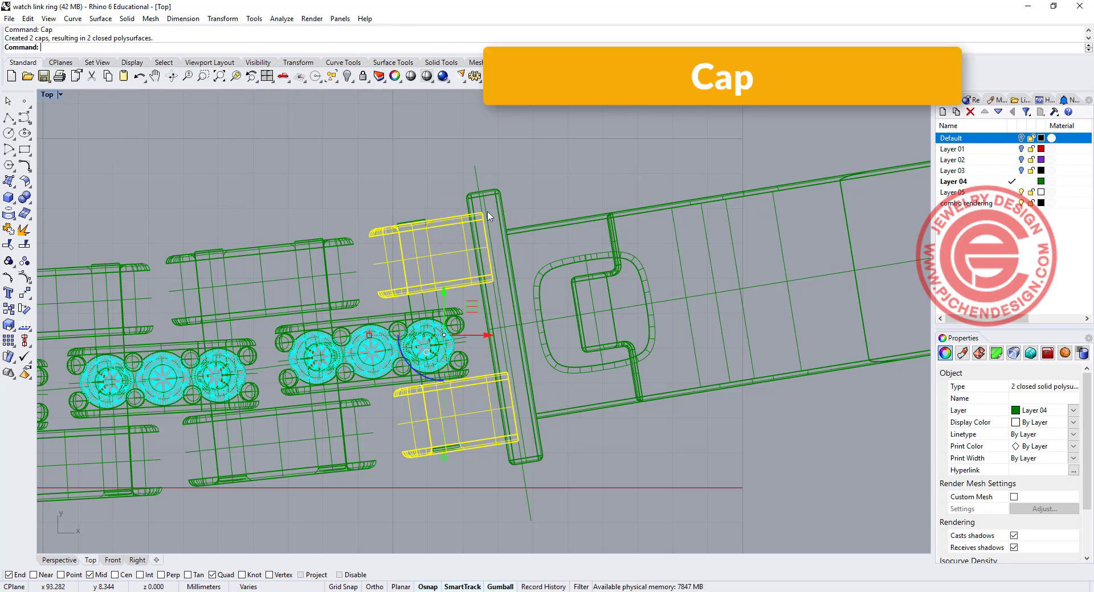
Move and rotate the second clasp part to the chain's opposite end, overlapping the first side links along the curve's direction.
scroll(503, 204, down, 8)
scroll(346, 266, up, 4)
click(493, 231)
drag(528, 218, 288, 269)
scroll(302, 273, up, 5)
drag(213, 363, 222, 364)
drag(249, 290, 275, 319)
scroll(319, 326, up, 5)
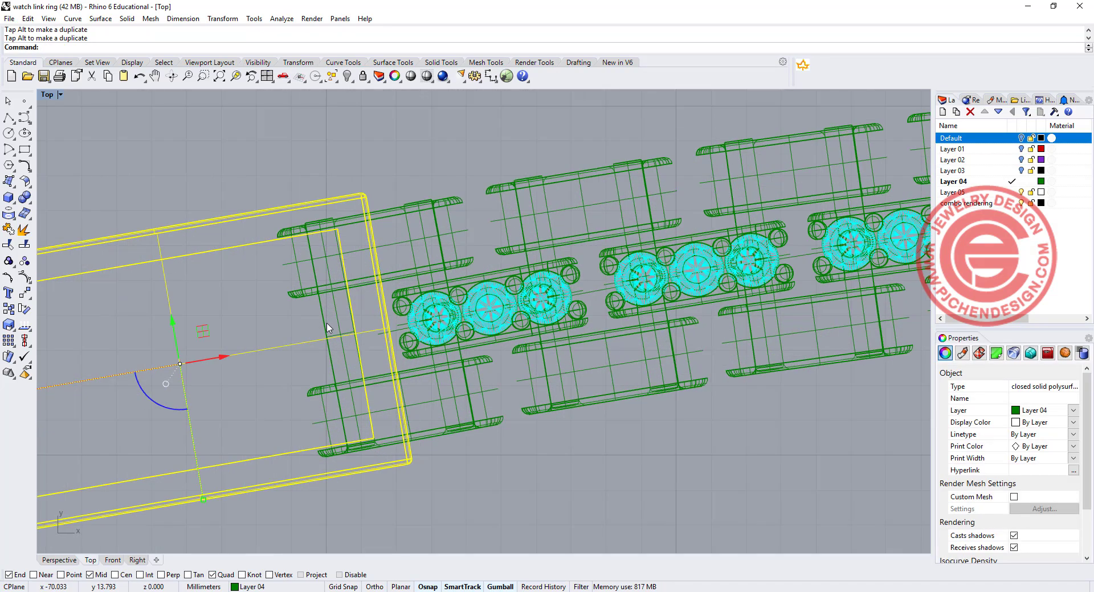
Draw a straight polyline across the first link set, parallel to and just inside the second clasp part's end edge.
click(326, 322)
click(405, 144)
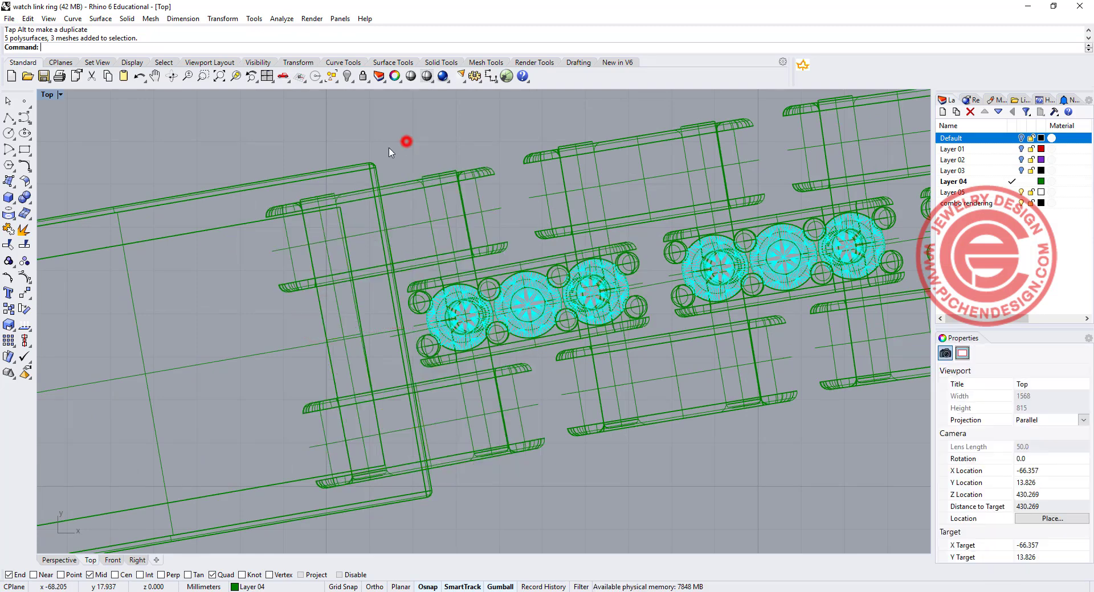
click(342, 145)
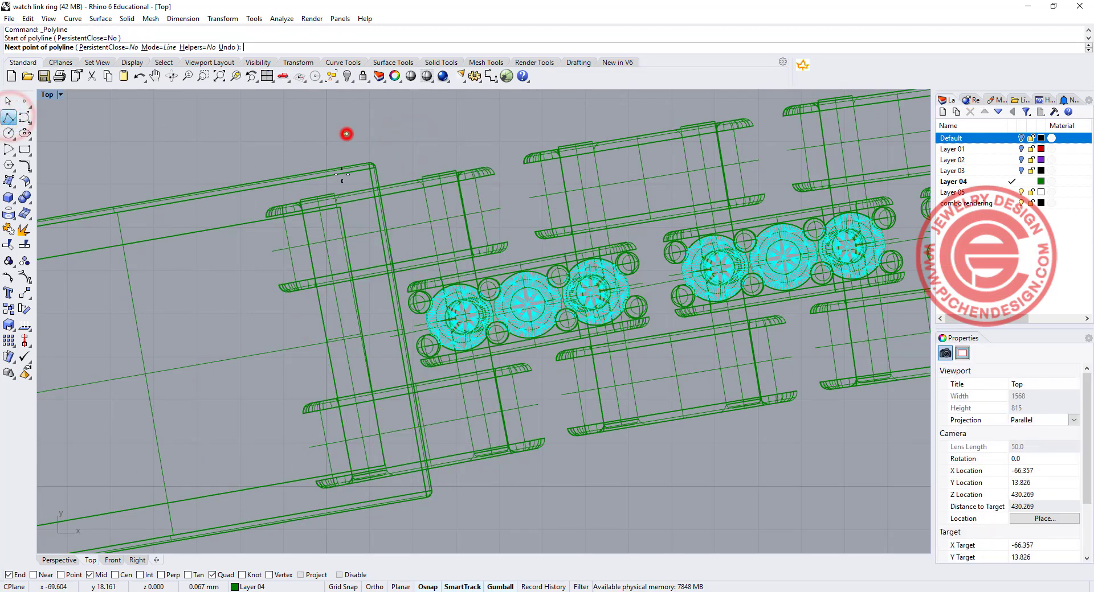
right_click(415, 521)
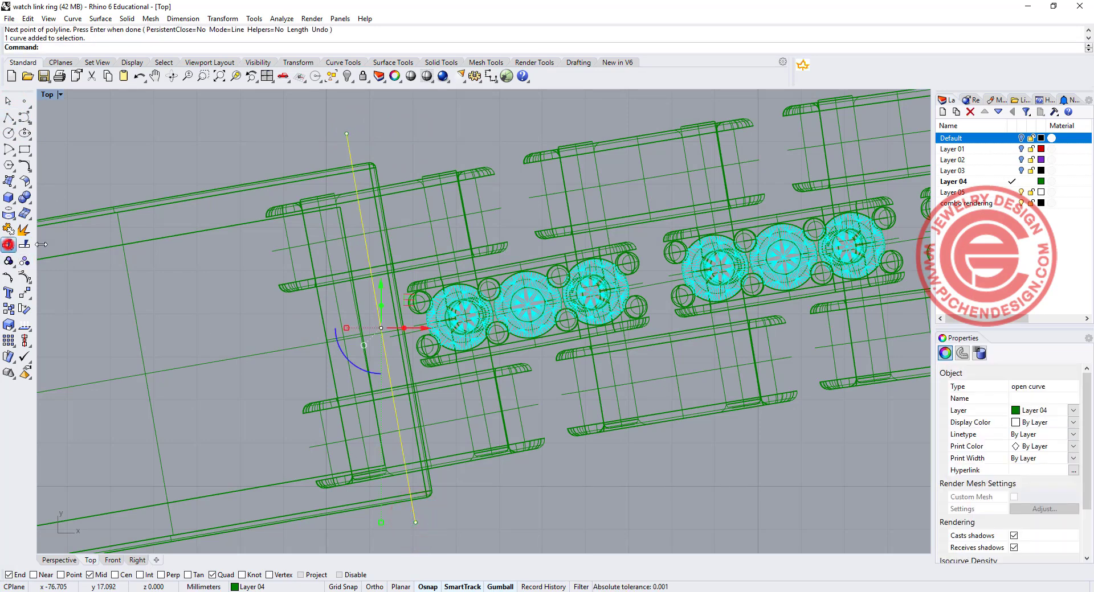
Trim the first two side links where they extend past the new cutting line into the second clasp part.
click(12, 246)
click(343, 195)
click(322, 408)
key(Return)
Finish trimming the first link set, ungroup it, and delete the leftover cut-off bar inside the second clasp part.
click(333, 391)
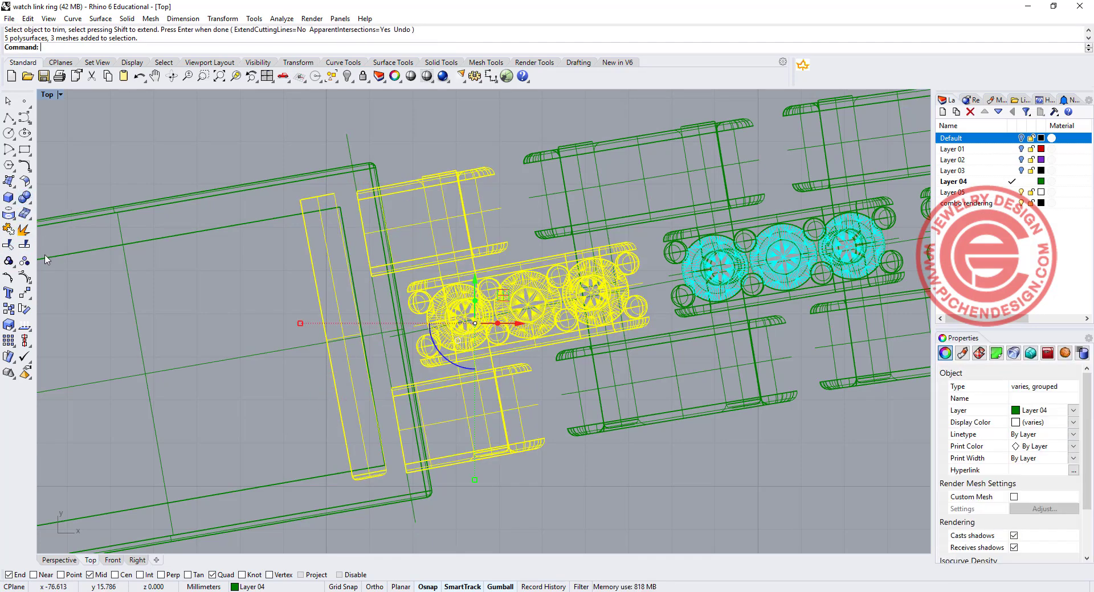
click(276, 154)
click(318, 193)
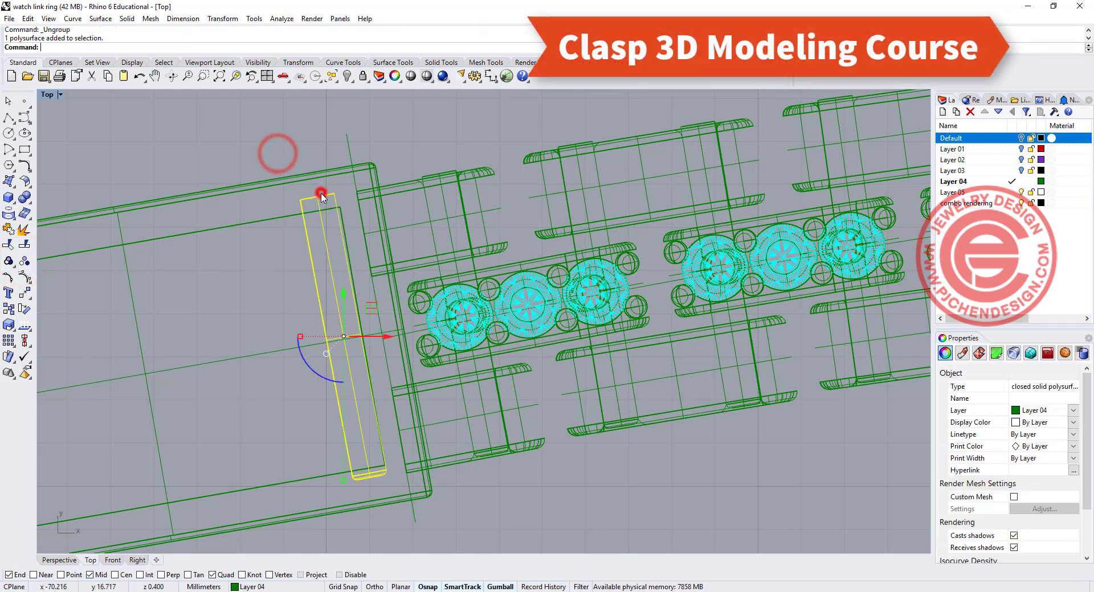
key(Delete)
Raise the second clasp part vertically until it lines up with the height of the link chain.
scroll(322, 198, down, 15)
right_drag(340, 318, 281, 296)
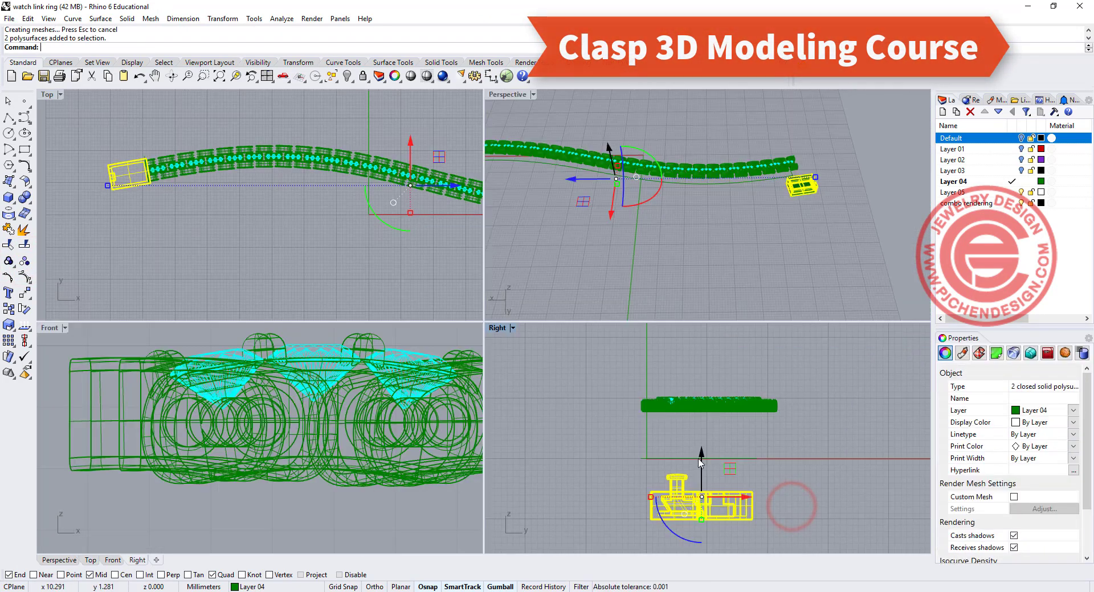
drag(700, 463, 709, 355)
click(770, 351)
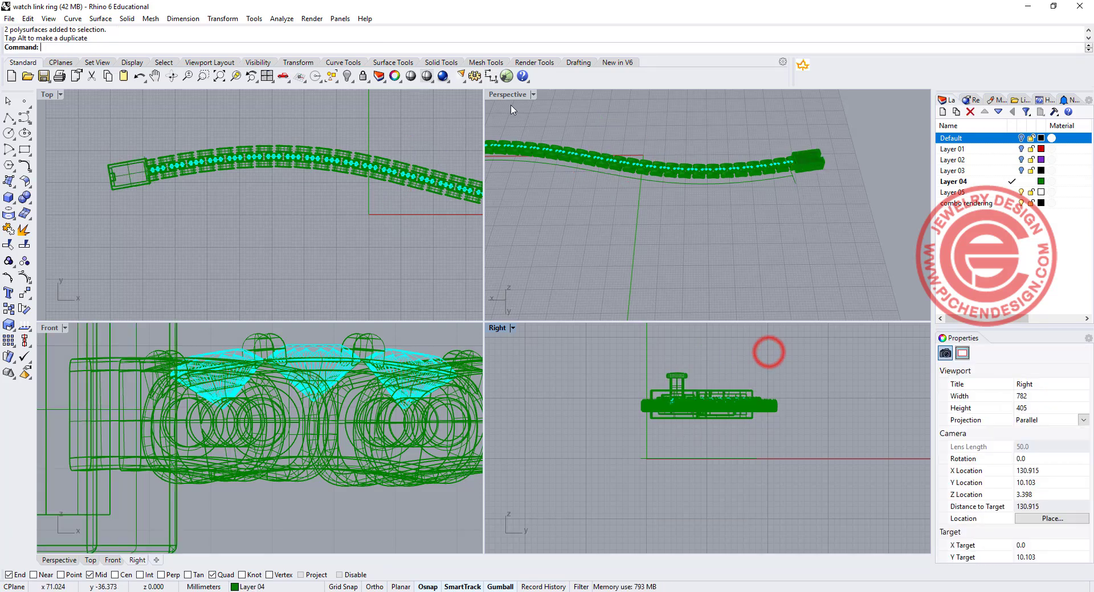
Set the Perspective viewport to Rendered display, maximize it, and inspect the bracelet, its clasp ends and the ring.
click(536, 95)
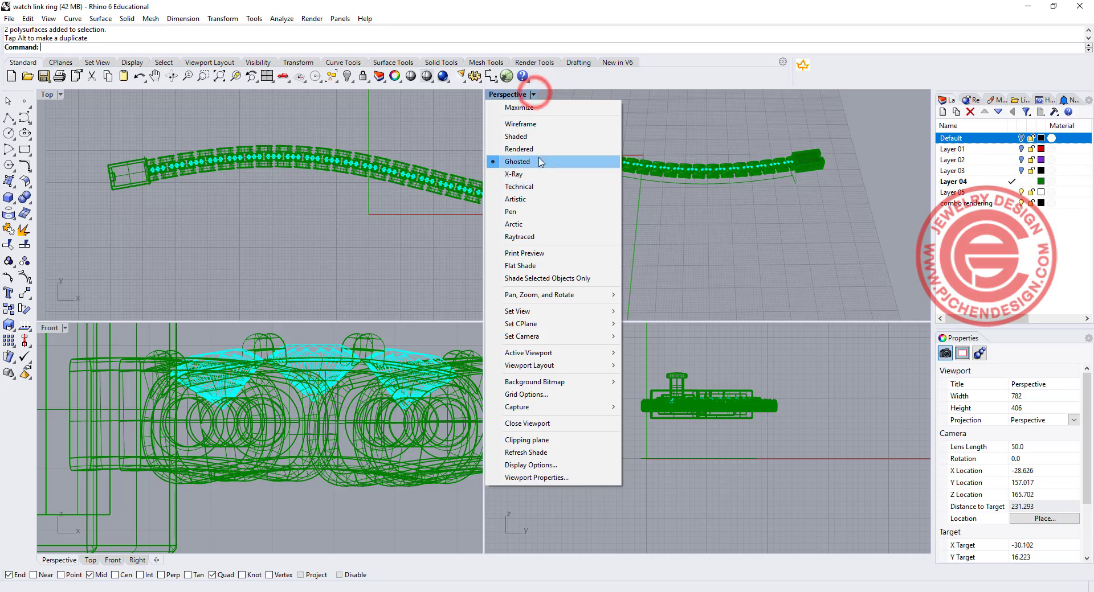
click(540, 150)
right_drag(673, 241, 586, 192)
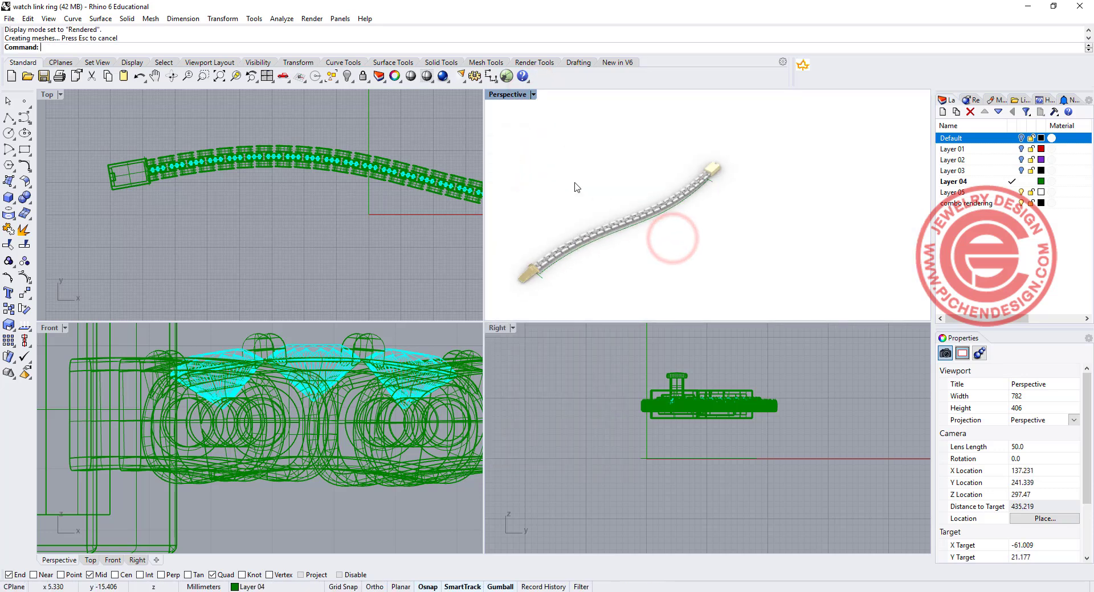
double_click(515, 95)
scroll(464, 307, up, 5)
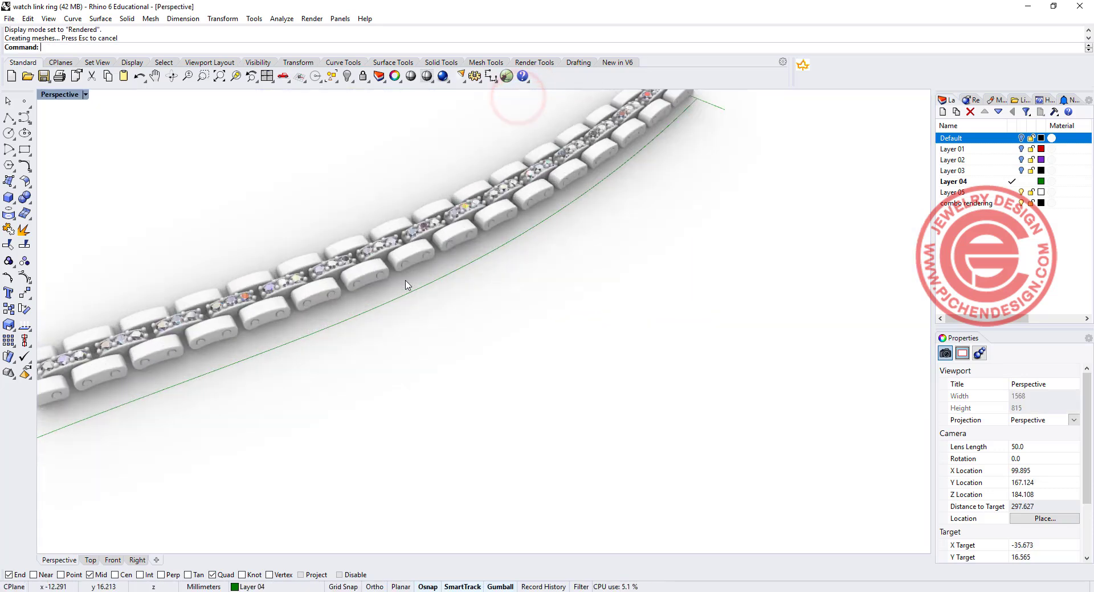
right_drag(509, 269, 450, 277)
scroll(450, 277, down, 4)
scroll(450, 277, up, 4)
scroll(441, 274, down, 2)
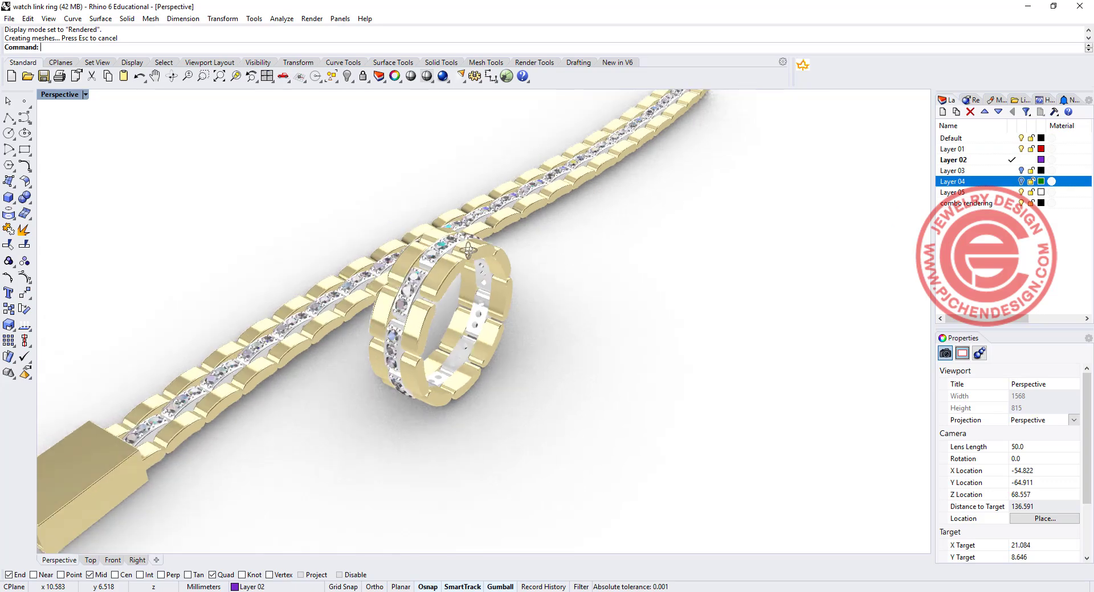
scroll(427, 265, down, 4)
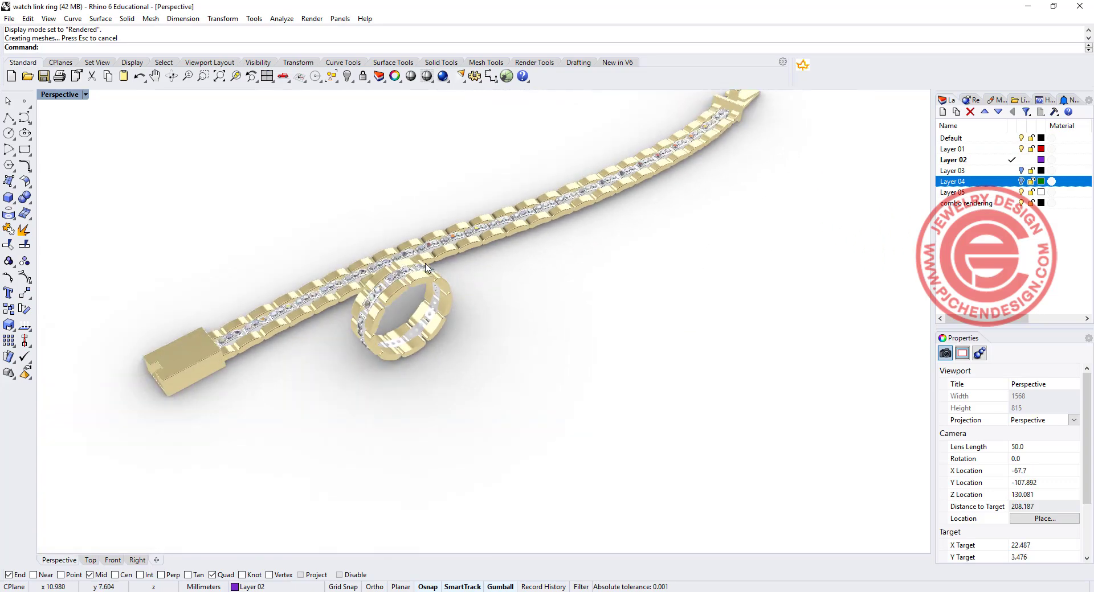